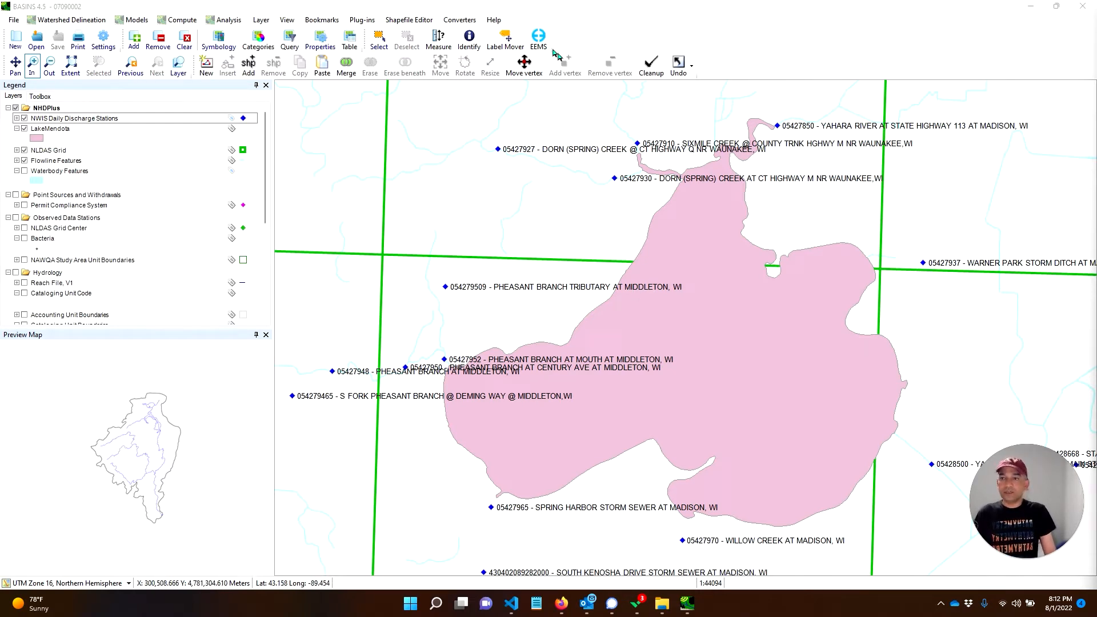
- Start a new EFDC+ model with a uniform grid and load LakeMendota.shp as its shape file
{"action": "left_click", "coordinate": [565, 10]}
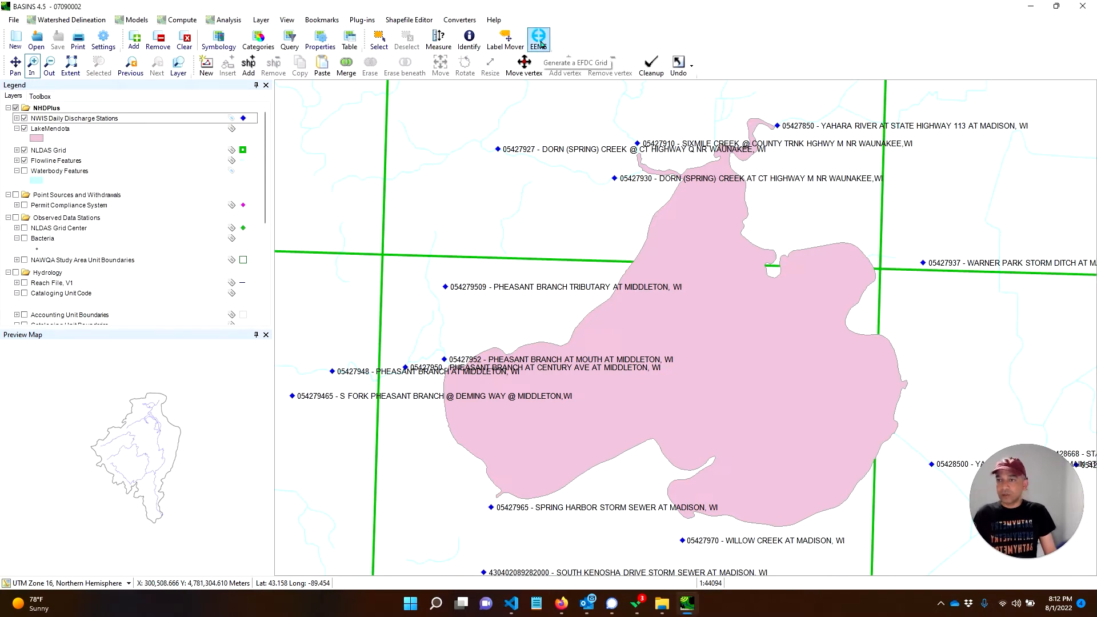
{"action": "left_click", "coordinate": [539, 41]}
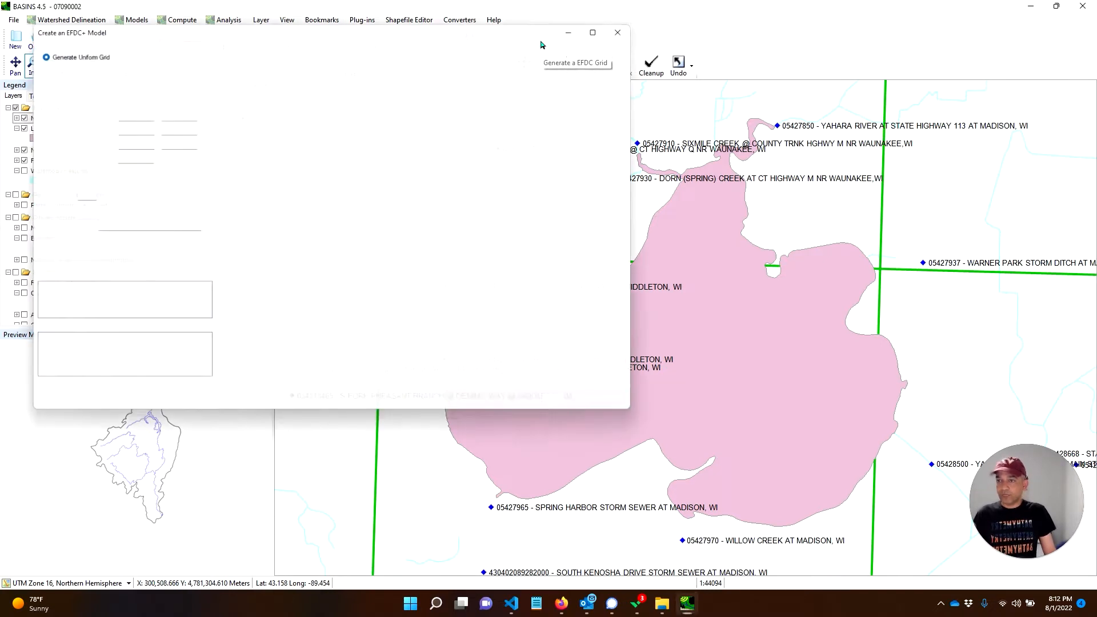
{"action": "left_click_drag", "start_coordinate": [485, 32], "coordinate": [665, 61]}
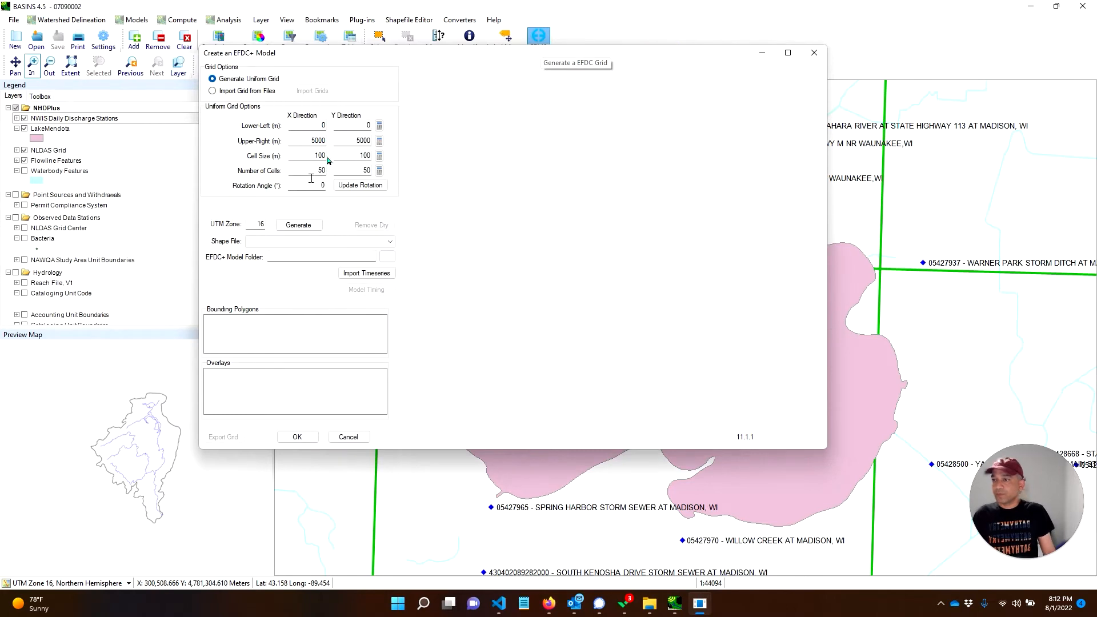
{"action": "left_click", "coordinate": [318, 243]}
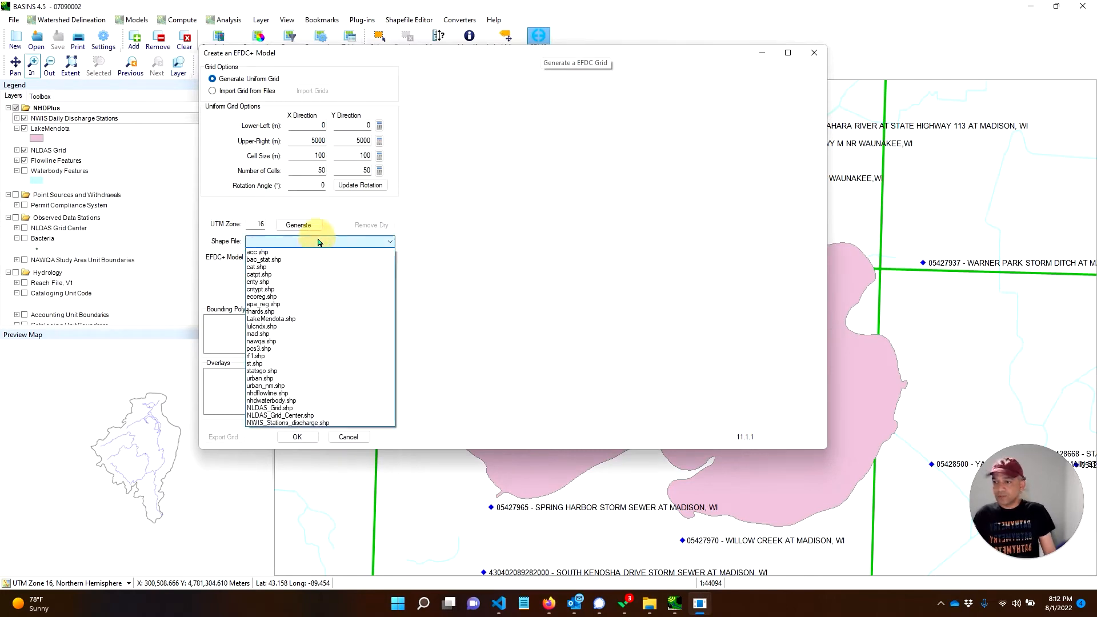
{"action": "left_click", "coordinate": [282, 319]}
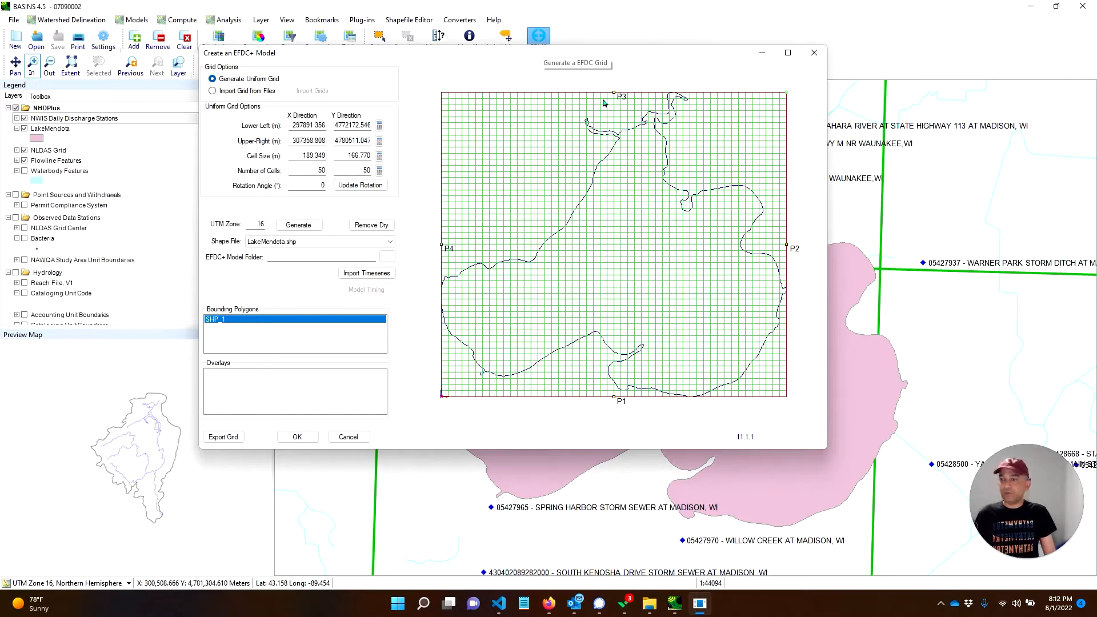
- Set the uniform grid to 40 by 40 cells with a recalculated cell size, and remove its dry cells
{"action": "double_click", "coordinate": [313, 170]}
{"action": "type", "text": "4040"}
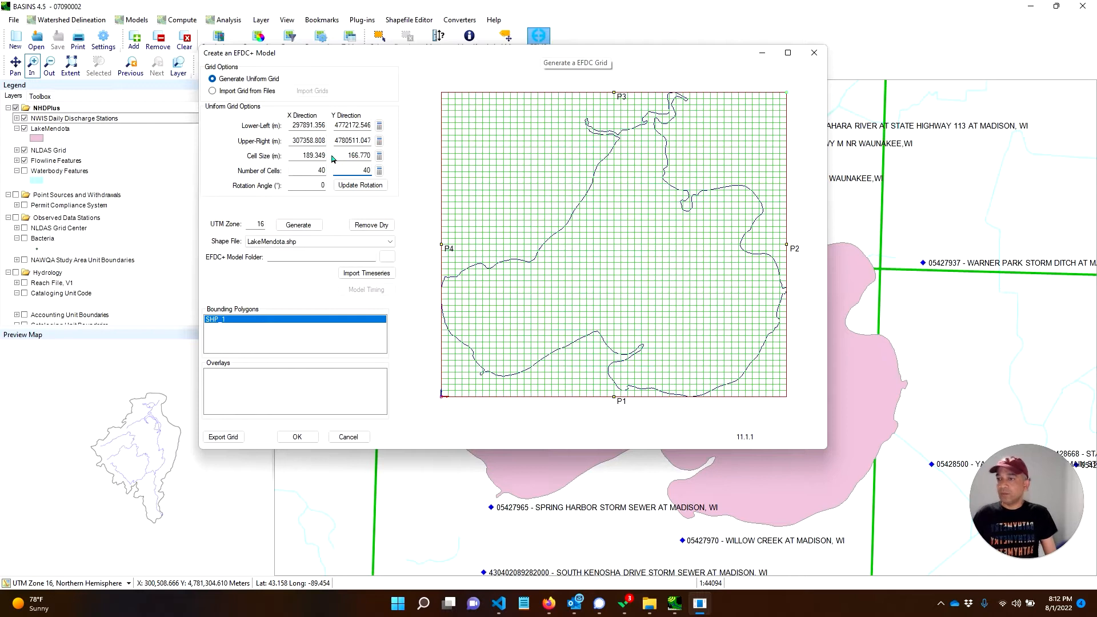
{"action": "left_click", "coordinate": [379, 155]}
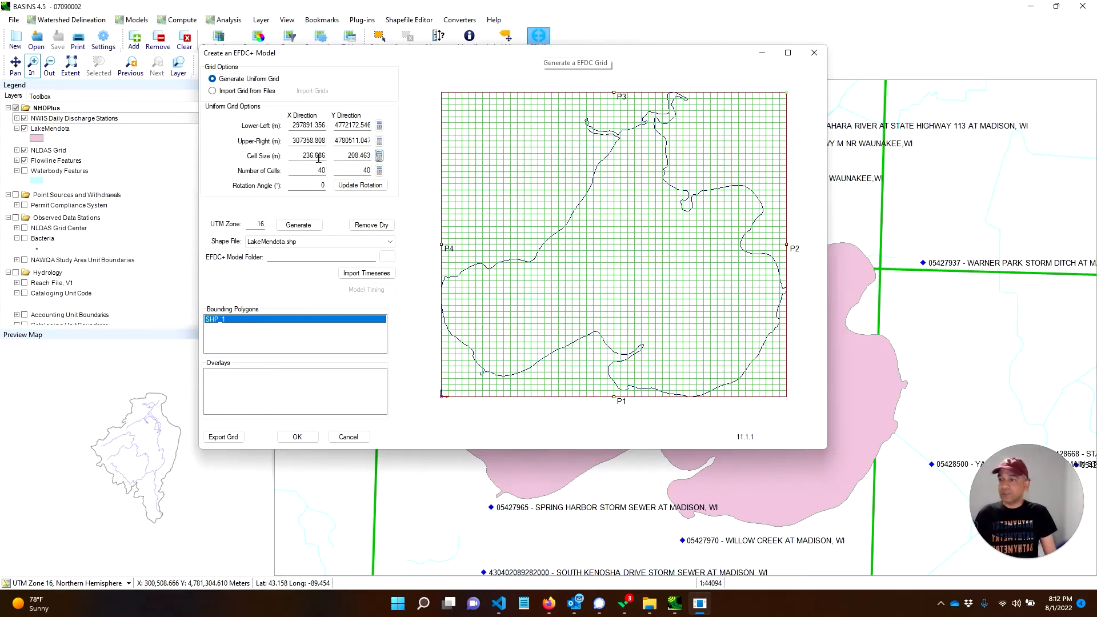
{"action": "left_click", "coordinate": [376, 227]}
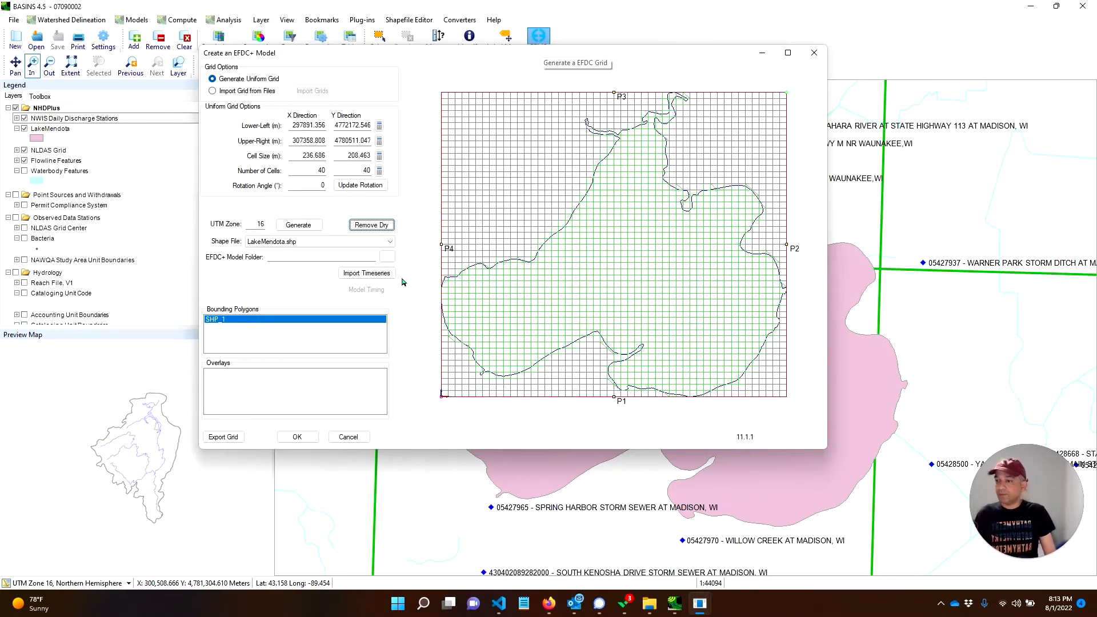
- Set the EFDC+ model folder to LakeMendota_EFDC on the desktop
{"action": "left_click", "coordinate": [387, 258]}
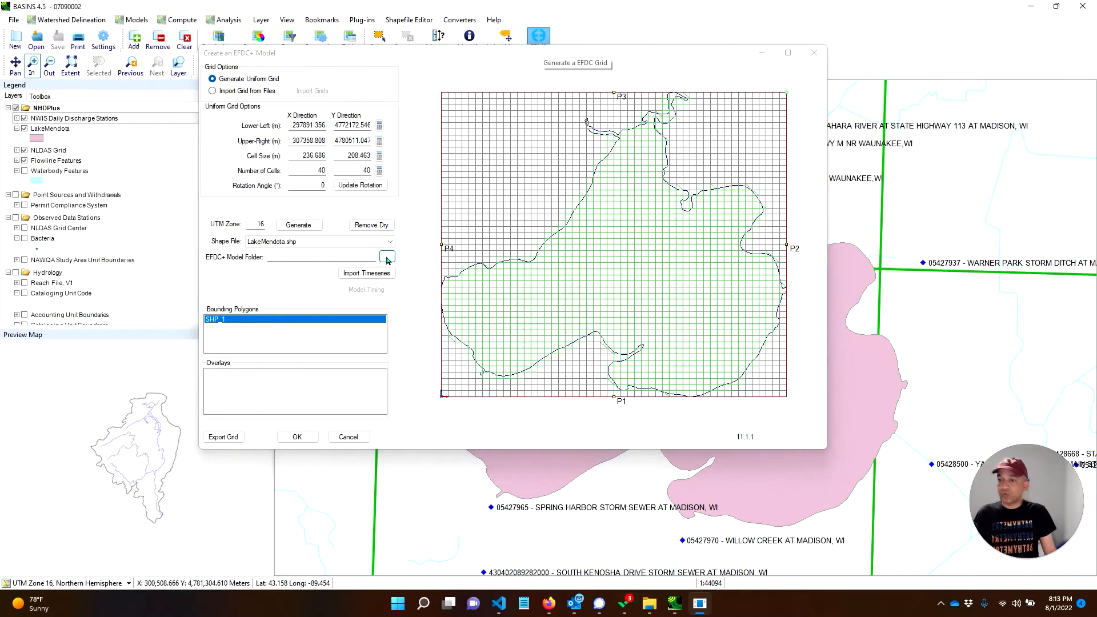
{"action": "left_click", "coordinate": [518, 395]}
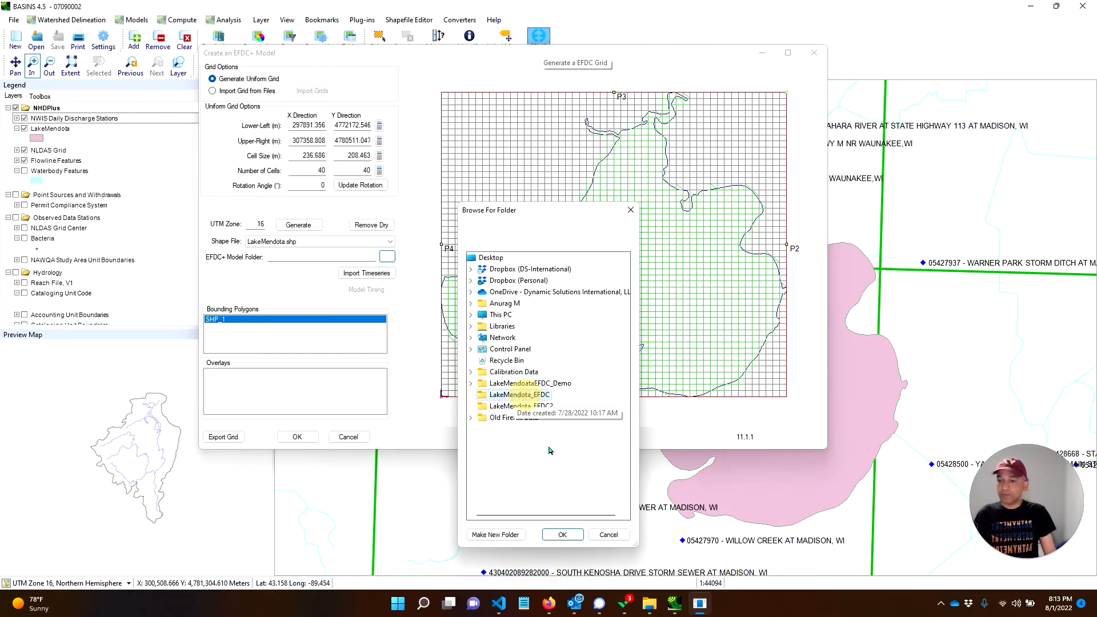
{"action": "left_click", "coordinate": [563, 535]}
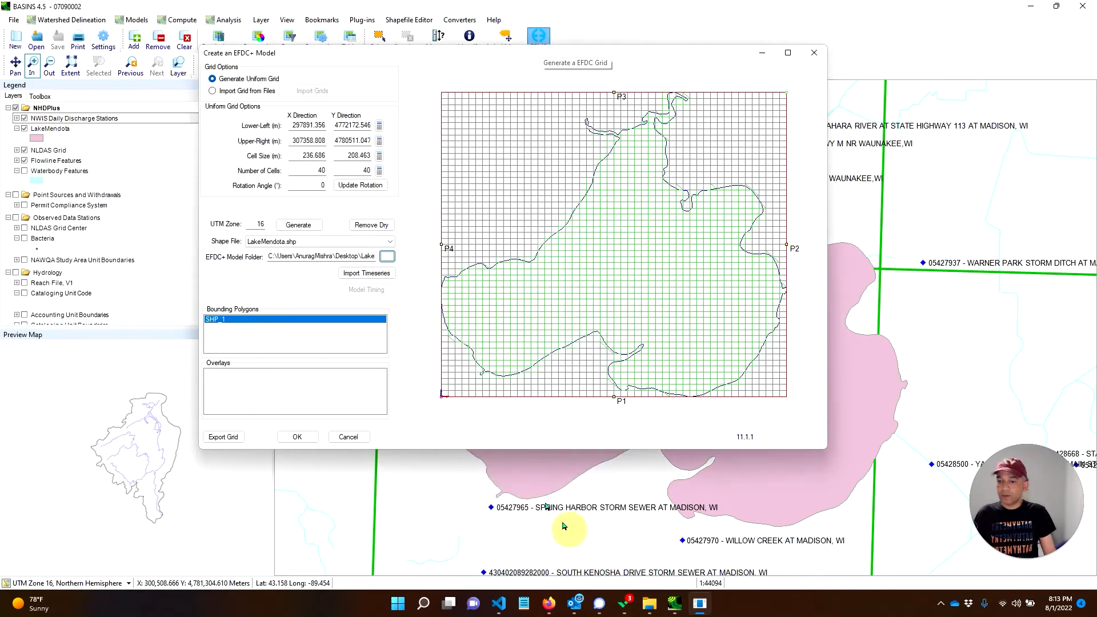
- Start the time series import and load the flow data from C:\BASINS45\data\07090002\NWIS\flow.wdm
{"action": "left_click", "coordinate": [374, 274]}
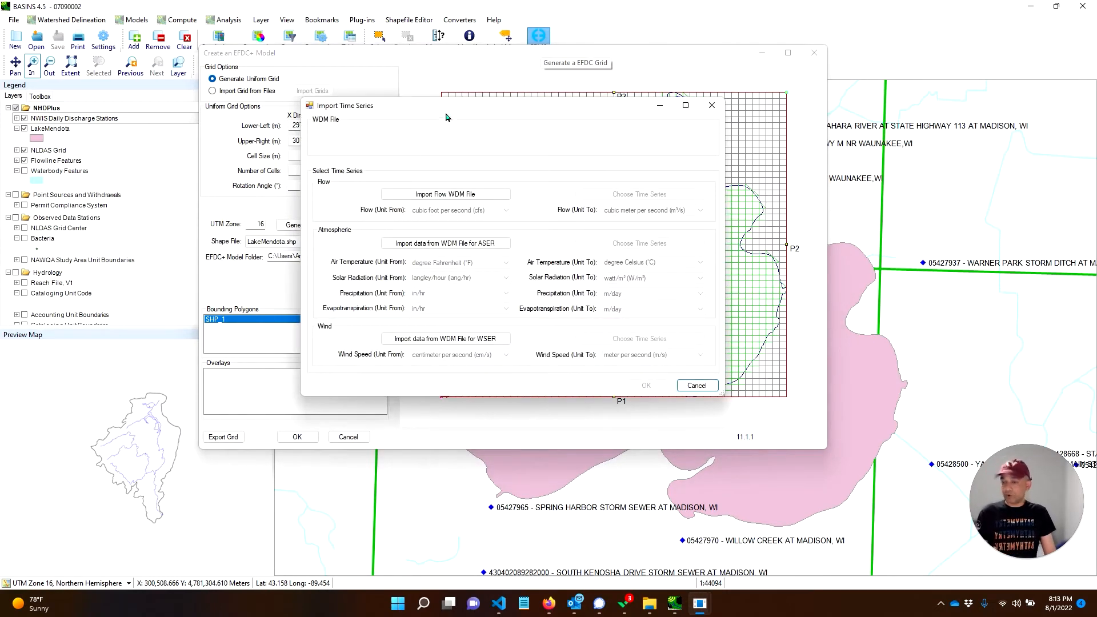
{"action": "left_click", "coordinate": [469, 195]}
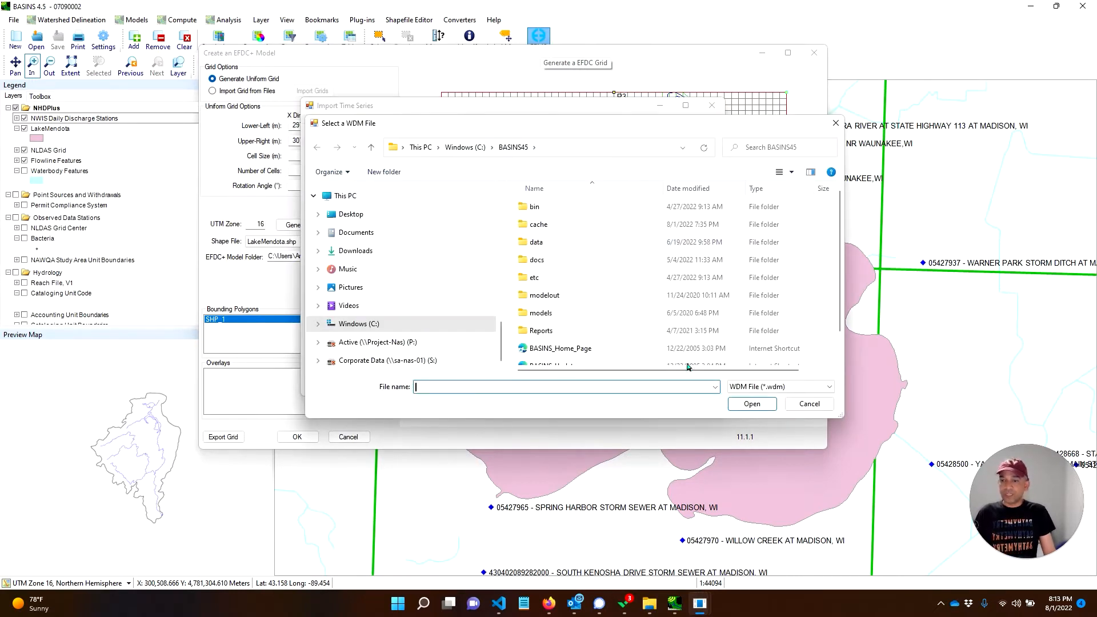
{"action": "left_click", "coordinate": [715, 387]}
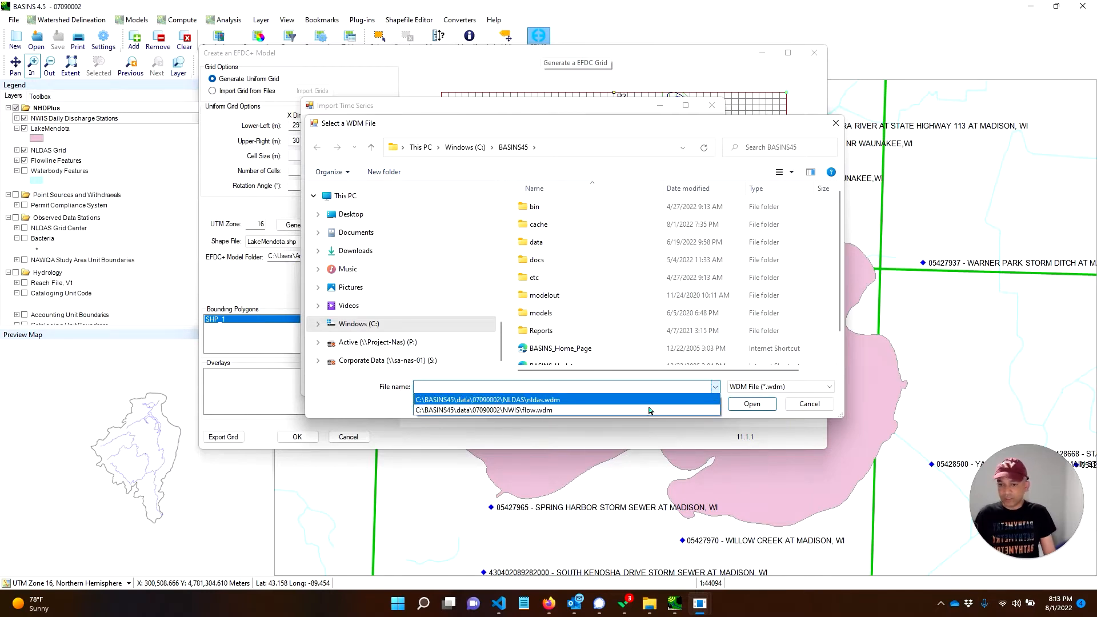
{"action": "left_click", "coordinate": [555, 410]}
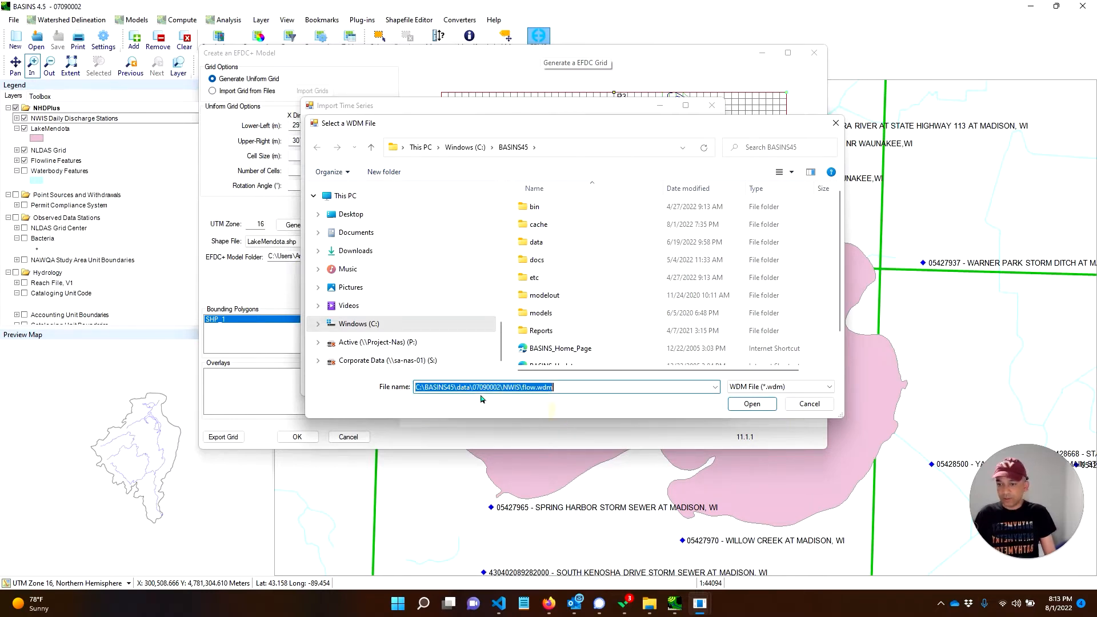
{"action": "left_click", "coordinate": [750, 402]}
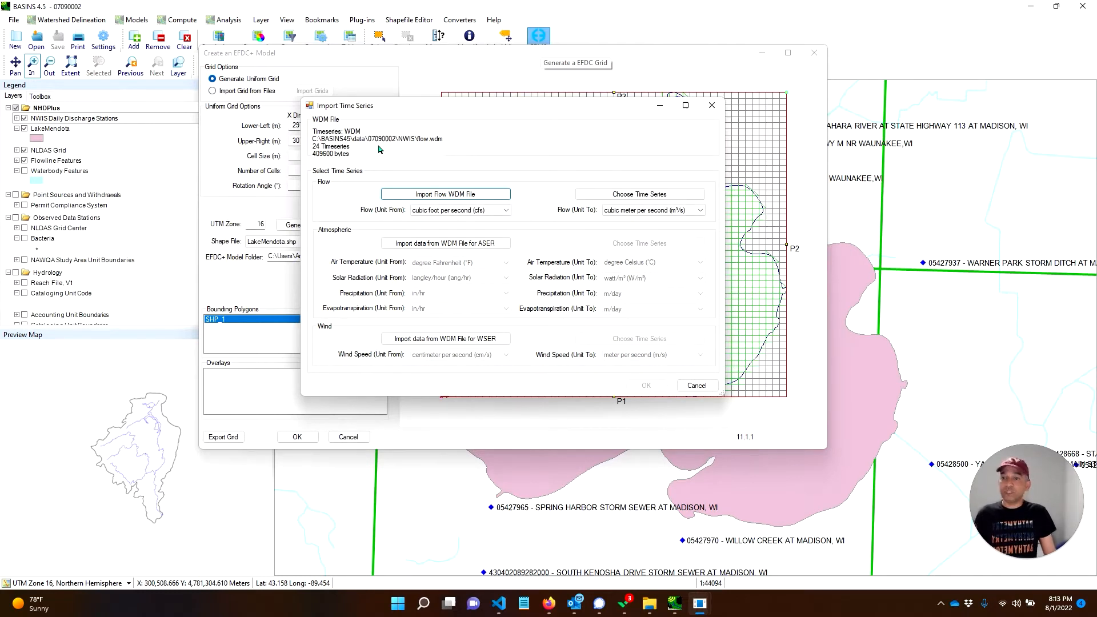
- Choose the observed flow time series of stations 05427850, 05427910, 05427930, 05427948 and 05428500
{"action": "left_click", "coordinate": [636, 195]}
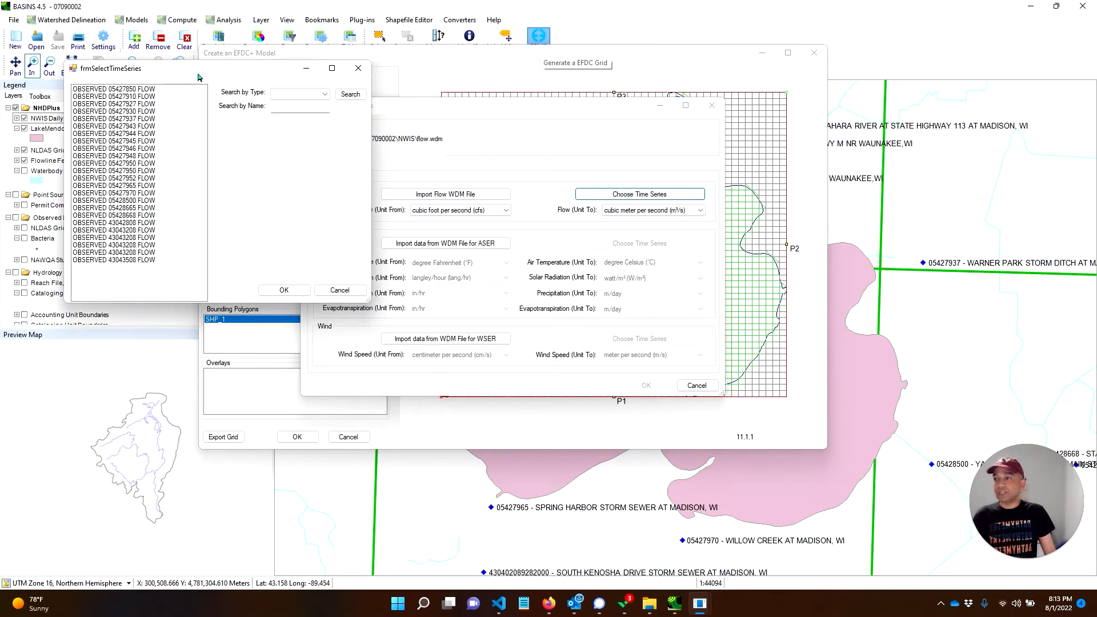
{"action": "left_click_drag", "start_coordinate": [190, 74], "coordinate": [271, 78]}
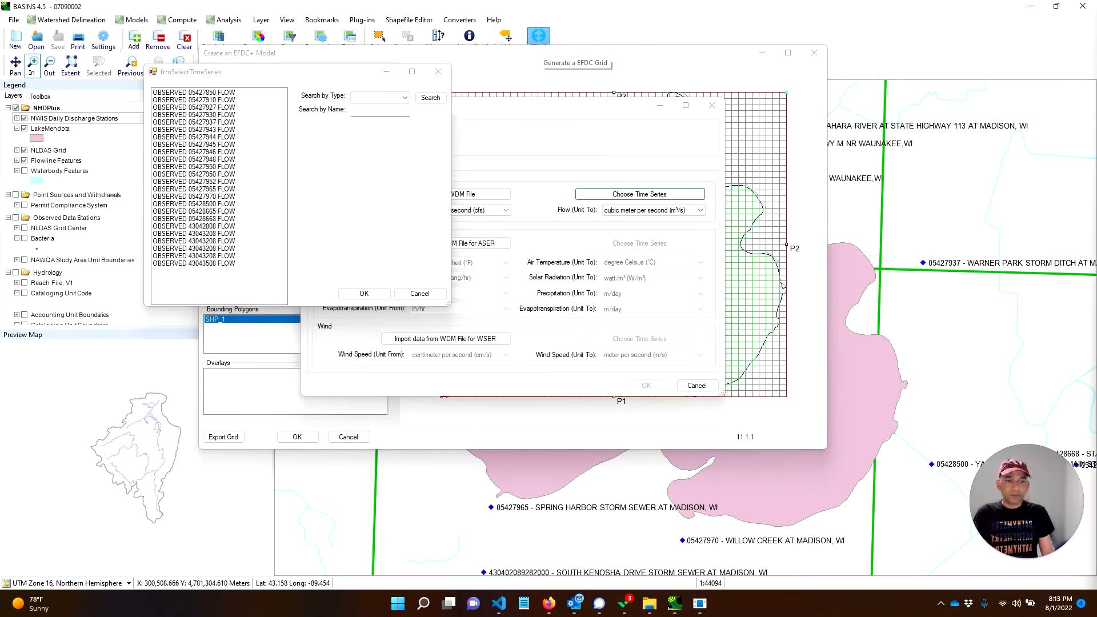
{"action": "left_click", "coordinate": [220, 93]}
{"action": "left_click", "coordinate": [222, 101], "text": "ctrl"}
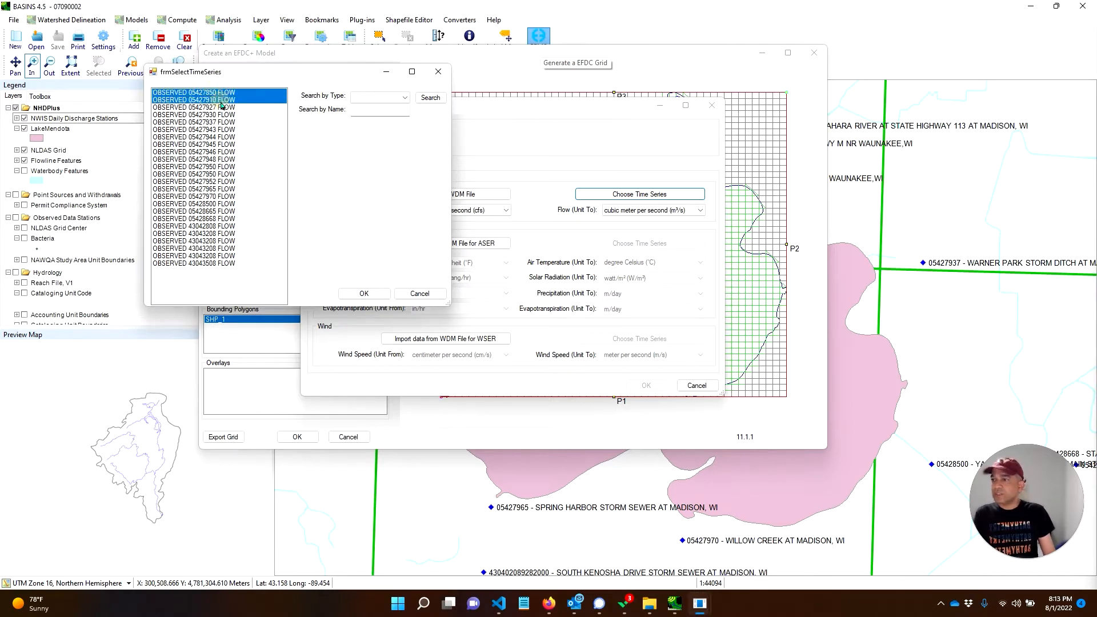
{"action": "left_click", "coordinate": [224, 115], "text": "ctrl"}
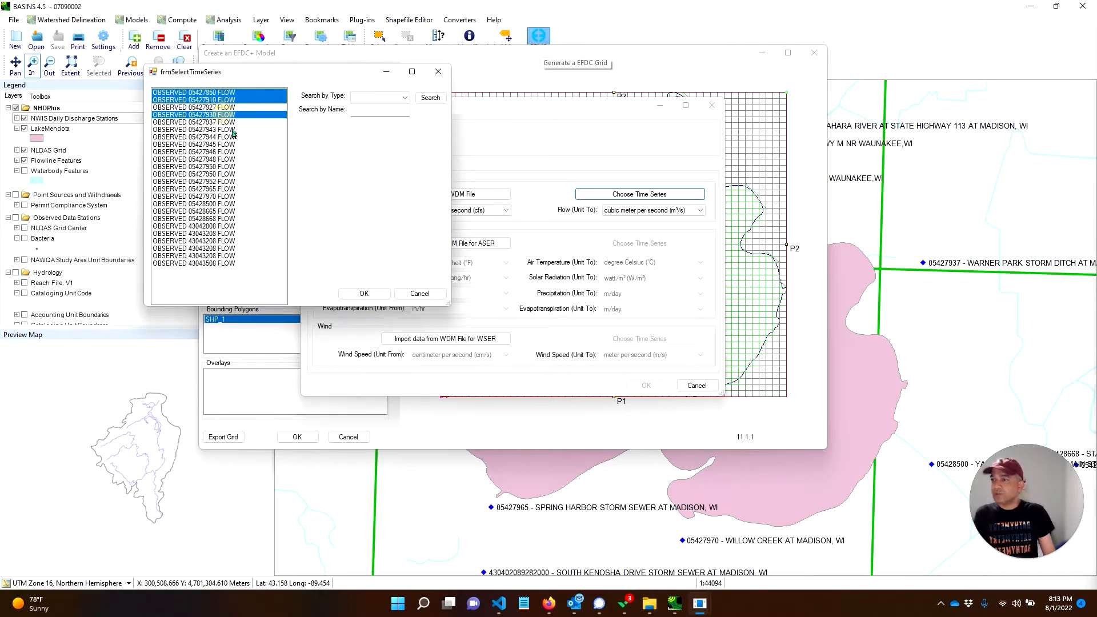
{"action": "left_click", "coordinate": [230, 159], "text": "ctrl"}
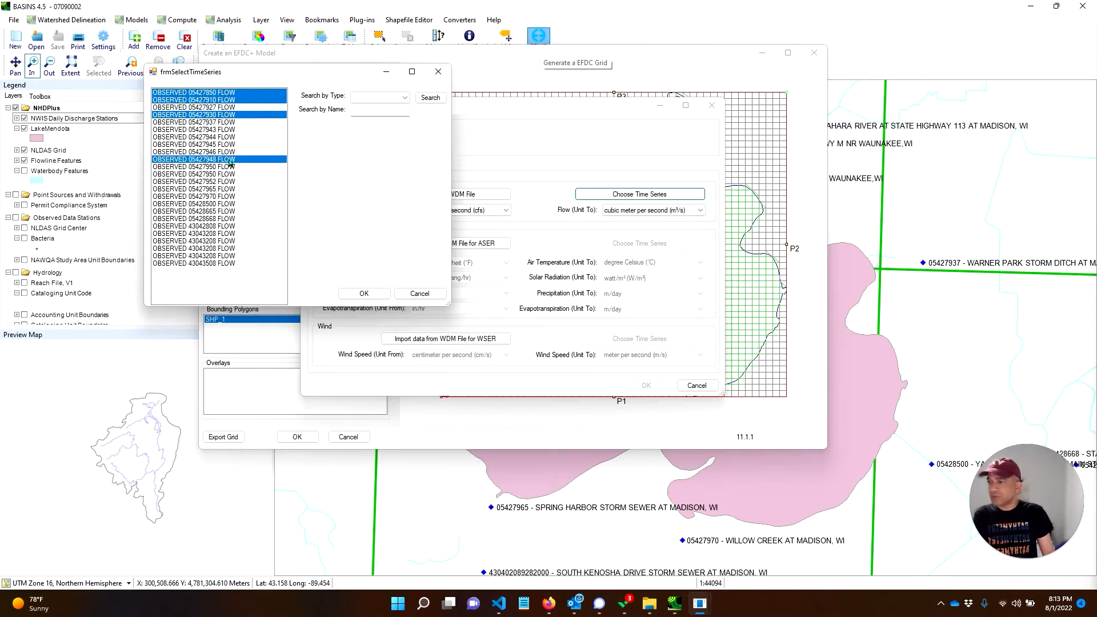
{"action": "left_click", "coordinate": [224, 204], "text": "ctrl"}
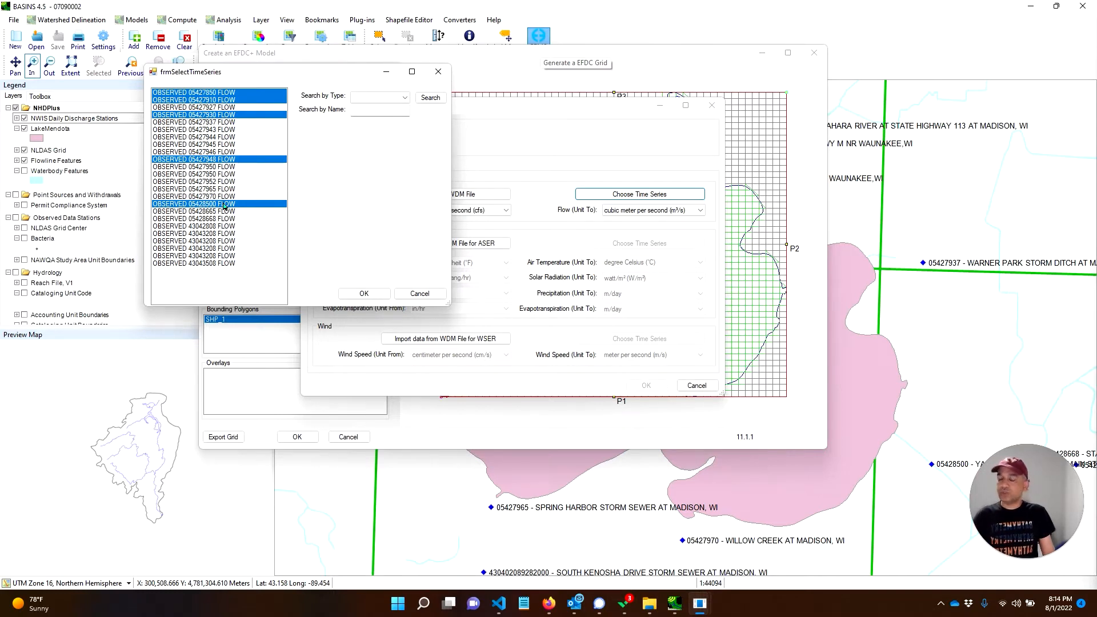
{"action": "left_click", "coordinate": [370, 293]}
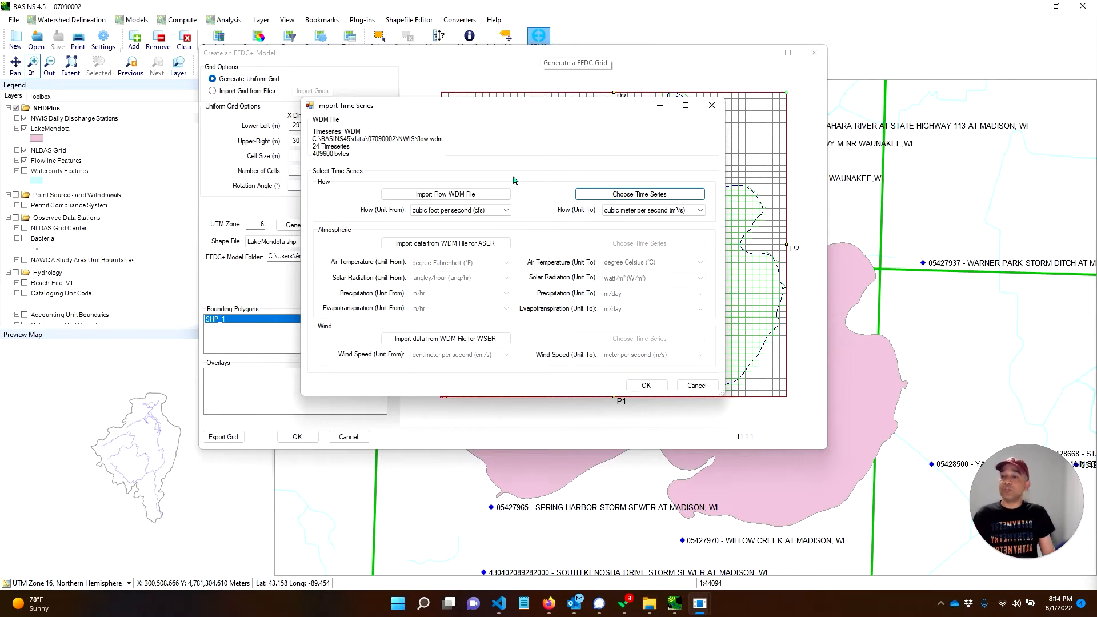
- Load the atmospheric (ASER) data from C:\BASINS45\data\07090002\NLDAS\nldas.wdm
{"action": "left_click", "coordinate": [480, 243]}
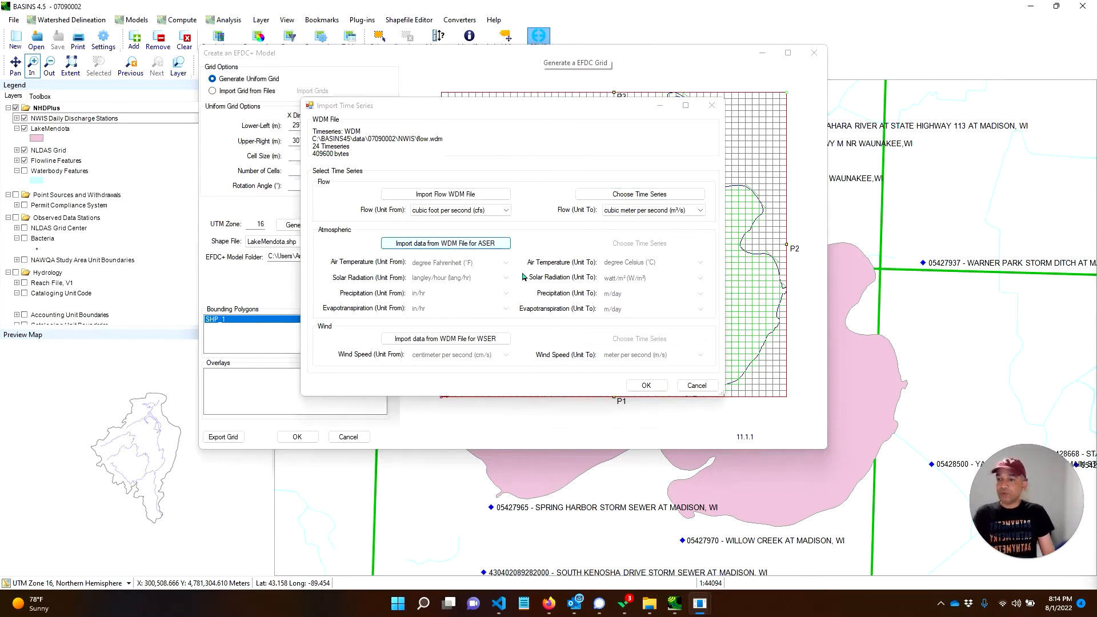
{"action": "left_click", "coordinate": [715, 387]}
{"action": "left_click", "coordinate": [617, 411]}
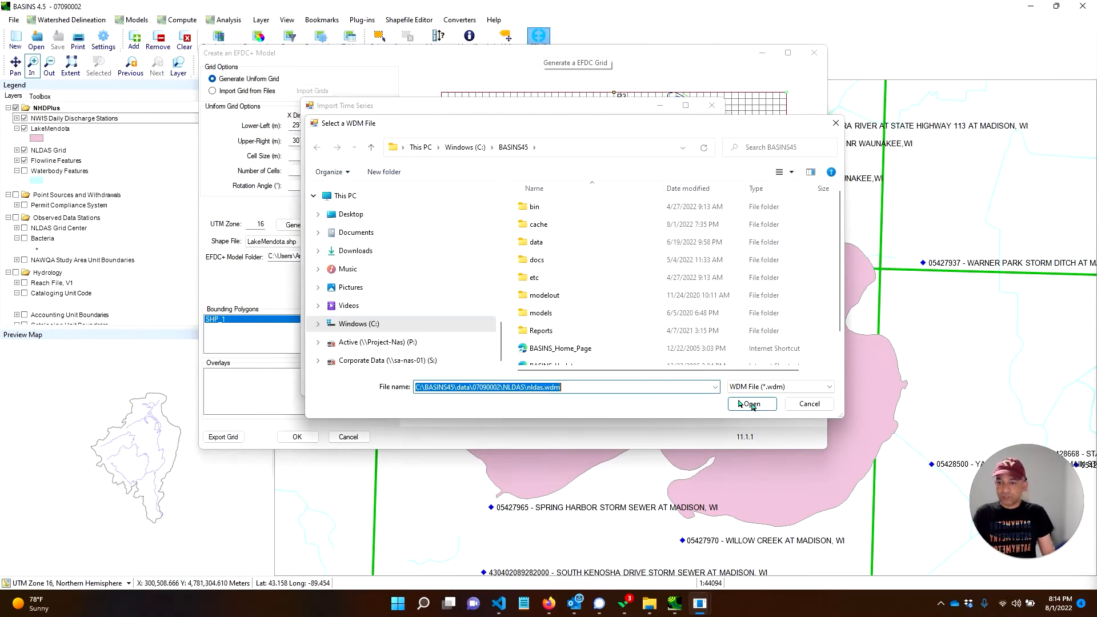
{"action": "left_click", "coordinate": [752, 404]}
- Choose the PREC, ATEM, SOLR and PEVT series of NLDAS cell X285Y145 as atmospheric time series
{"action": "left_click", "coordinate": [628, 244]}
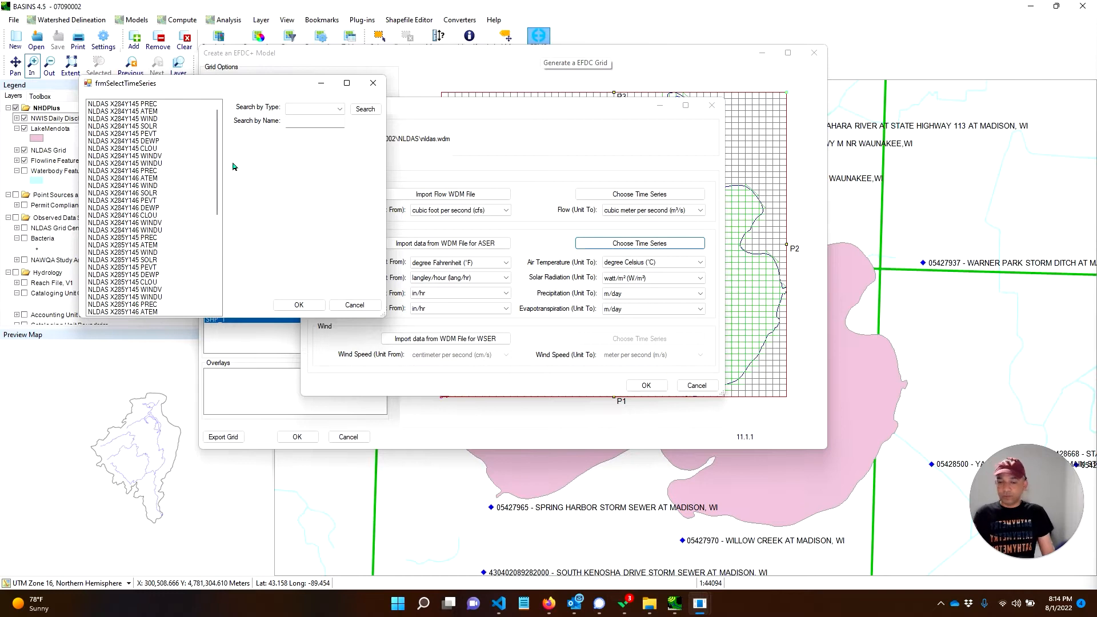
{"action": "left_click", "coordinate": [147, 238]}
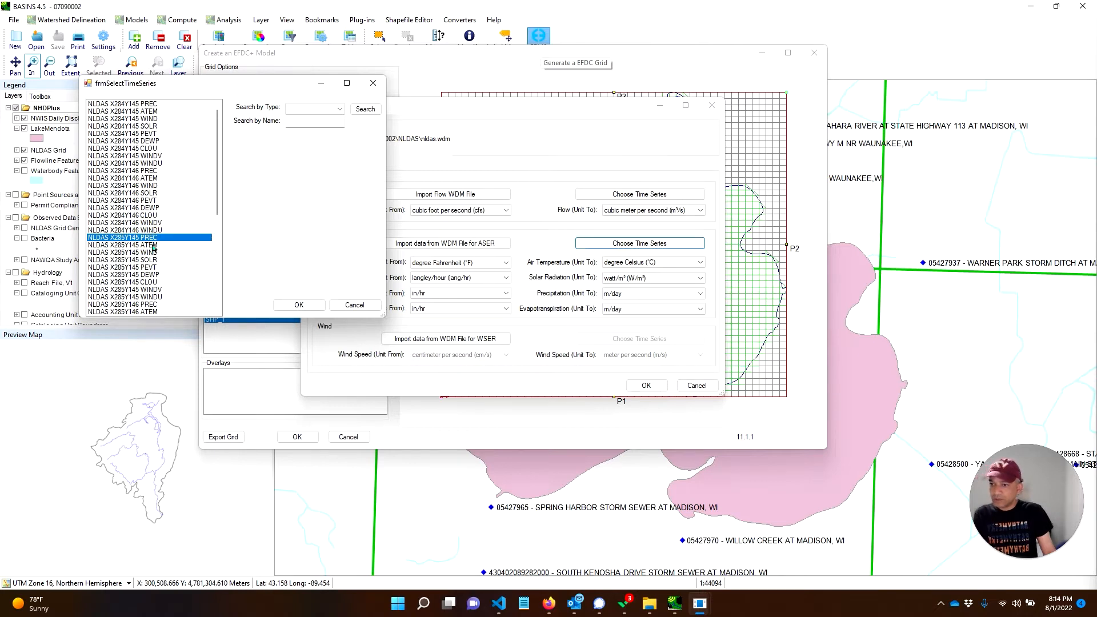
{"action": "left_click", "coordinate": [152, 245], "text": "ctrl"}
{"action": "left_click", "coordinate": [149, 260], "text": "ctrl"}
{"action": "left_click", "coordinate": [152, 267], "text": "ctrl"}
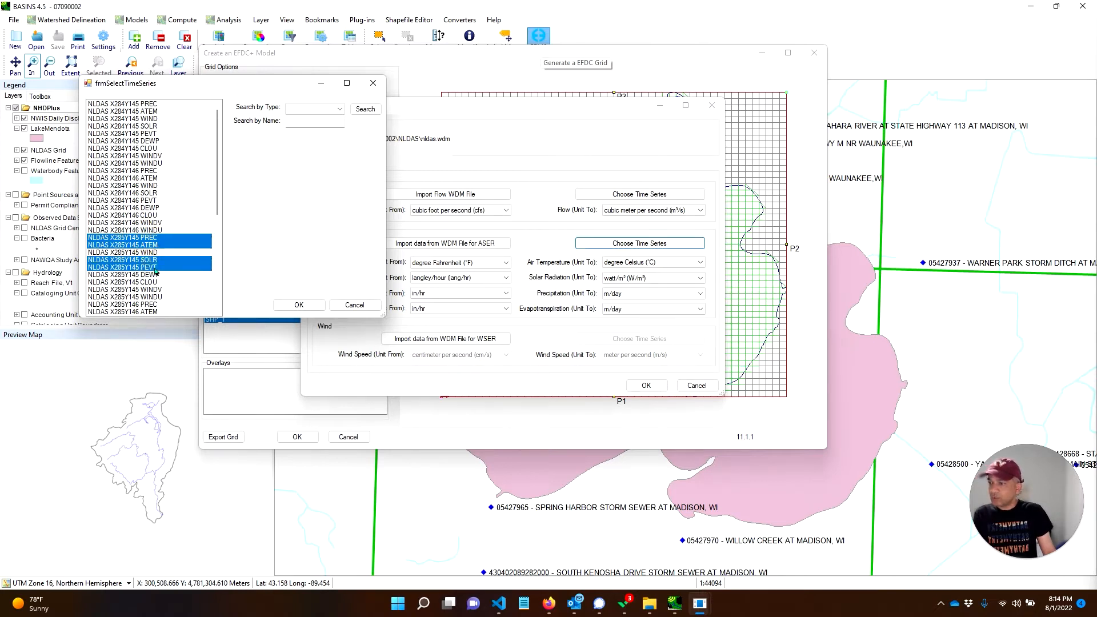
{"action": "left_click", "coordinate": [303, 306]}
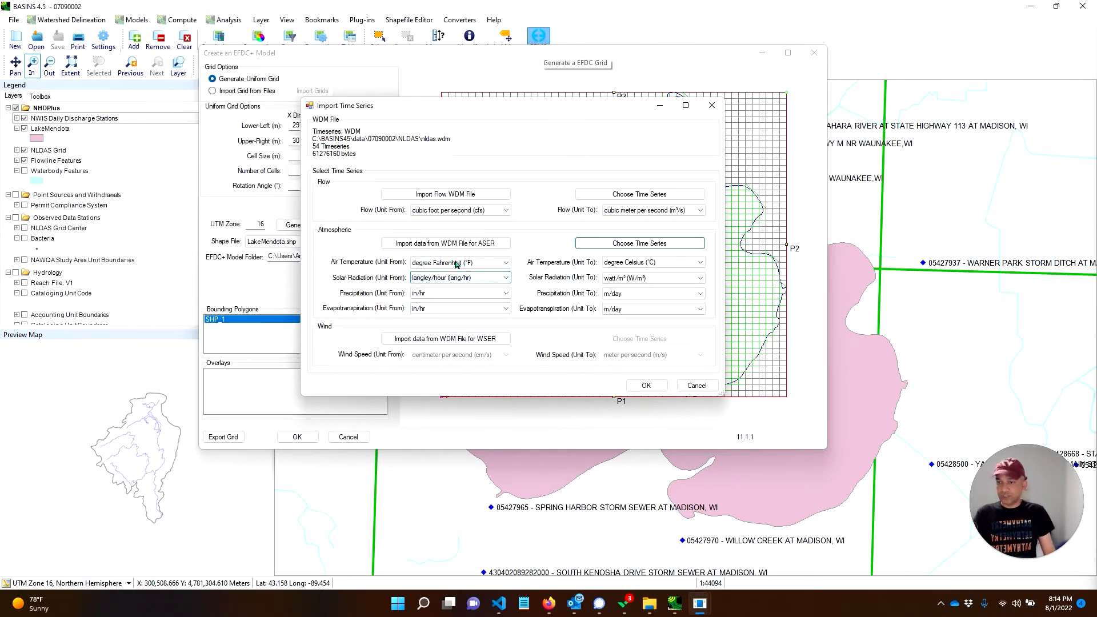
- Load the wind (WSER) data from C:\BASINS45\data\07090002\NLDAS\nldas.wdm
{"action": "left_click", "coordinate": [459, 343]}
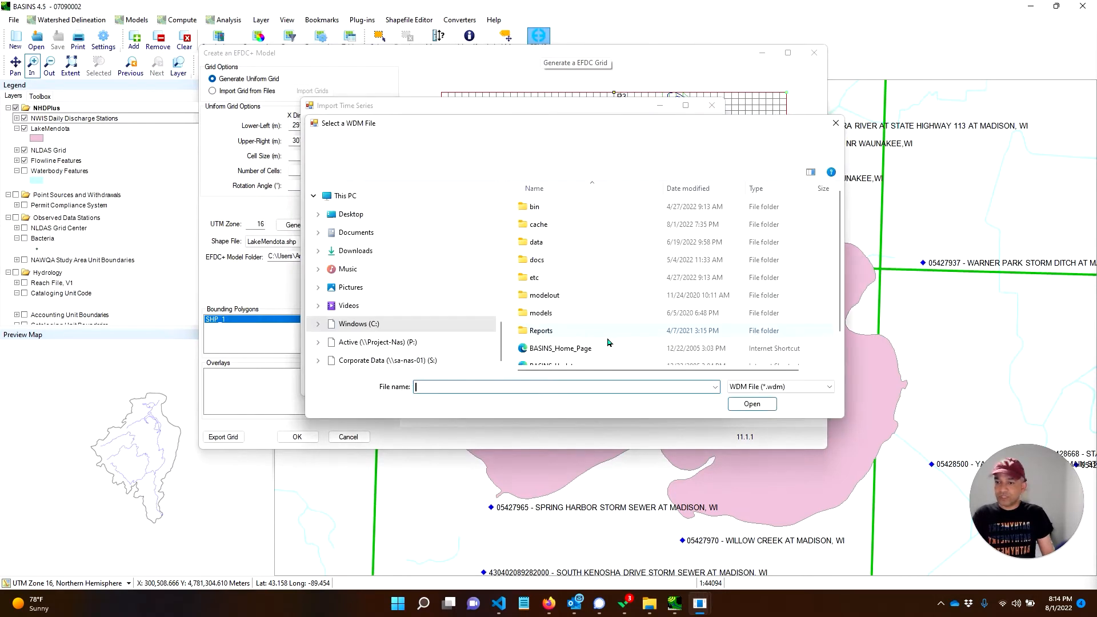
{"action": "left_click", "coordinate": [716, 387]}
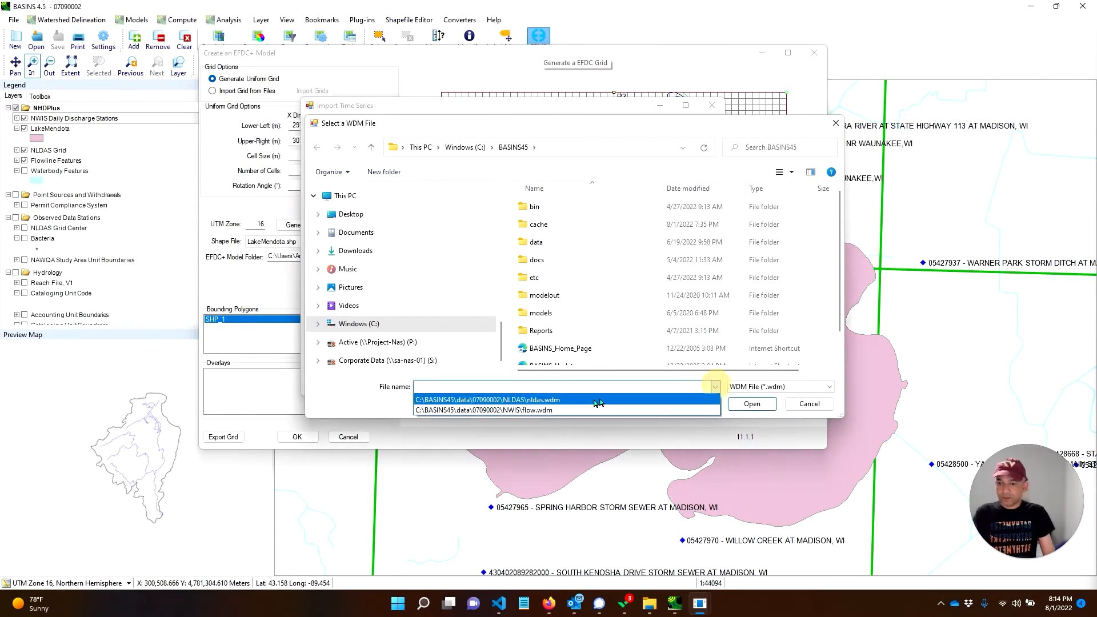
{"action": "left_click", "coordinate": [597, 403]}
{"action": "left_click", "coordinate": [750, 405]}
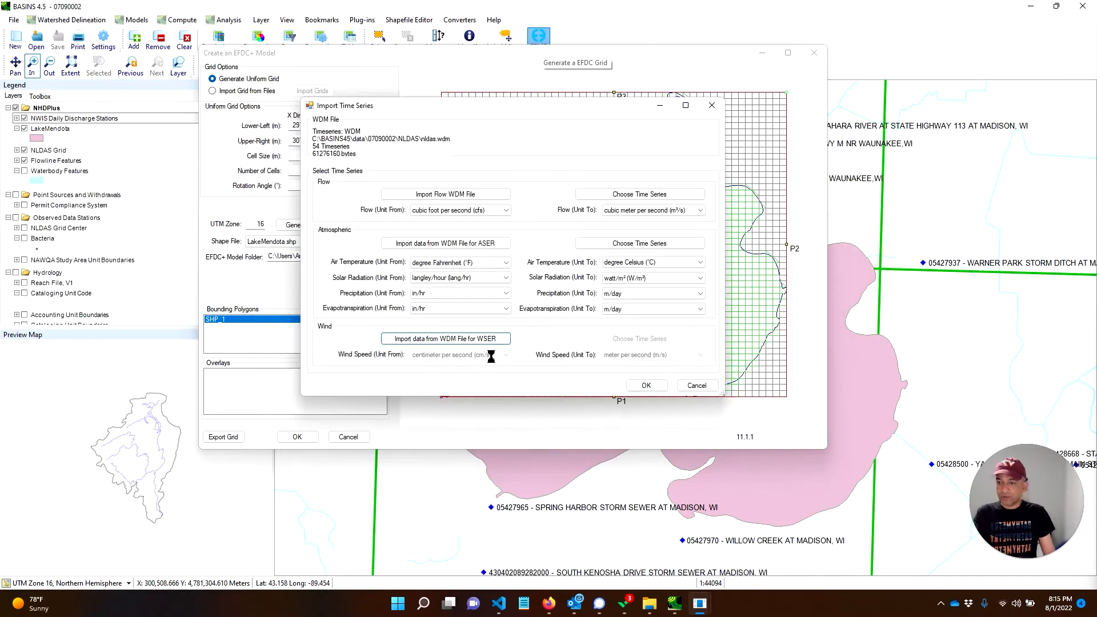
- Choose the WIND series of NLDAS cell X285Y145 as the wind time series
{"action": "left_click", "coordinate": [639, 343]}
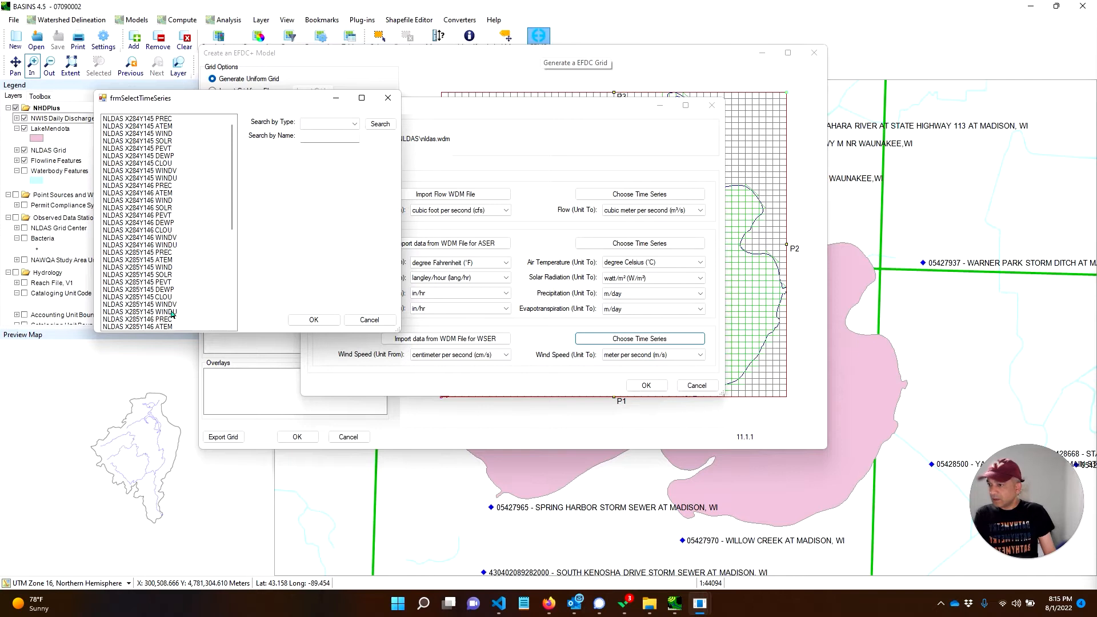
{"action": "left_click", "coordinate": [162, 269]}
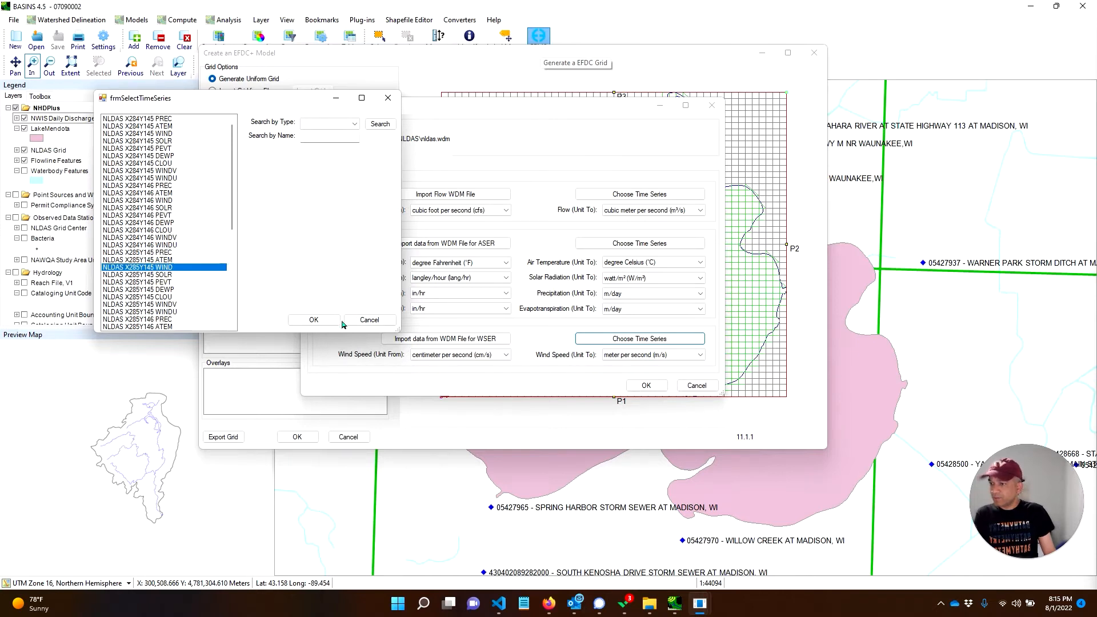
{"action": "left_click", "coordinate": [313, 320]}
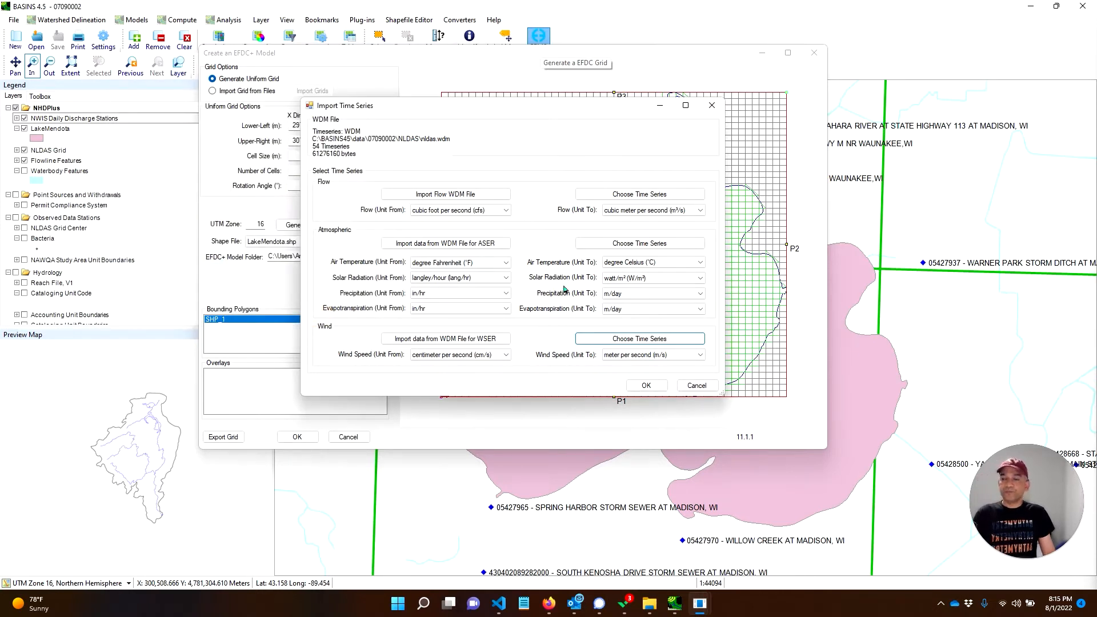
- Accept the imported flow, atmospheric and wind time series with their unit conversions
{"action": "left_click", "coordinate": [648, 385]}
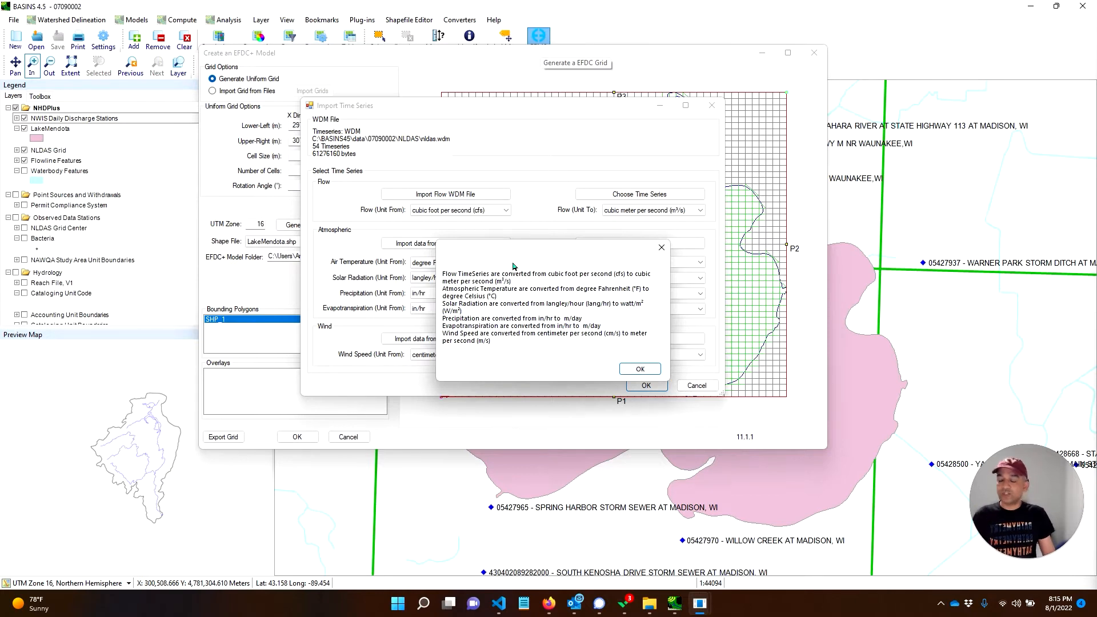
{"action": "left_click", "coordinate": [640, 369]}
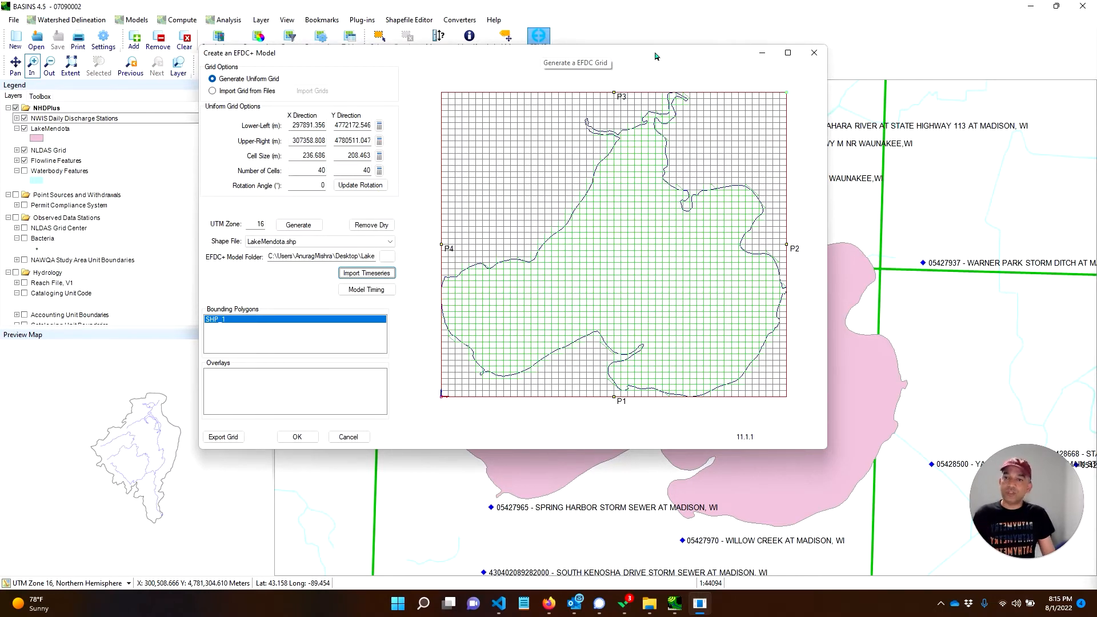
- Assign a flow boundary named YaharaInflow to the Yahara River inlet cell (I 36, J 52) using flow table OBSERVED 05427850
{"action": "left_click_drag", "start_coordinate": [655, 55], "coordinate": [551, 146]}
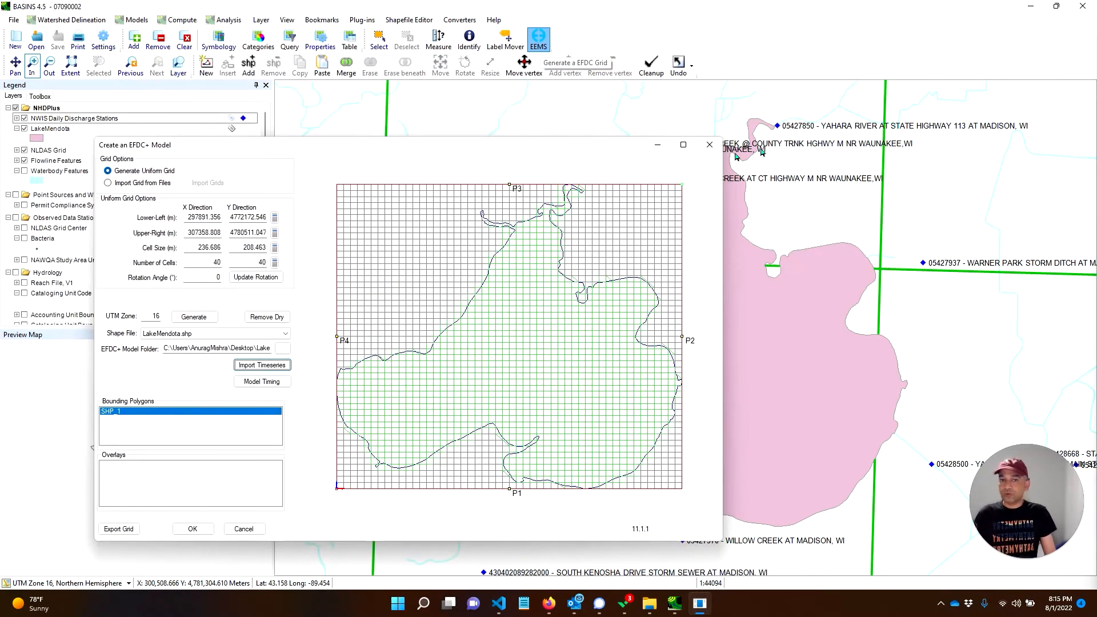
{"action": "right_click", "coordinate": [569, 189]}
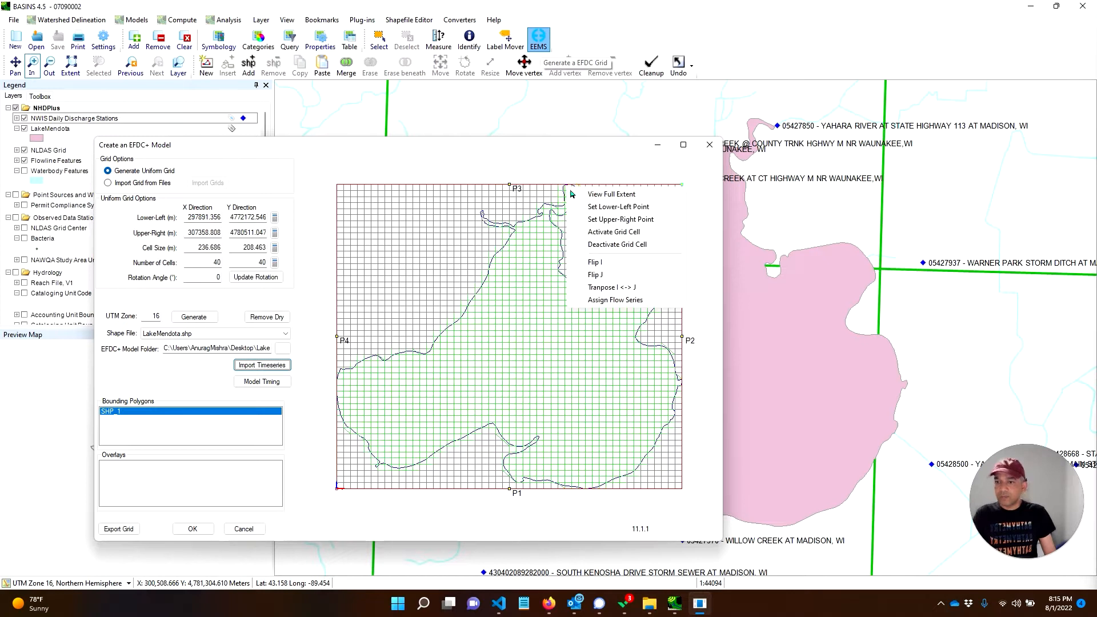
{"action": "left_click", "coordinate": [609, 300]}
{"action": "left_click", "coordinate": [342, 265]}
{"action": "type", "text": "Yaha"}
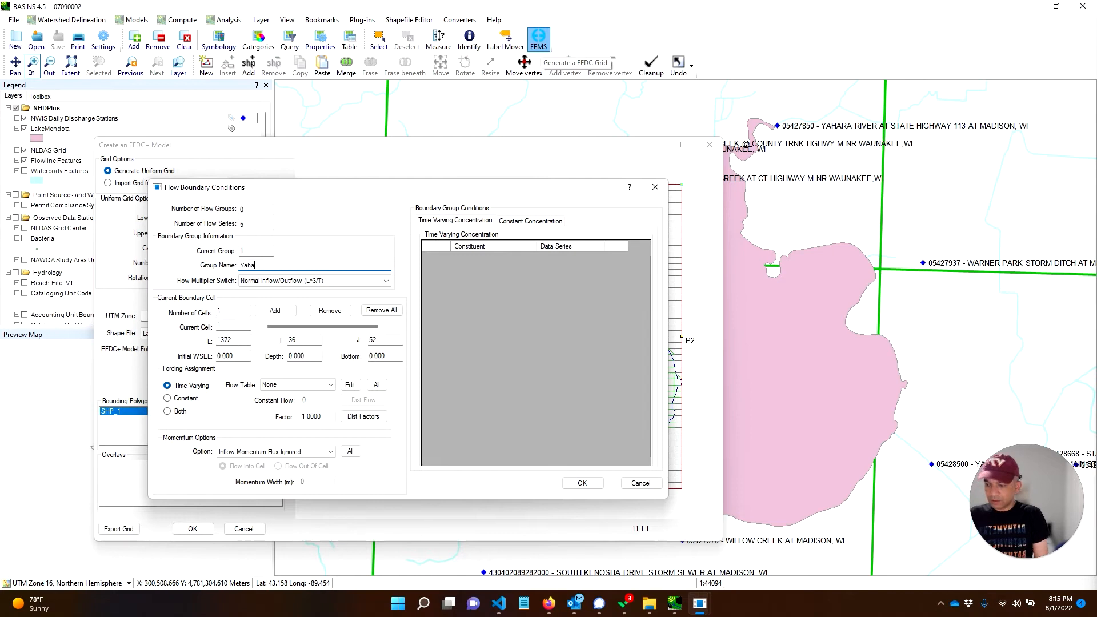
{"action": "type", "text": "raInflow"}
{"action": "left_click", "coordinate": [297, 385]}
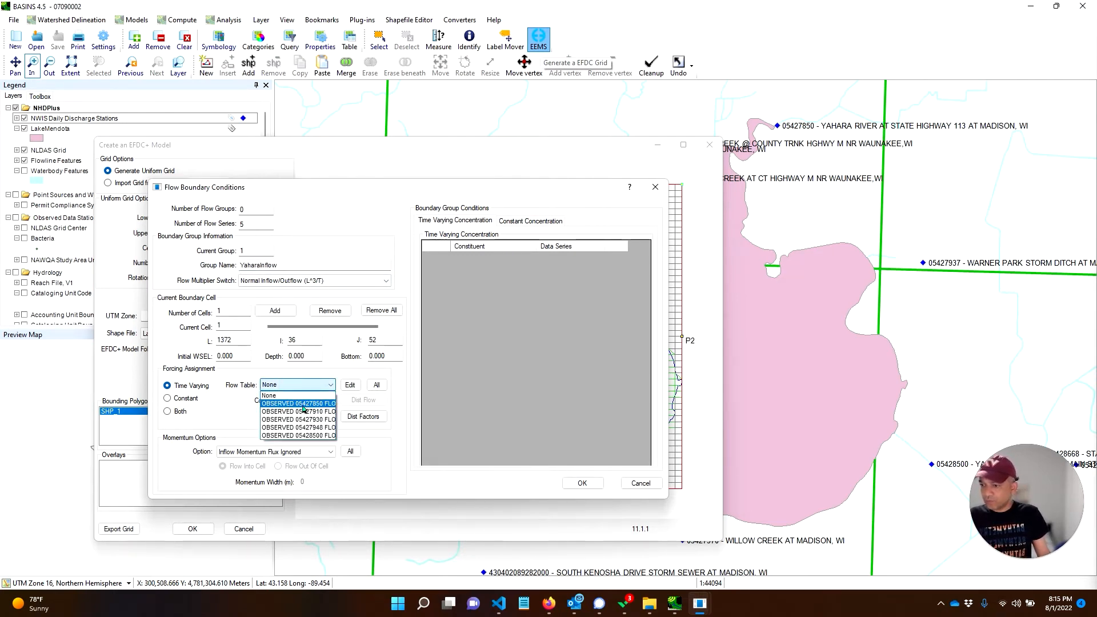
{"action": "left_click", "coordinate": [297, 400]}
{"action": "left_click", "coordinate": [580, 484]}
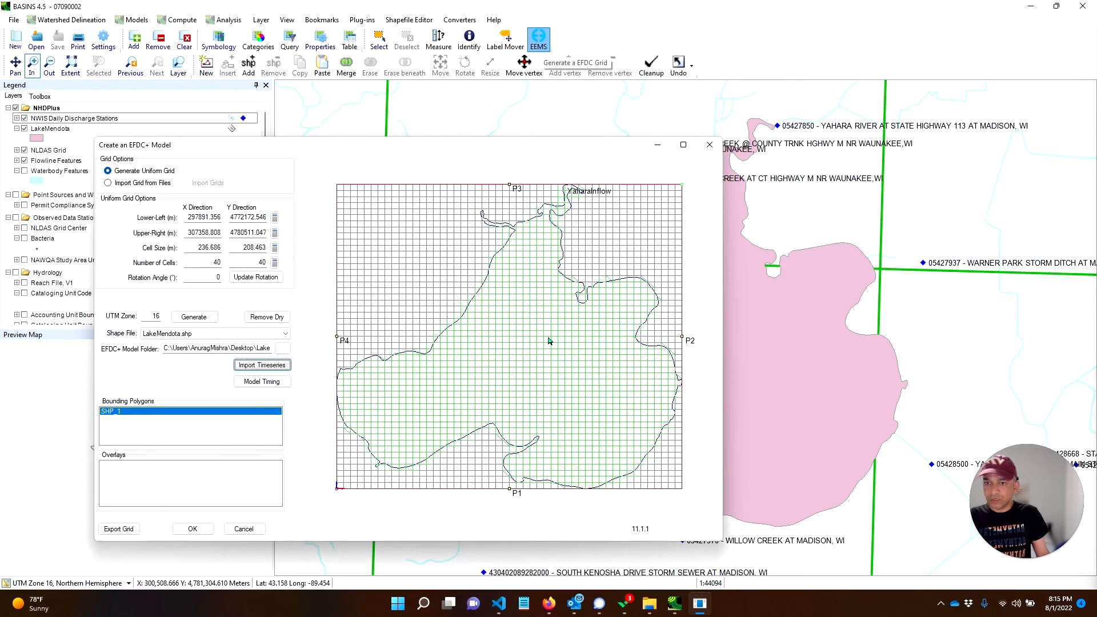
- Assign a flow boundary named SixMileInflow to the Sixmile Creek inlet cell (I 30, J 46) using flow table OBSERVED 05427910
{"action": "left_click_drag", "start_coordinate": [495, 153], "coordinate": [769, 183]}
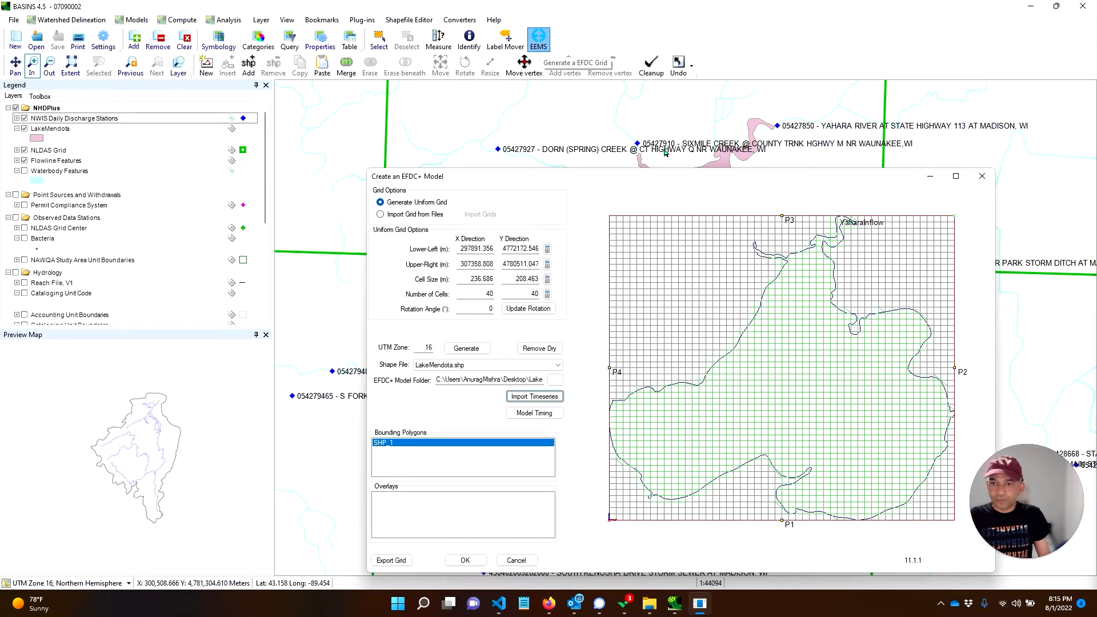
{"action": "right_click", "coordinate": [799, 260]}
{"action": "left_click", "coordinate": [844, 366]}
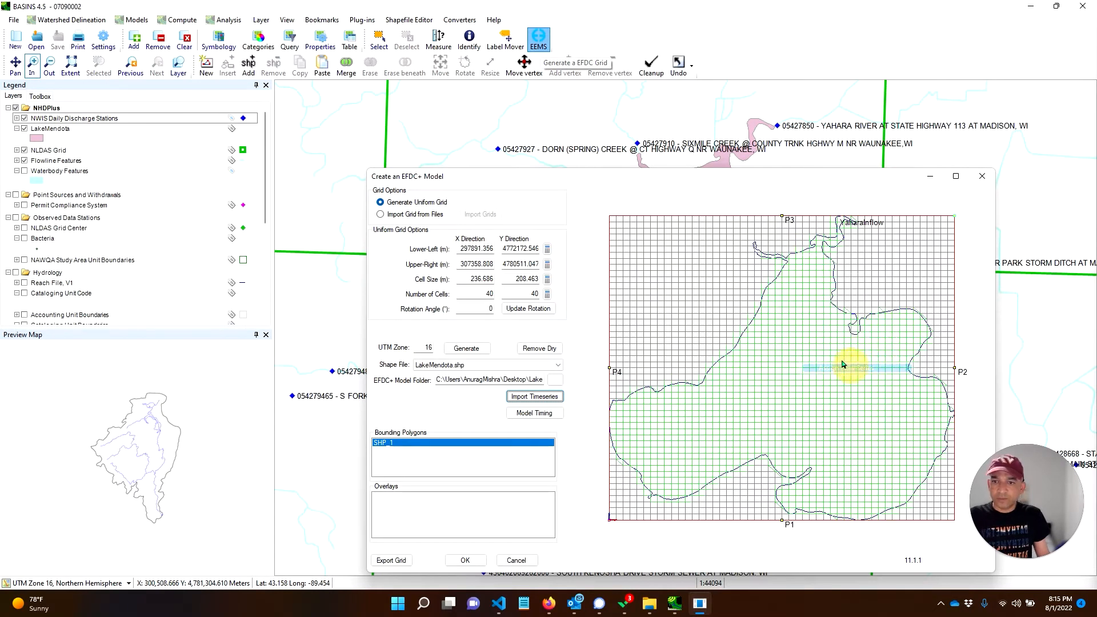
{"action": "left_click", "coordinate": [549, 296]}
{"action": "type", "text": "SixMileInflow"}
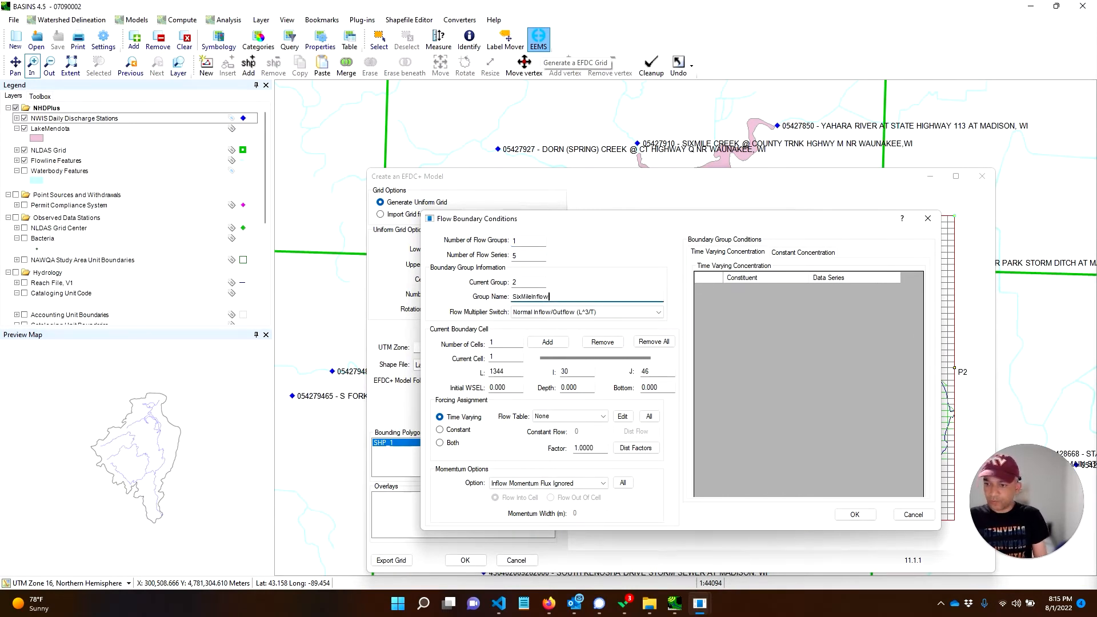
{"action": "left_click", "coordinate": [570, 419]}
{"action": "left_click", "coordinate": [580, 443]}
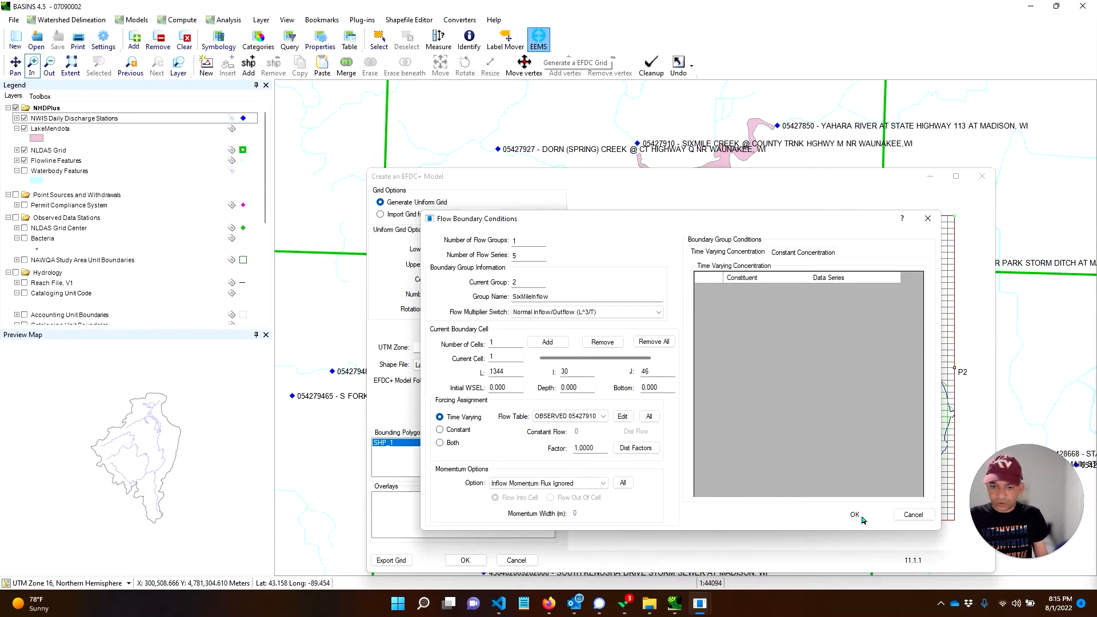
{"action": "left_click", "coordinate": [855, 515]}
- Assign a flow boundary named DornSpringInflow to cell I 28, J 44, just below SixMileInflow, using flow table OBSERVED 05427930
{"action": "left_click_drag", "start_coordinate": [591, 180], "coordinate": [604, 214]}
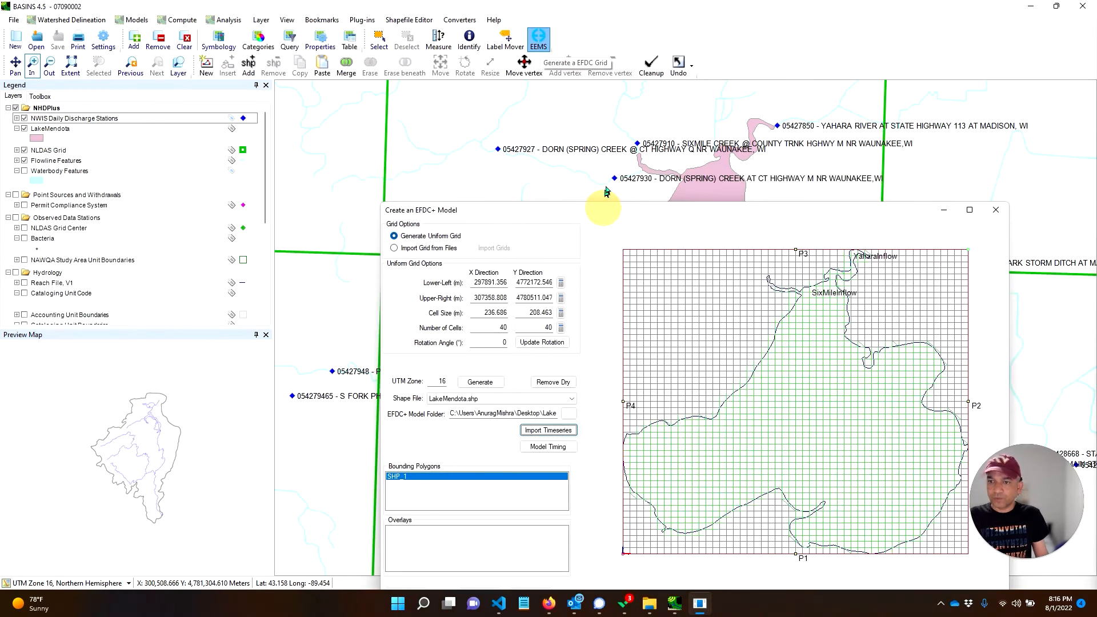
{"action": "right_click", "coordinate": [801, 307]}
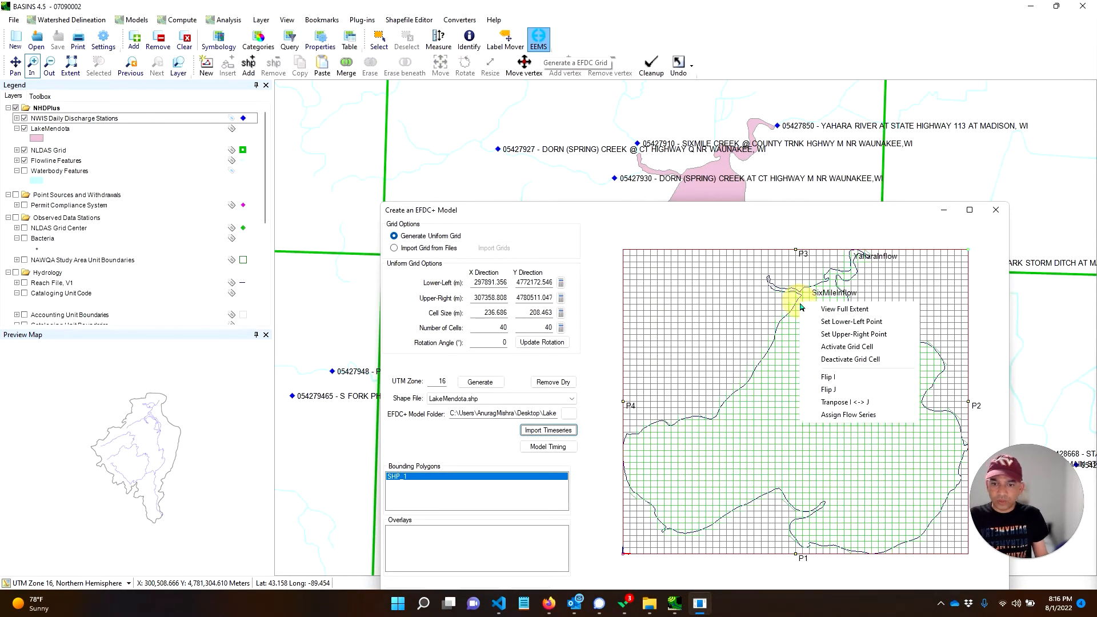
{"action": "left_click", "coordinate": [838, 416]}
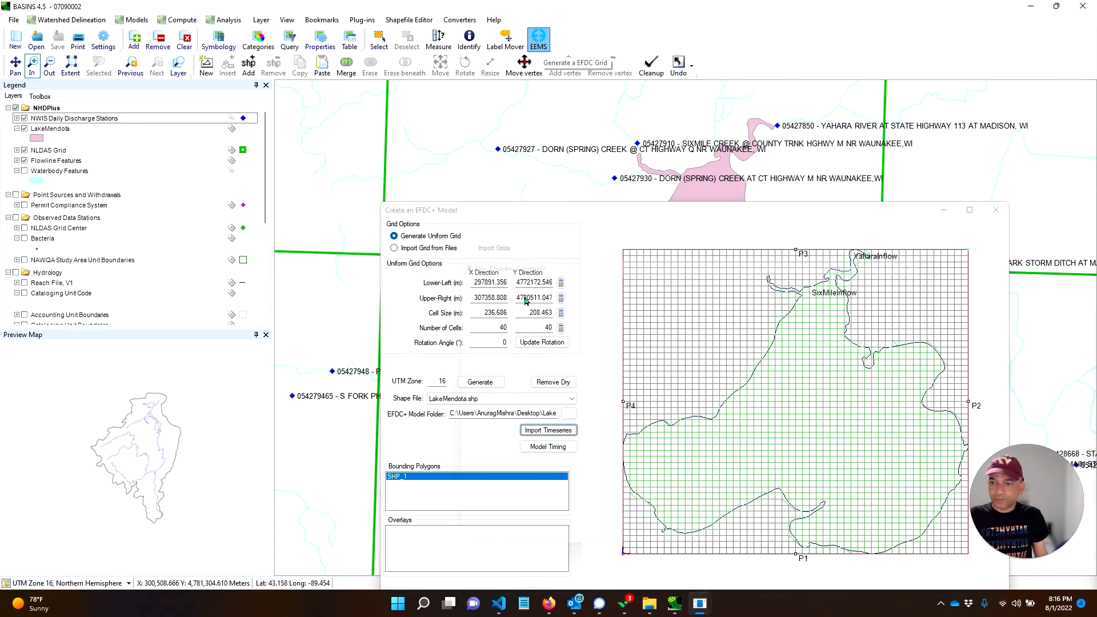
{"action": "left_click", "coordinate": [594, 331]}
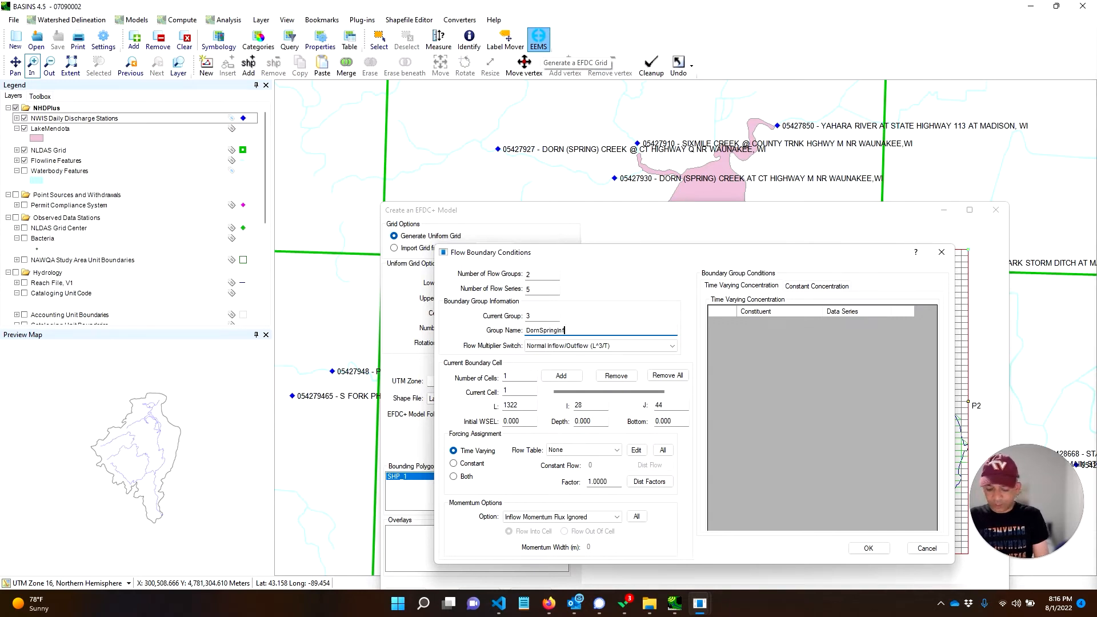
{"action": "left_click", "coordinate": [592, 451]}
{"action": "left_click", "coordinate": [605, 487]}
{"action": "left_click", "coordinate": [868, 548]}
- Assign a flow boundary named PheasantBranchInflow to the lake's western shore cell (I 3, J 20) using flow table OBSERVED 05427948
{"action": "left_click_drag", "start_coordinate": [652, 214], "coordinate": [845, 104]}
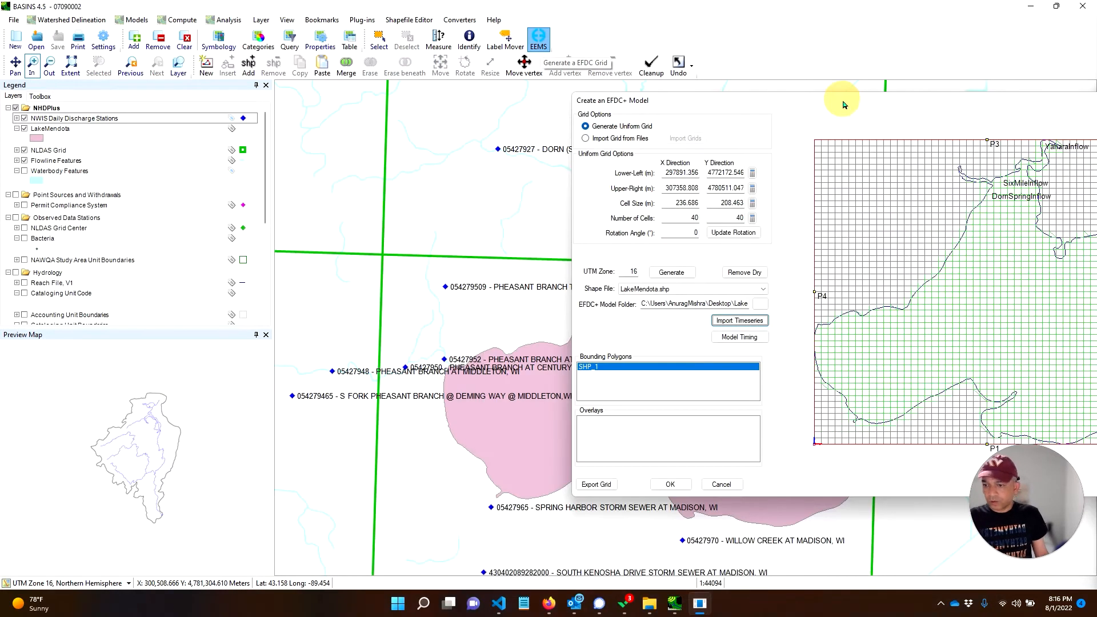
{"action": "right_click", "coordinate": [819, 341]}
{"action": "left_click", "coordinate": [868, 451]}
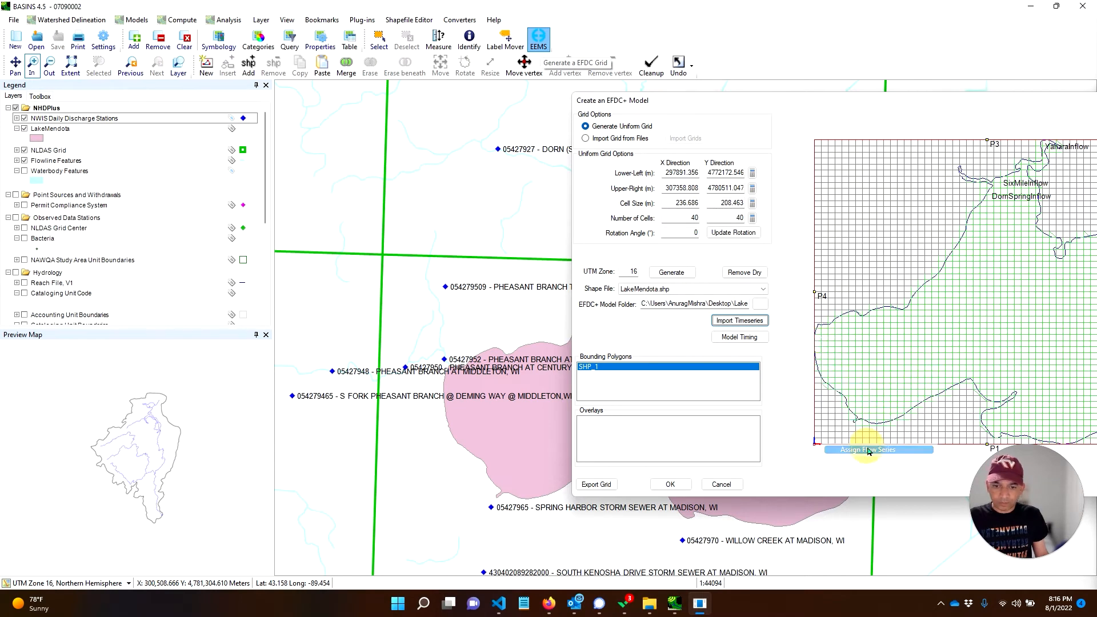
{"action": "left_click", "coordinate": [737, 220]}
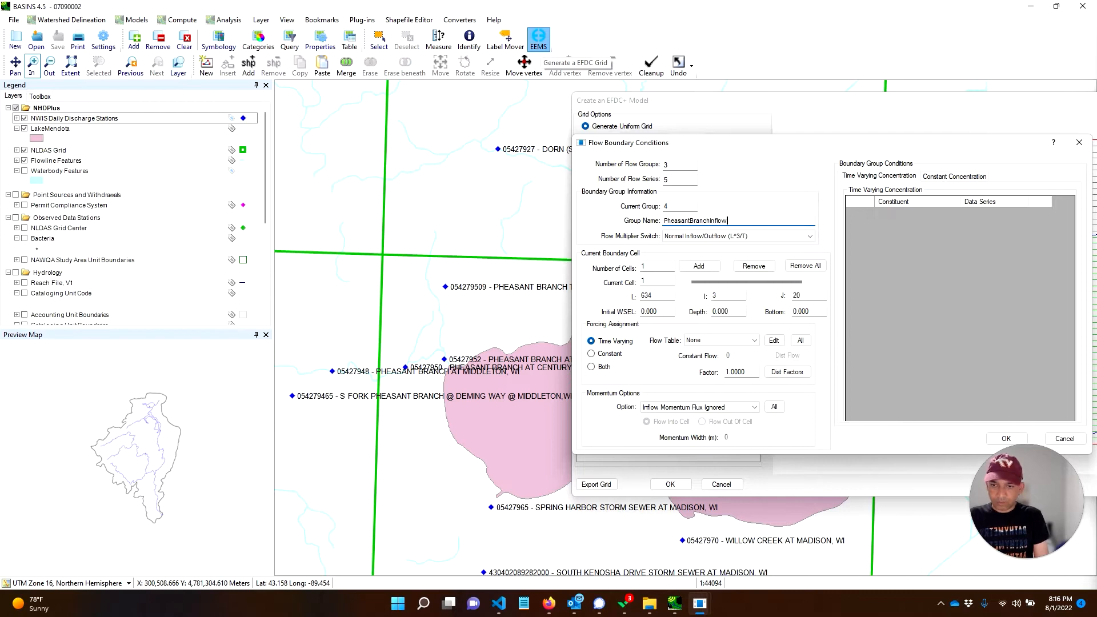
{"action": "left_click", "coordinate": [741, 340]}
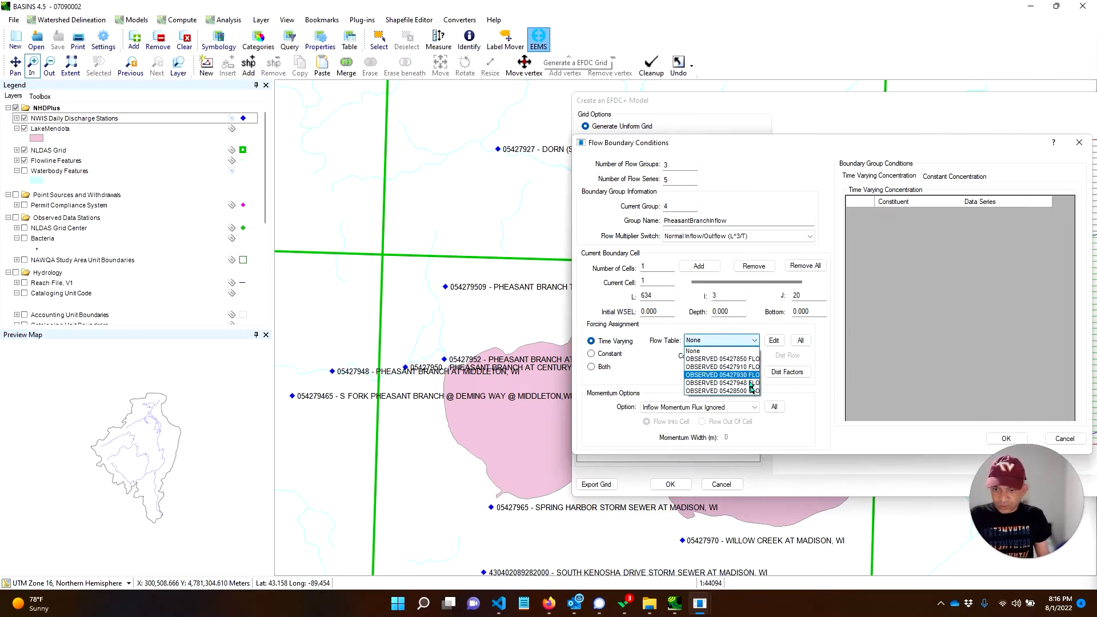
{"action": "left_click", "coordinate": [750, 385]}
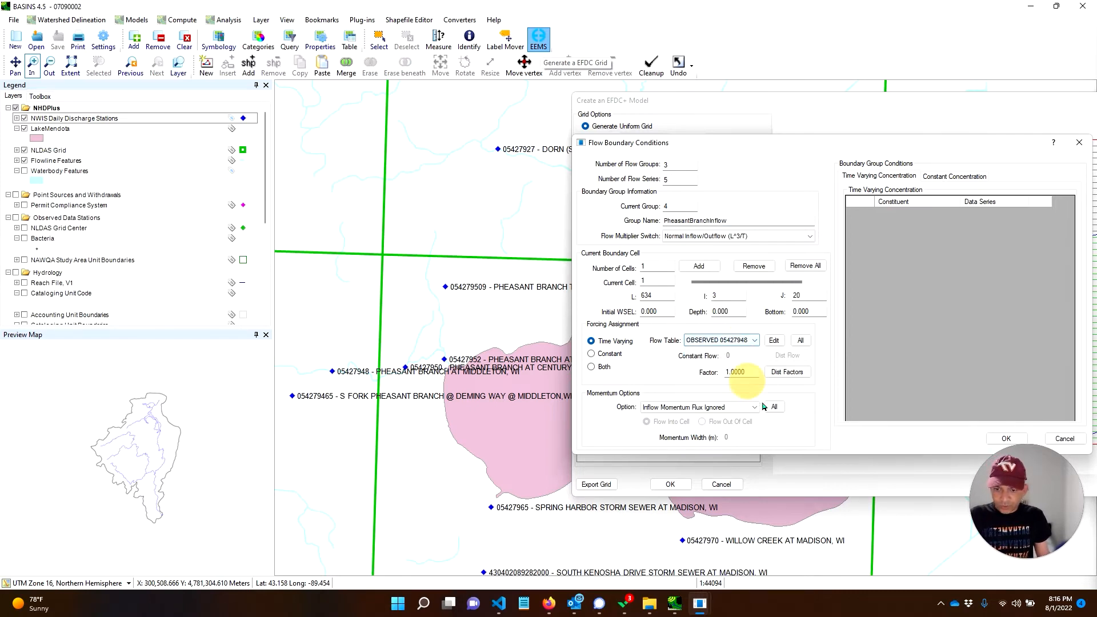
{"action": "left_click", "coordinate": [1004, 438]}
- Assign a flow boundary named YahraOutflow to the lake's eastern shore cell (I 52, J 20) using flow table OBSERVED 05428500
{"action": "left_click_drag", "start_coordinate": [846, 102], "coordinate": [502, 95]}
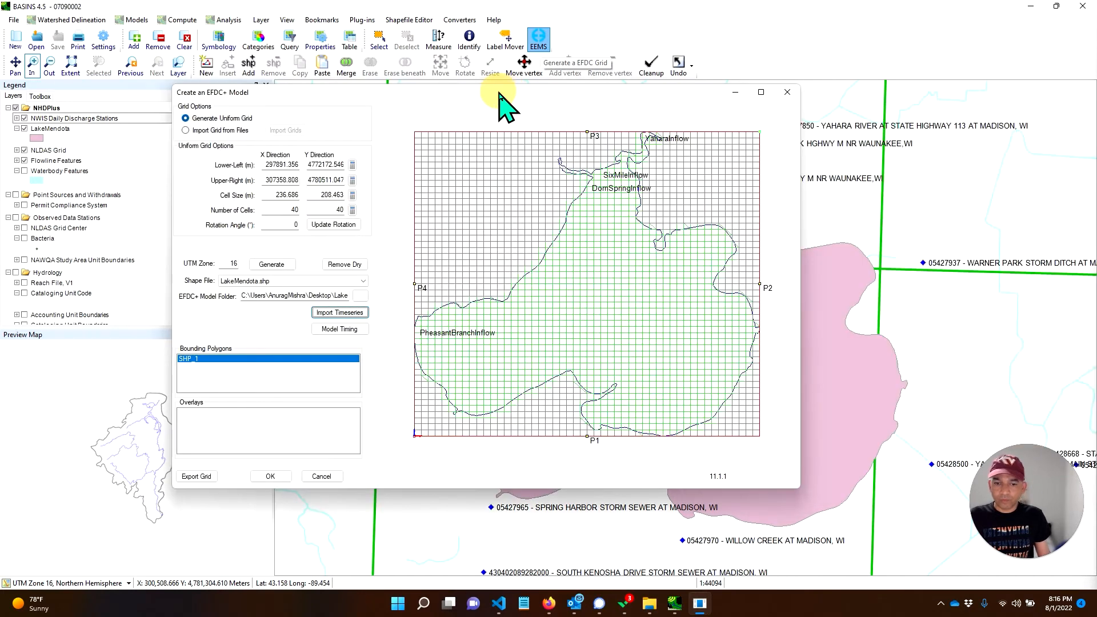
{"action": "right_click", "coordinate": [756, 334]}
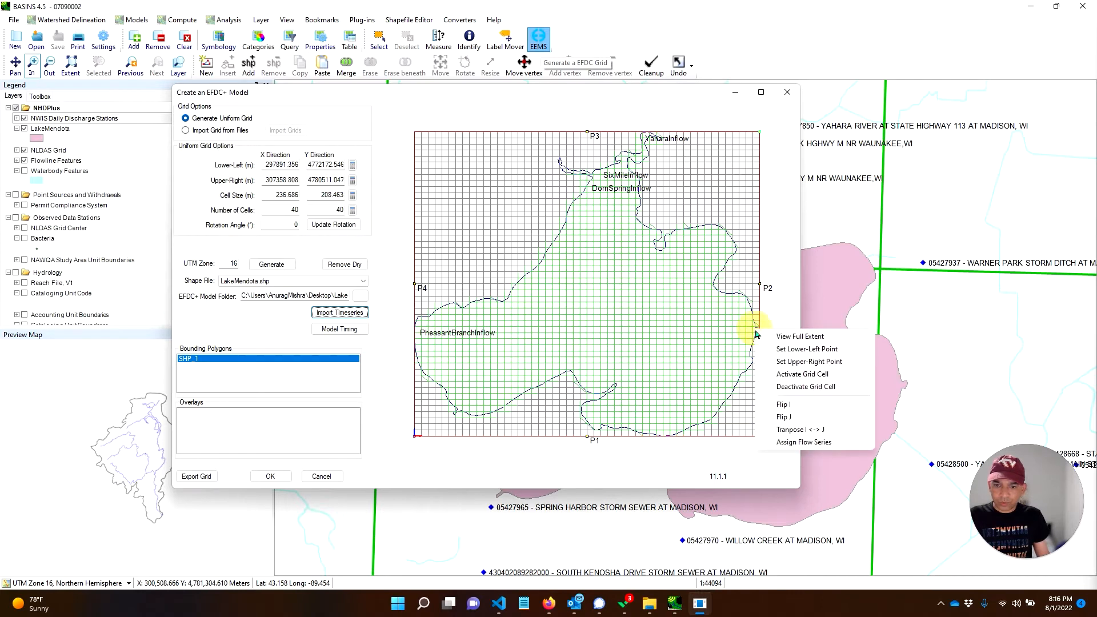
{"action": "left_click", "coordinate": [794, 443]}
{"action": "left_click", "coordinate": [358, 215]}
{"action": "type", "text": "Yahra"}
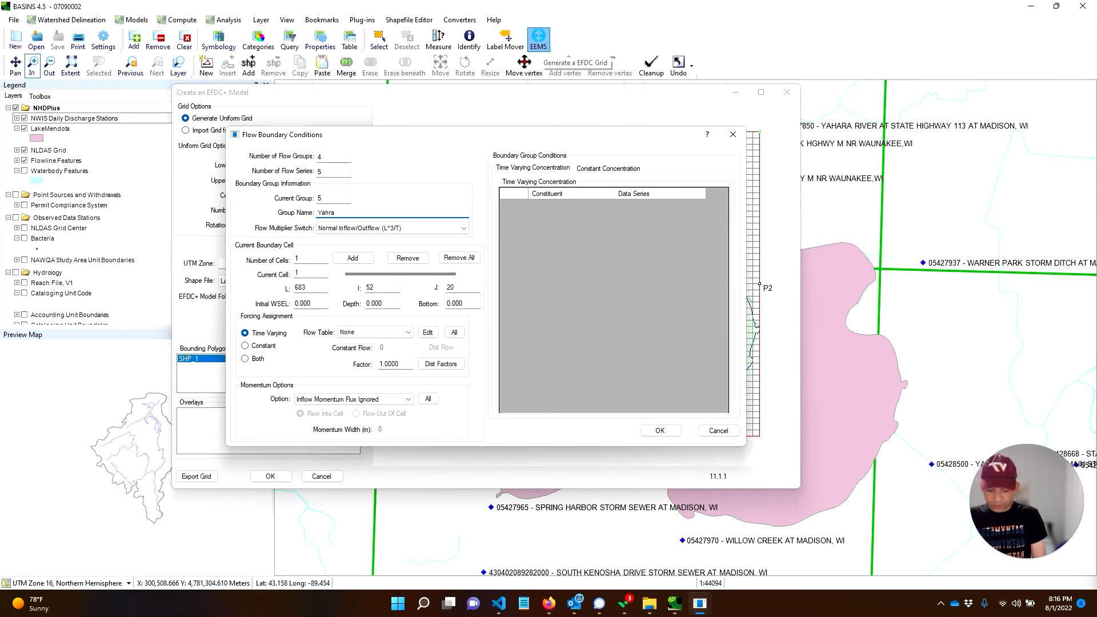
{"action": "type", "text": "Outflow"}
{"action": "left_click", "coordinate": [377, 331]}
{"action": "left_click", "coordinate": [393, 383]}
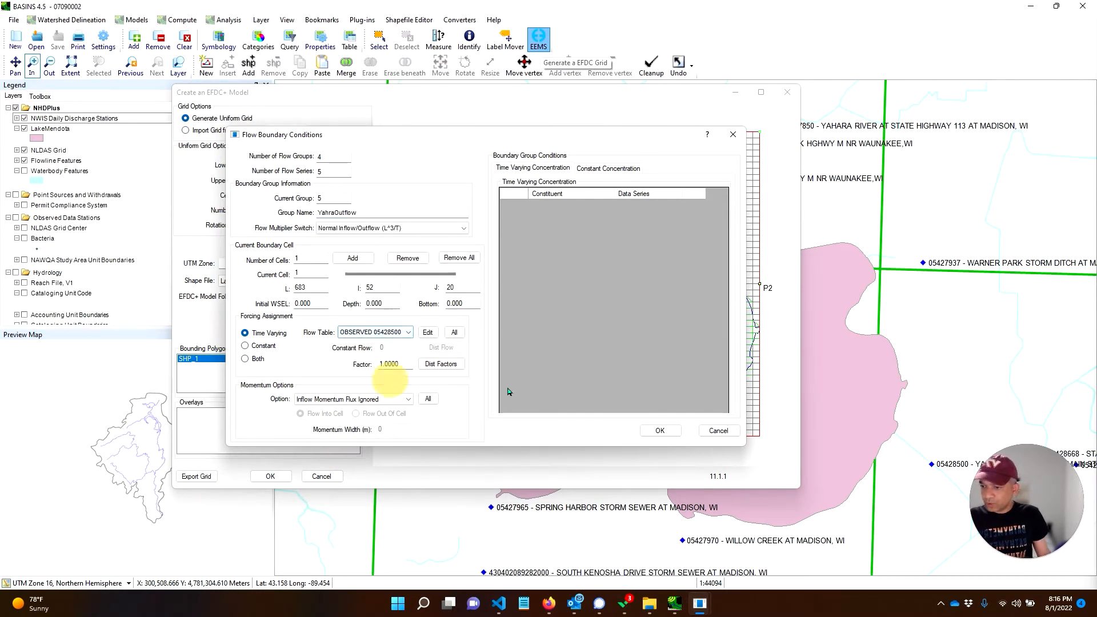
{"action": "left_click", "coordinate": [661, 431]}
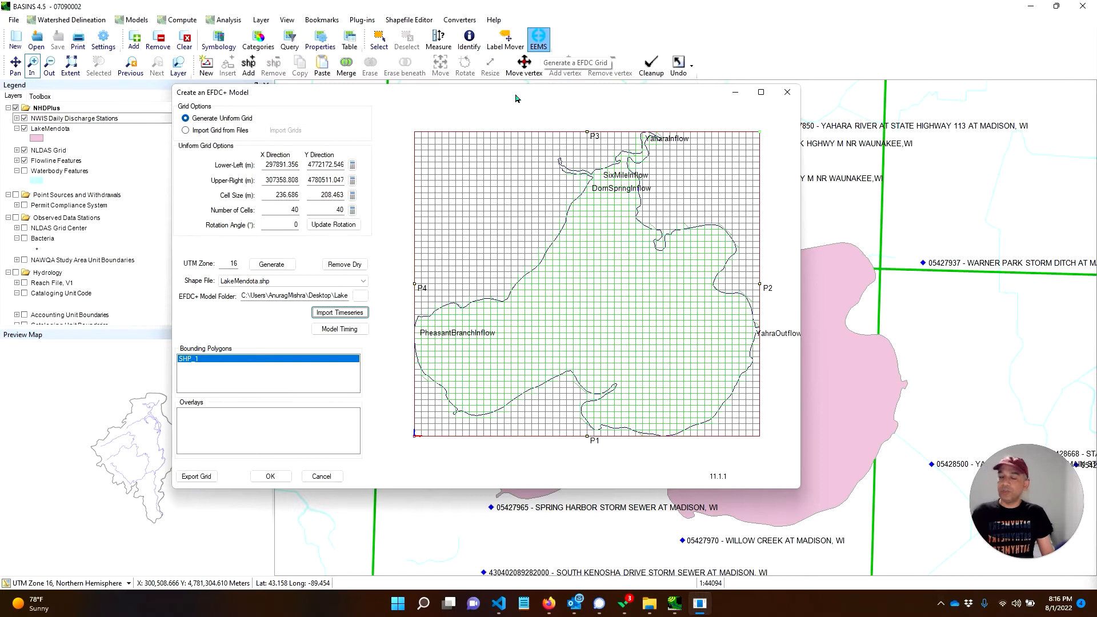
{"action": "left_click_drag", "start_coordinate": [515, 92], "coordinate": [544, 96]}
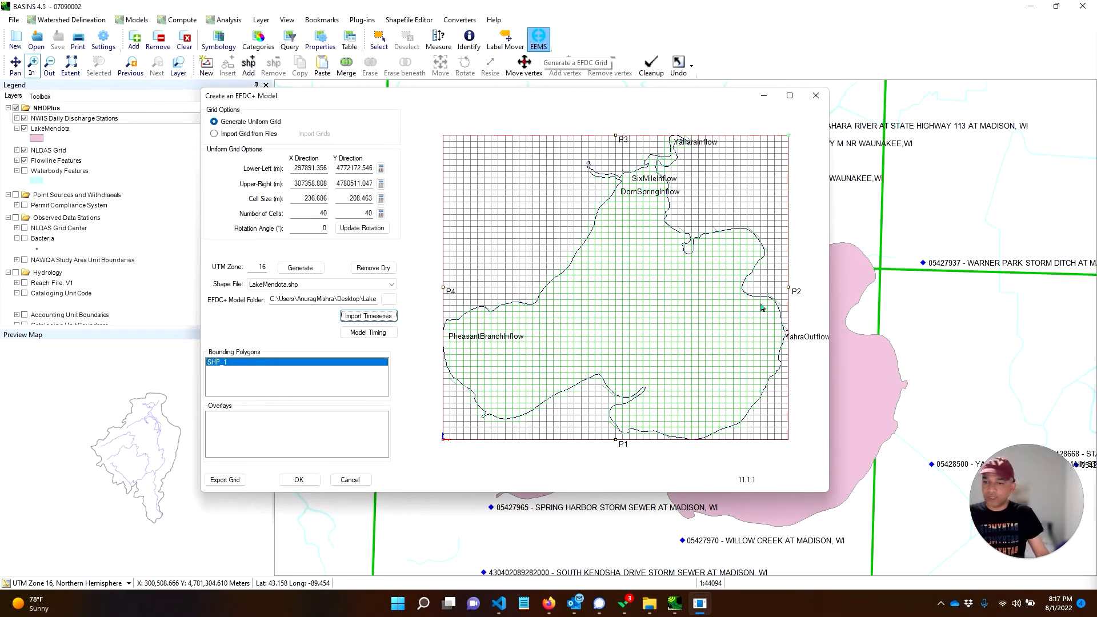
{"action": "left_click", "coordinate": [368, 332]}
{"action": "left_click", "coordinate": [524, 288]}
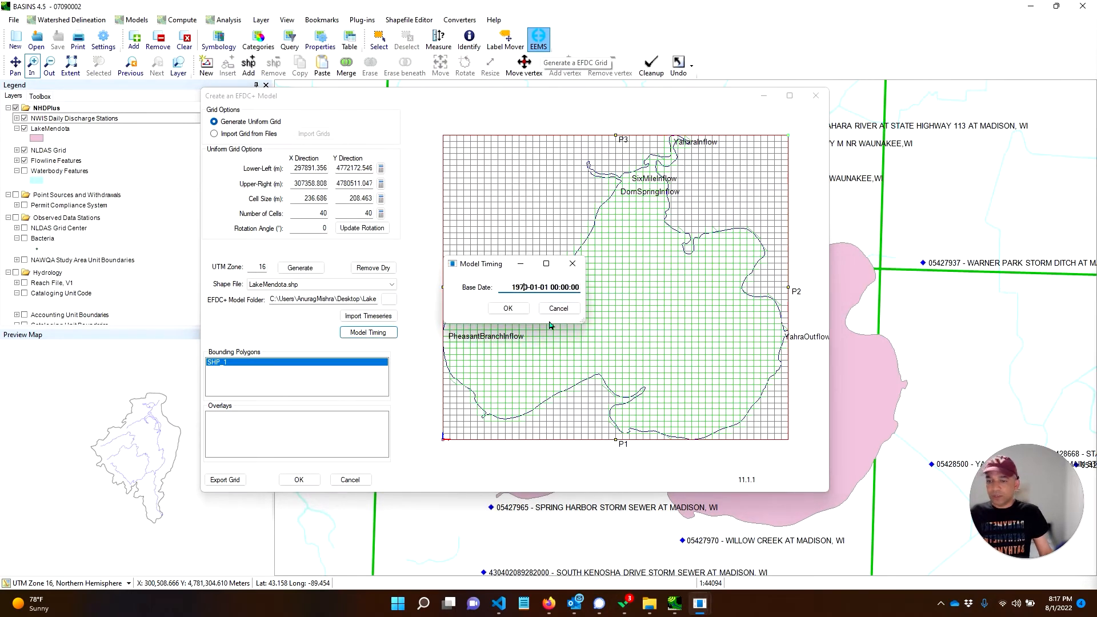
{"action": "type", "text": "0"}
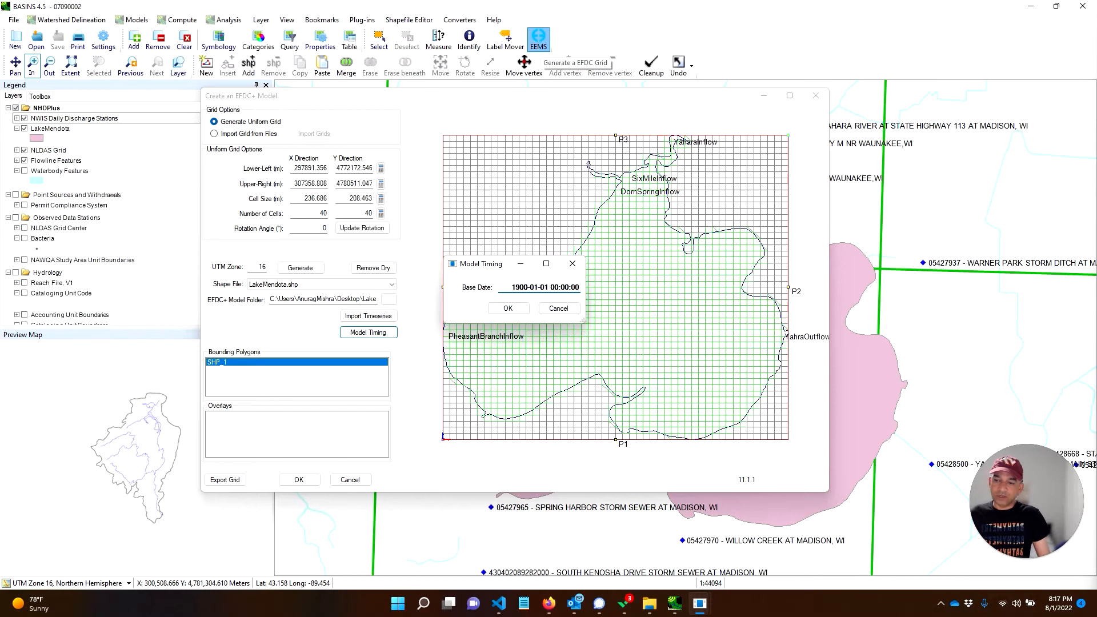
{"action": "left_click", "coordinate": [507, 308]}
- Generate the EFDC+ model and open EFDC.EE from the LakeMendota_EFDC folder in EFDC+ Explorer
{"action": "left_click", "coordinate": [300, 479]}
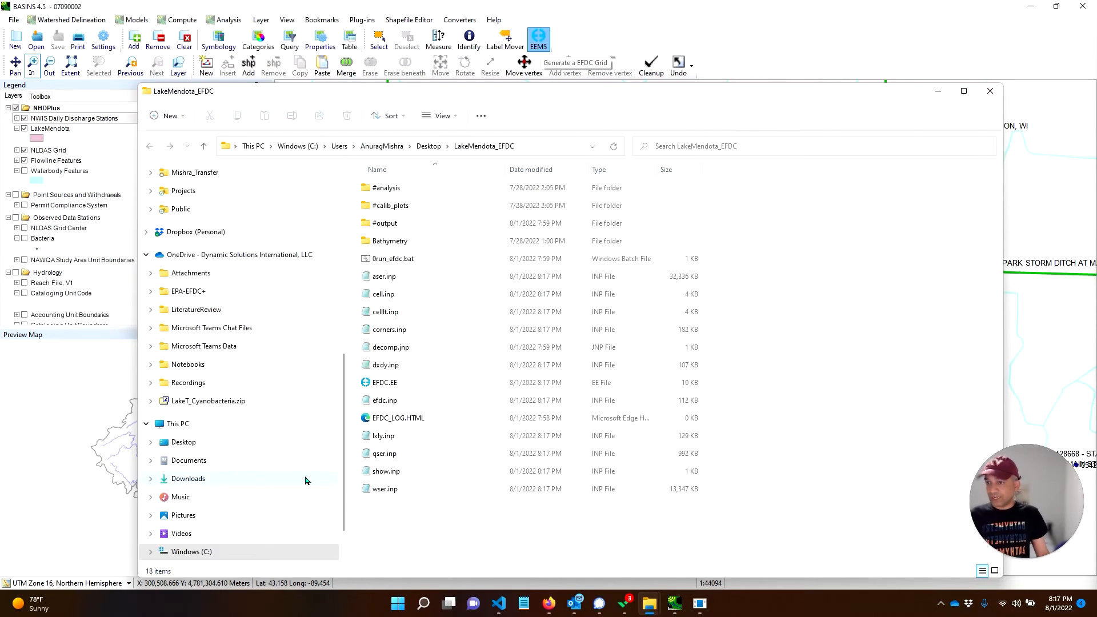
{"action": "left_click_drag", "start_coordinate": [522, 86], "coordinate": [522, 81]}
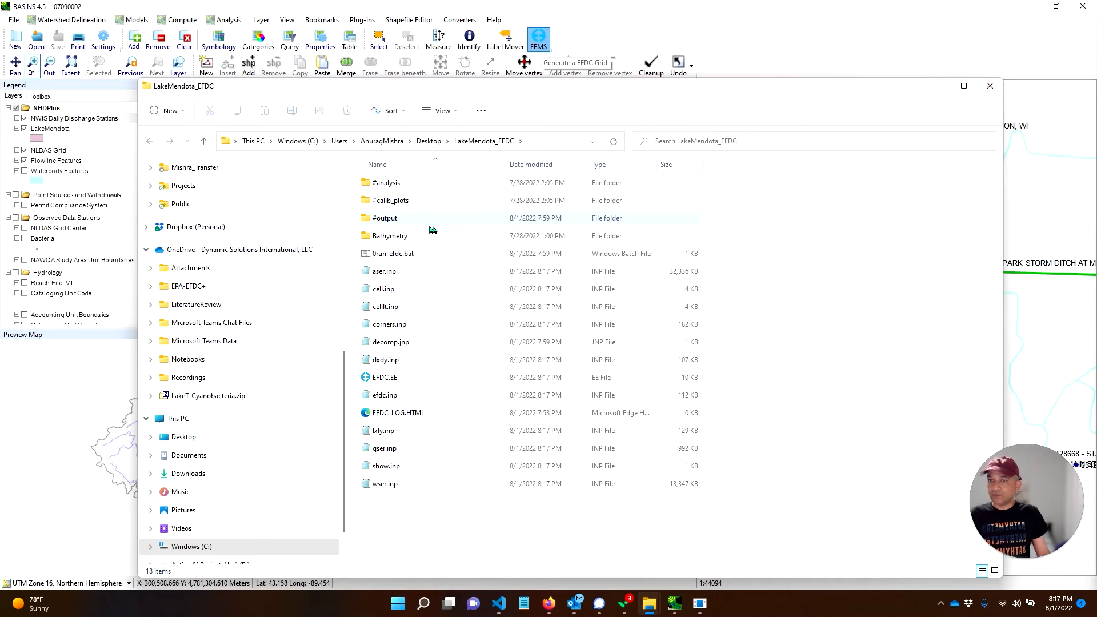
{"action": "double_click", "coordinate": [387, 379]}
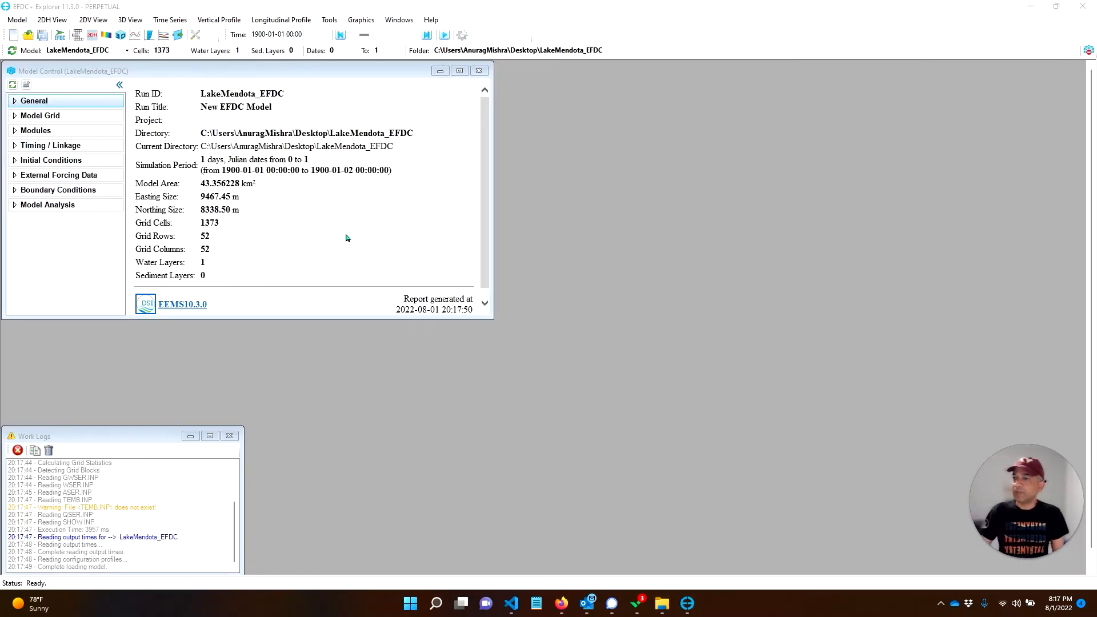
- Open a 2DH view of the model, hide the Bottom Elevation layer and show the Online Background
{"action": "left_click", "coordinate": [93, 38]}
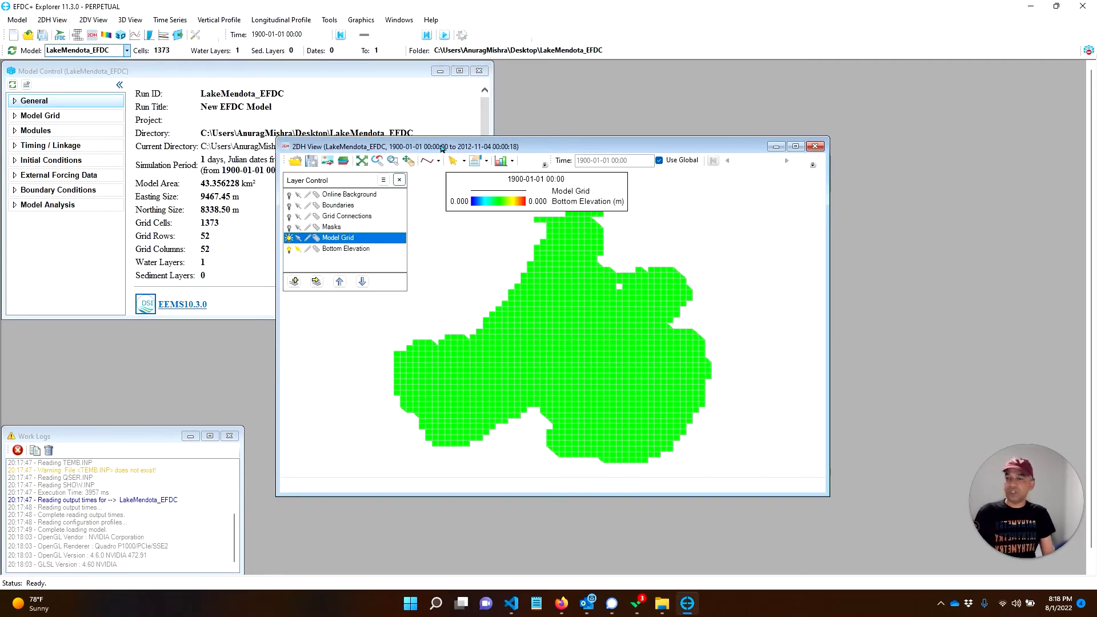
{"action": "left_click_drag", "start_coordinate": [441, 147], "coordinate": [517, 139]}
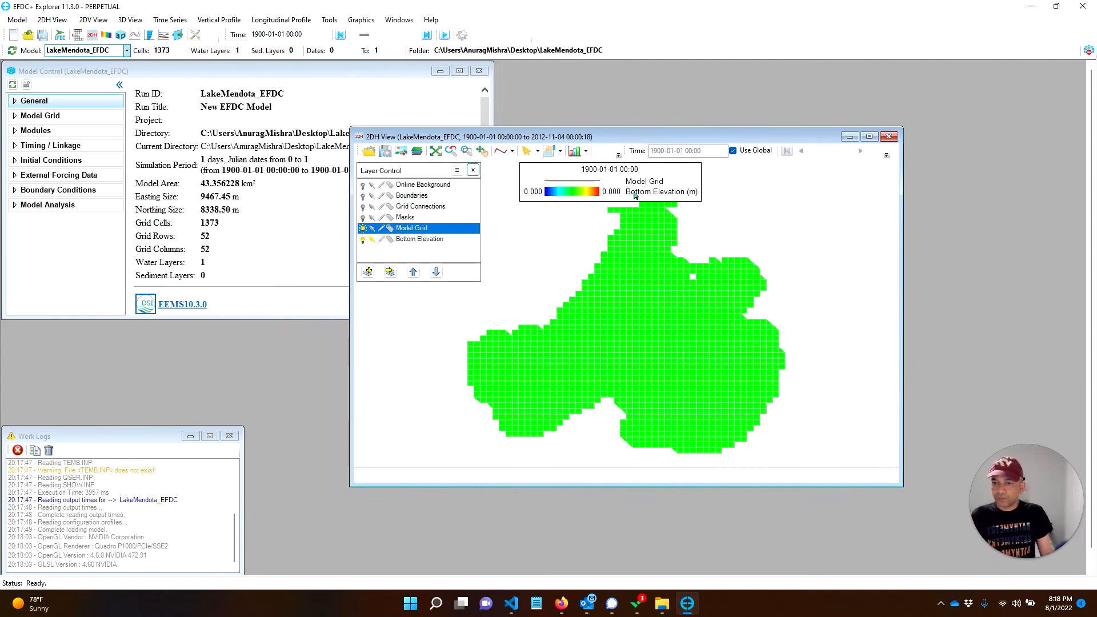
{"action": "left_click", "coordinate": [364, 240]}
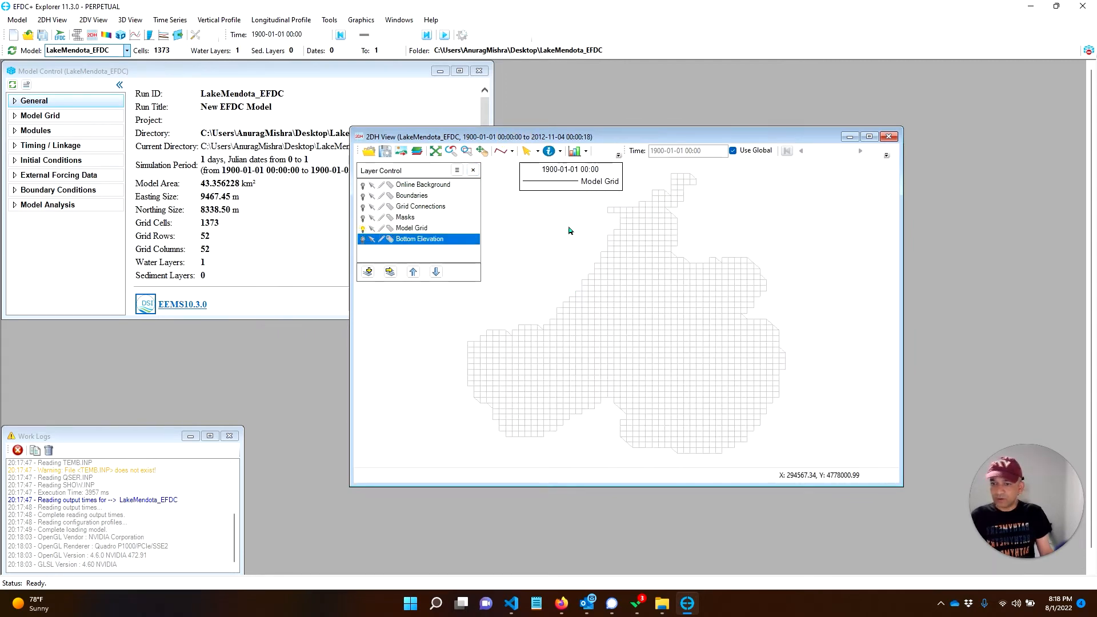
{"action": "left_click", "coordinate": [362, 186]}
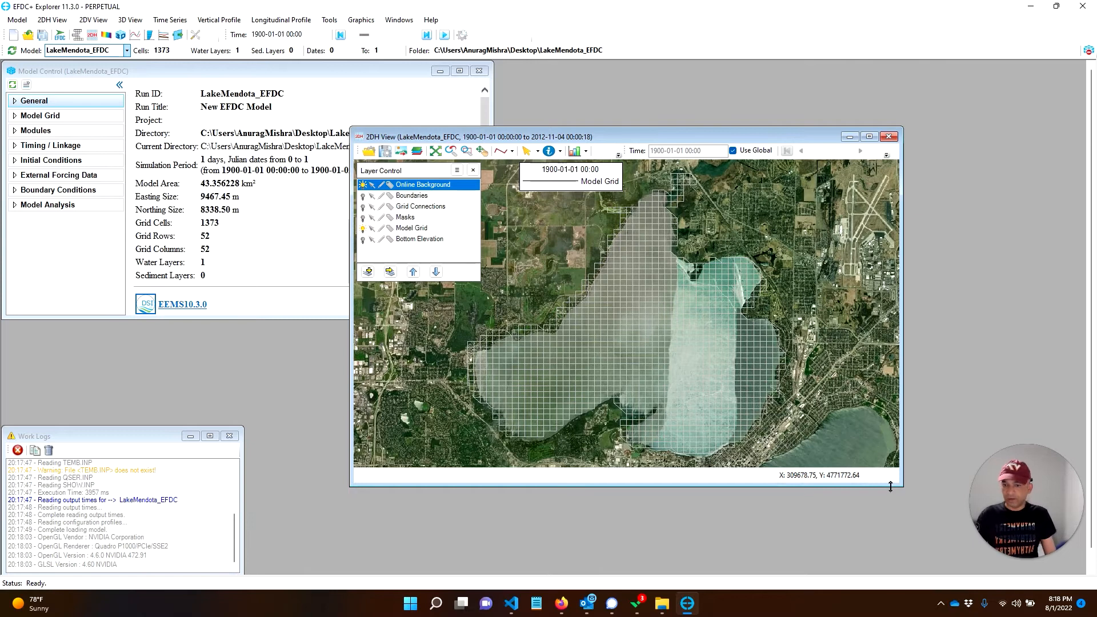
- Enlarge and reposition the 2DH View window, and hide the Online Background layer
{"action": "left_click_drag", "start_coordinate": [900, 485], "coordinate": [911, 509]}
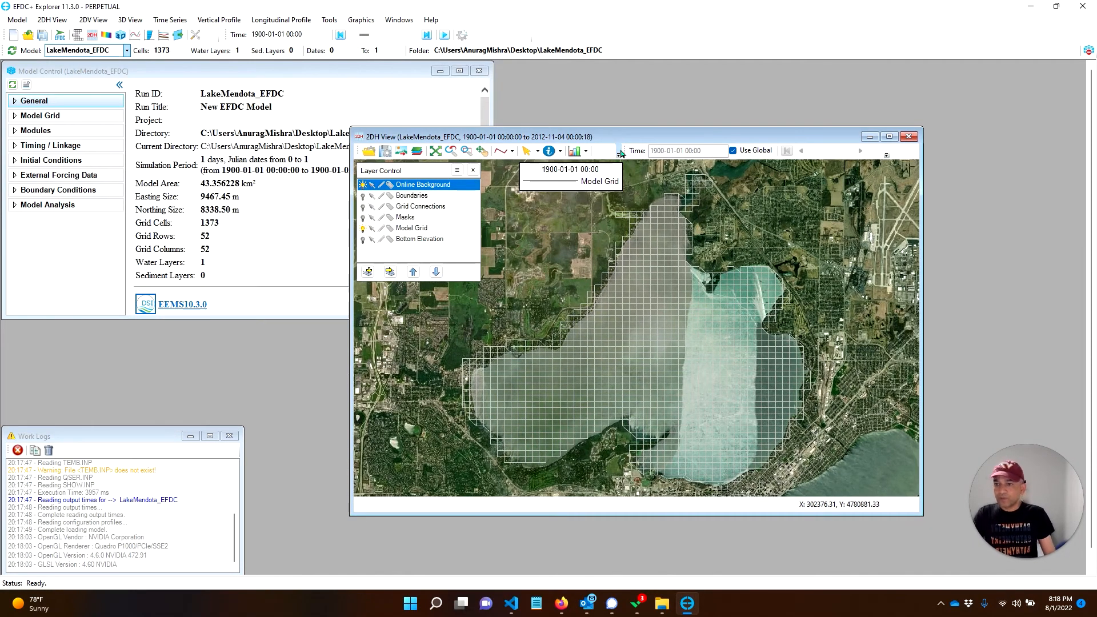
{"action": "left_click_drag", "start_coordinate": [607, 136], "coordinate": [598, 120]}
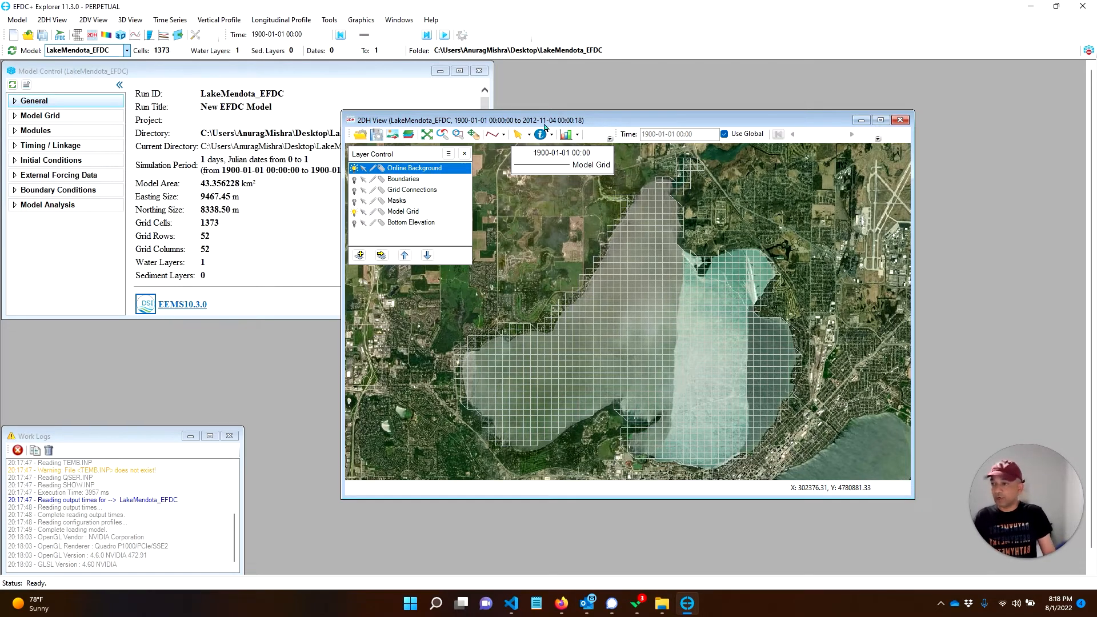
{"action": "left_click", "coordinate": [354, 168]}
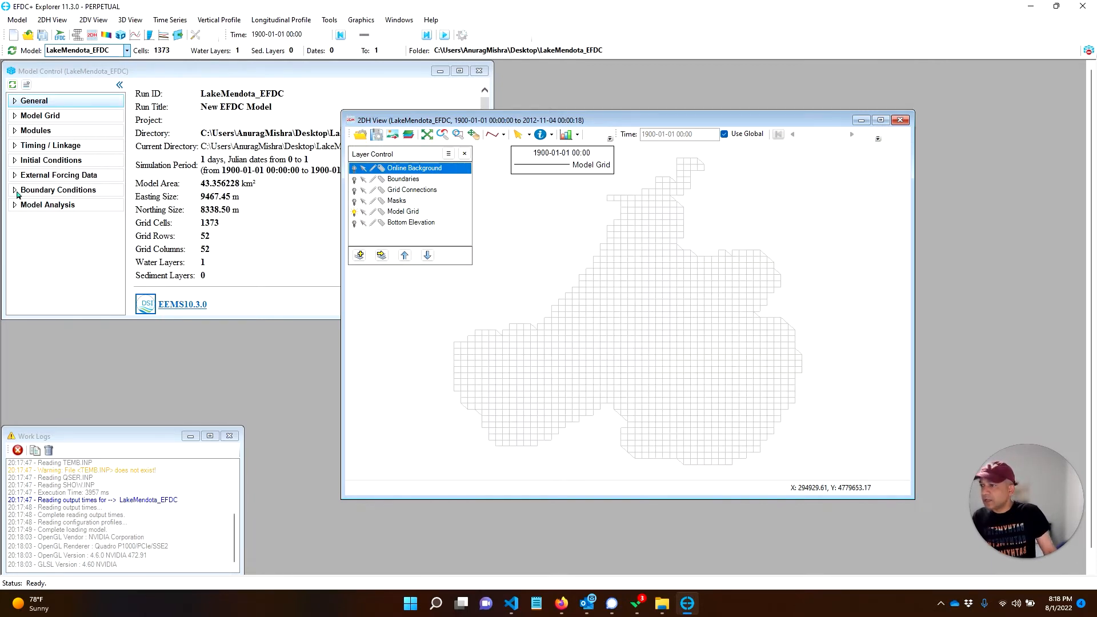
- Set the initial bottom elevation of all grid cells to use scatter (XYZ) data and add Bottom Elevation.xyz from the Bathymetry folder
{"action": "left_click", "coordinate": [14, 161]}
{"action": "double_click", "coordinate": [47, 174]}
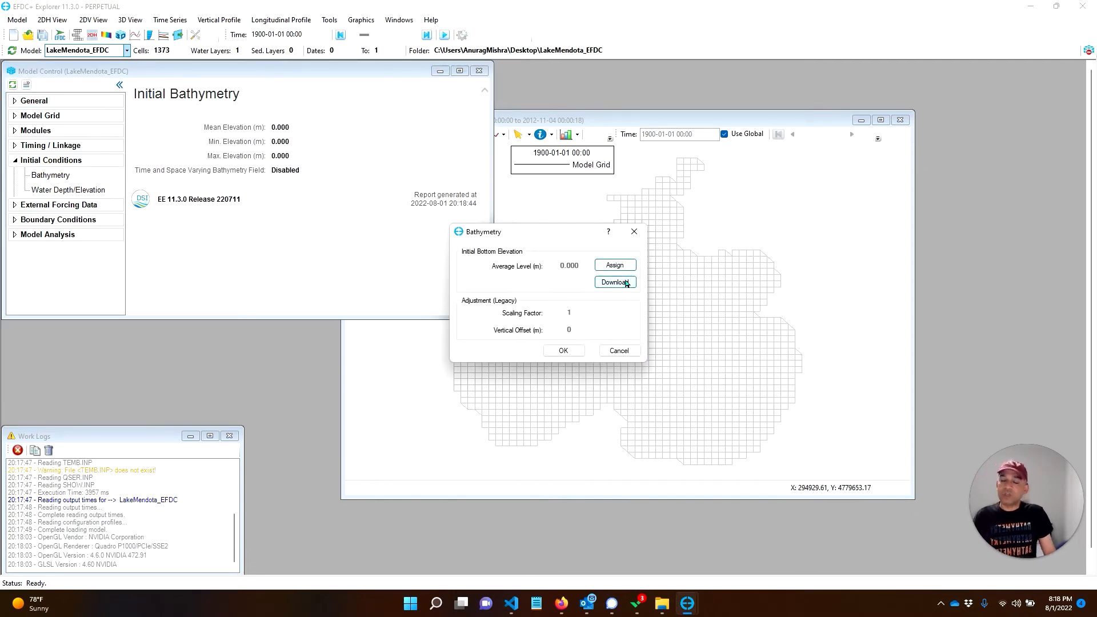
{"action": "left_click", "coordinate": [615, 266]}
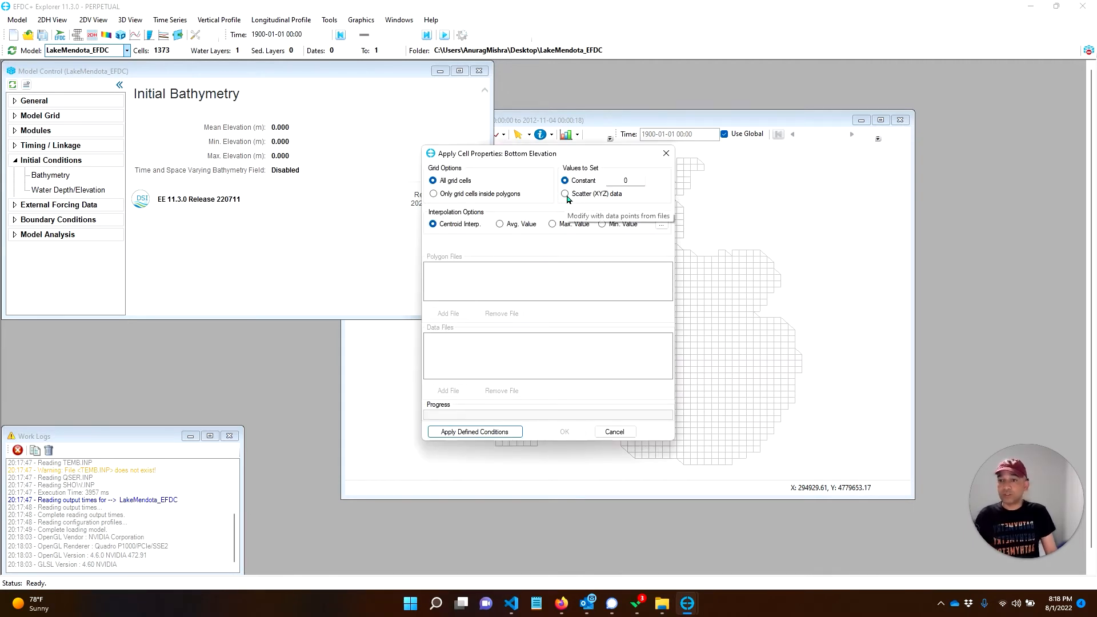
{"action": "left_click", "coordinate": [565, 194]}
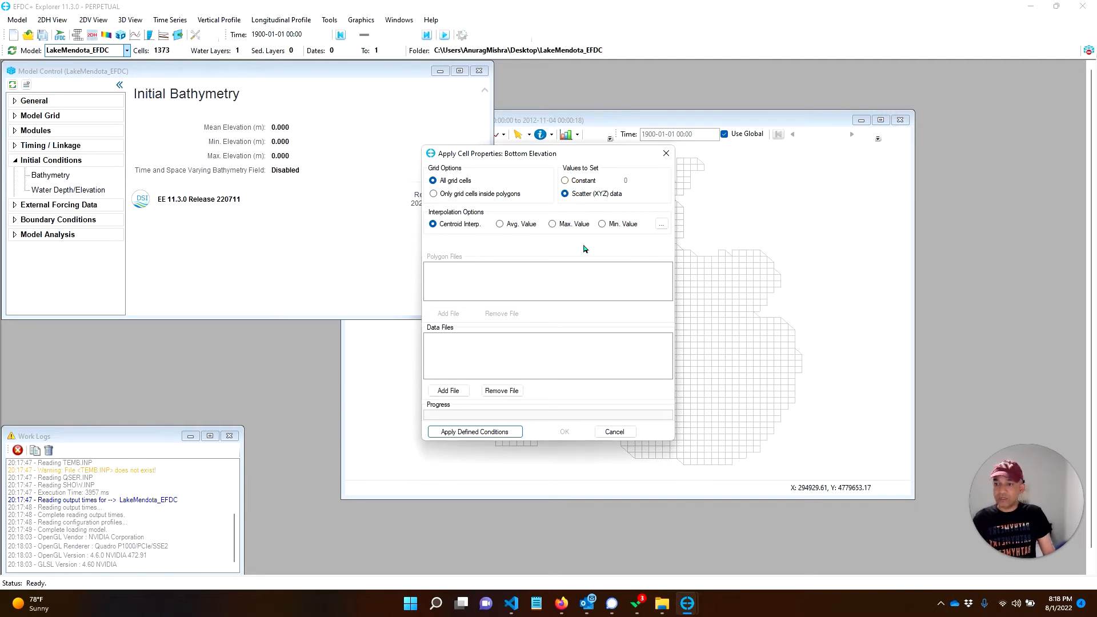
{"action": "left_click", "coordinate": [452, 390]}
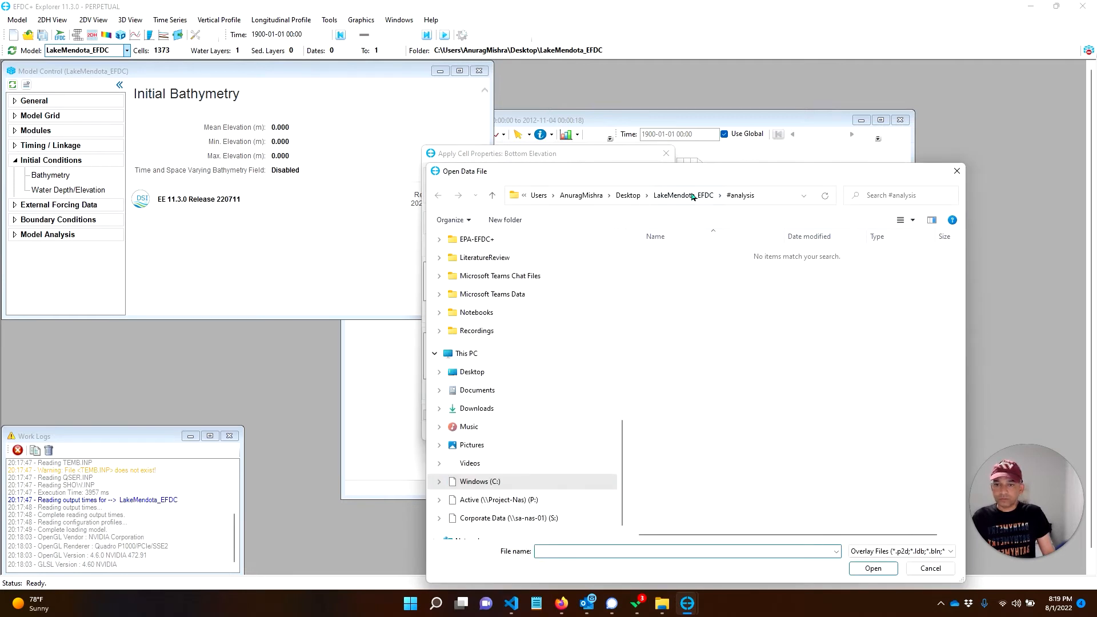
{"action": "left_click", "coordinate": [692, 197]}
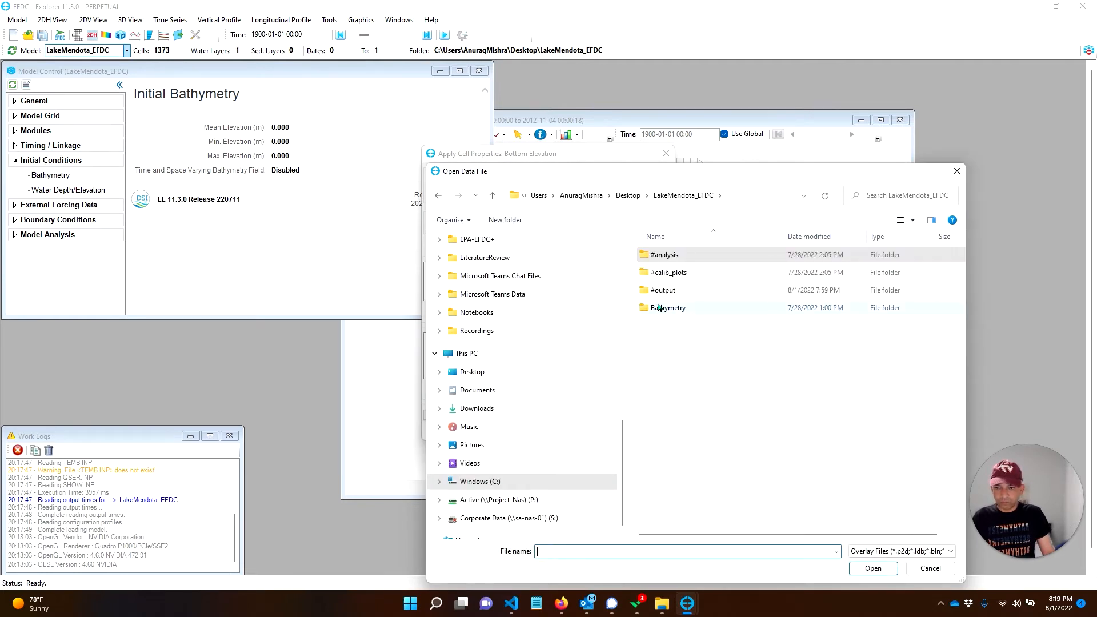
{"action": "double_click", "coordinate": [659, 307]}
{"action": "left_click", "coordinate": [672, 259]}
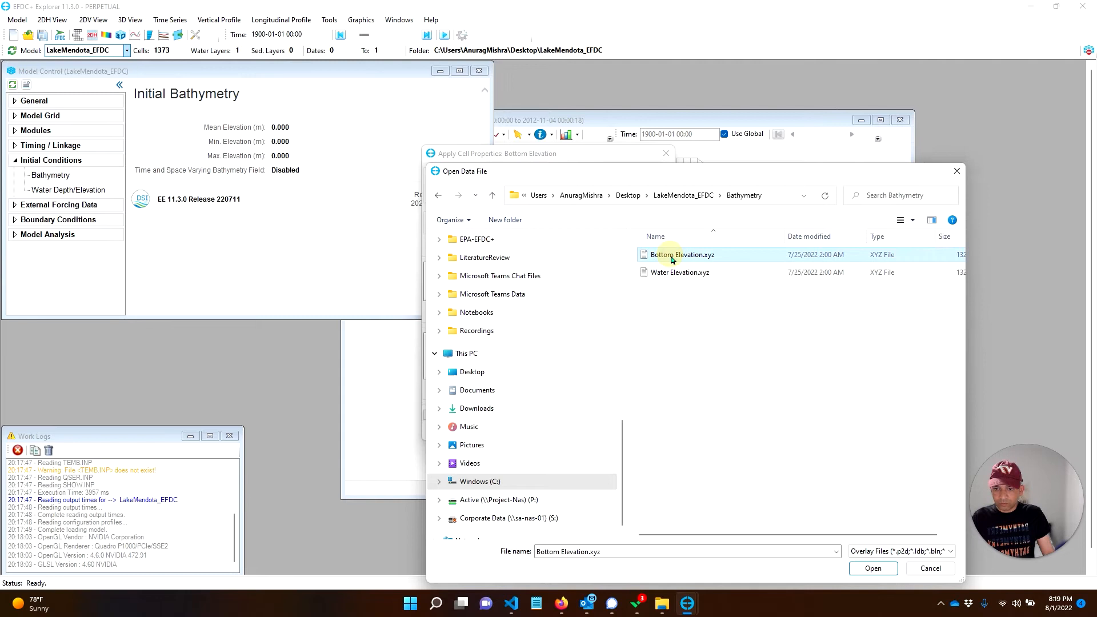
{"action": "double_click", "coordinate": [672, 258]}
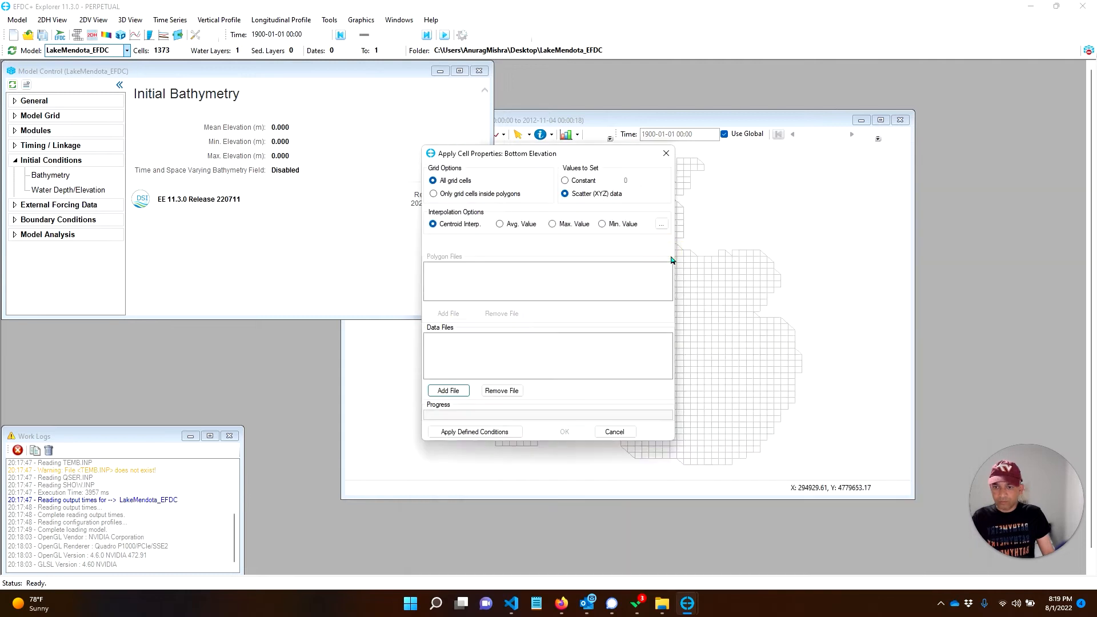
- Apply the defined bottom elevation conditions to the grid cells and accept the bathymetry settings
{"action": "left_click", "coordinate": [481, 433]}
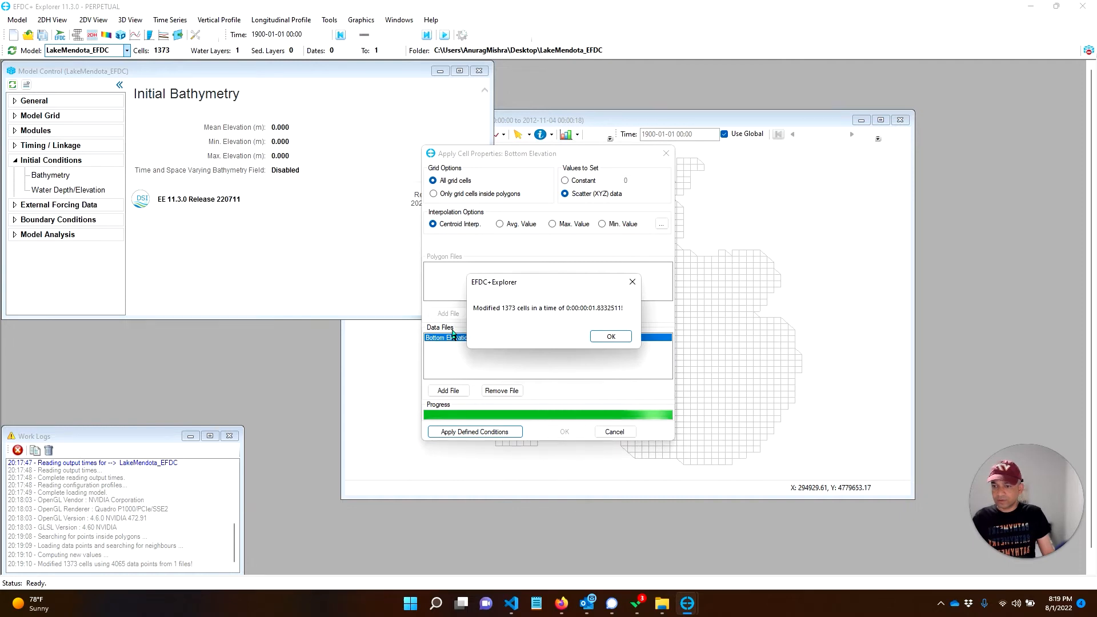
{"action": "left_click", "coordinate": [611, 337]}
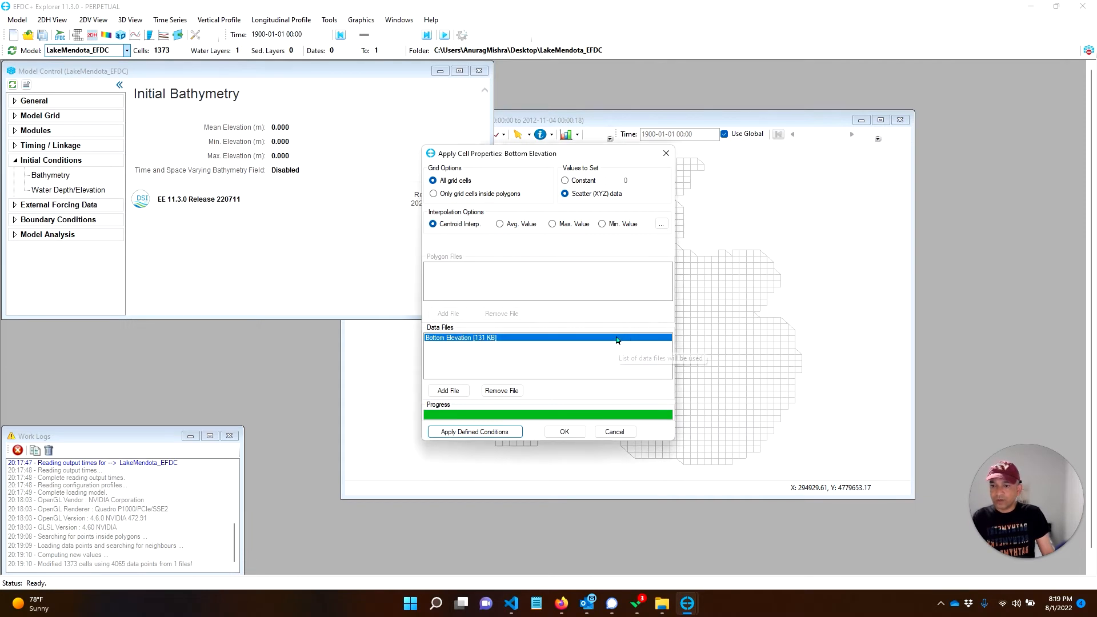
{"action": "left_click", "coordinate": [565, 433]}
{"action": "left_click", "coordinate": [565, 351]}
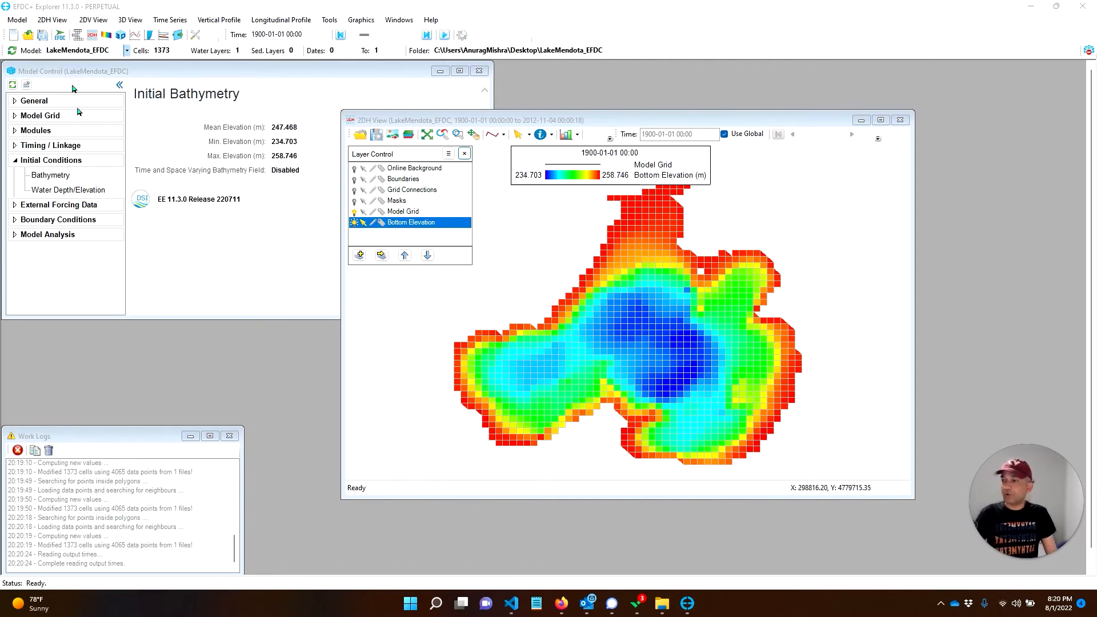
- Assign the initial water surface elevation of all grid cells from the scatter (XYZ) data file Water Elevation.xyz
{"action": "left_click", "coordinate": [80, 189]}
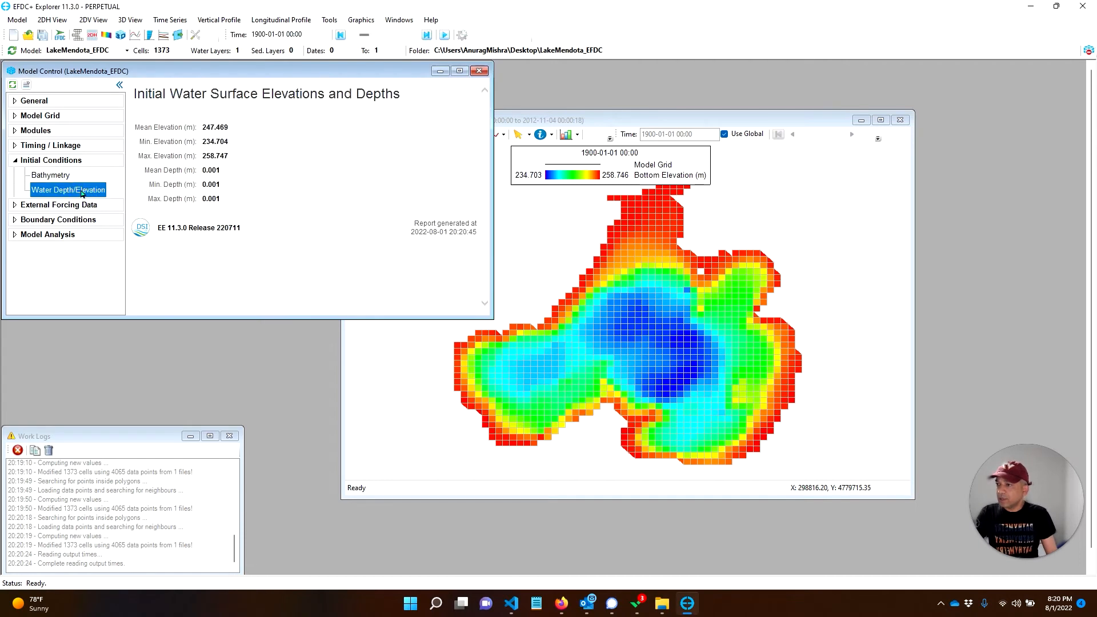
{"action": "double_click", "coordinate": [80, 190]}
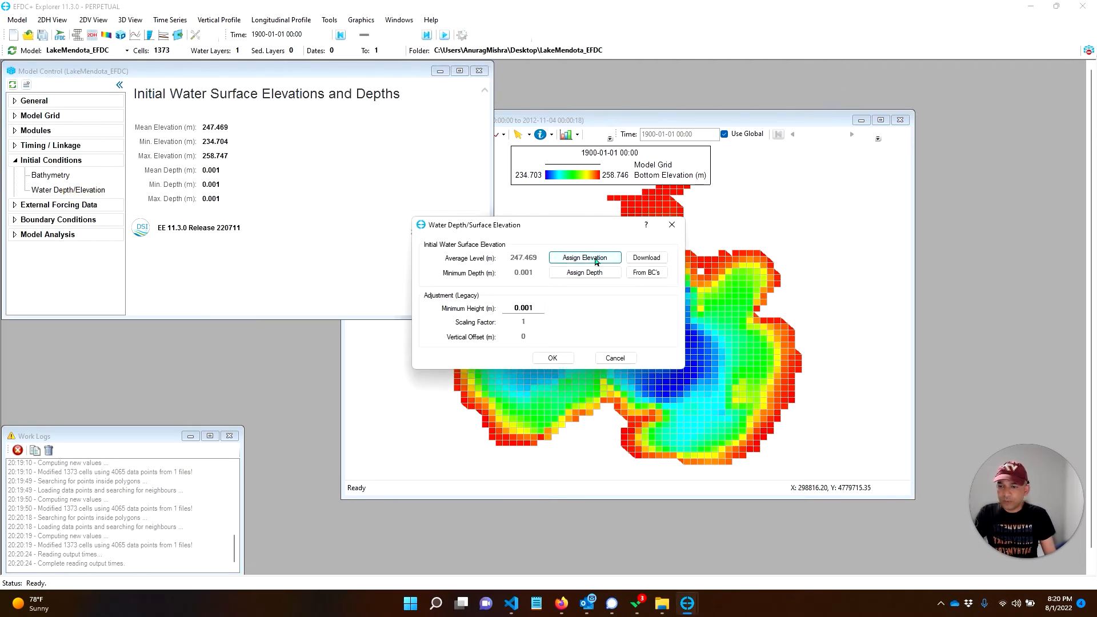
{"action": "left_click", "coordinate": [595, 261]}
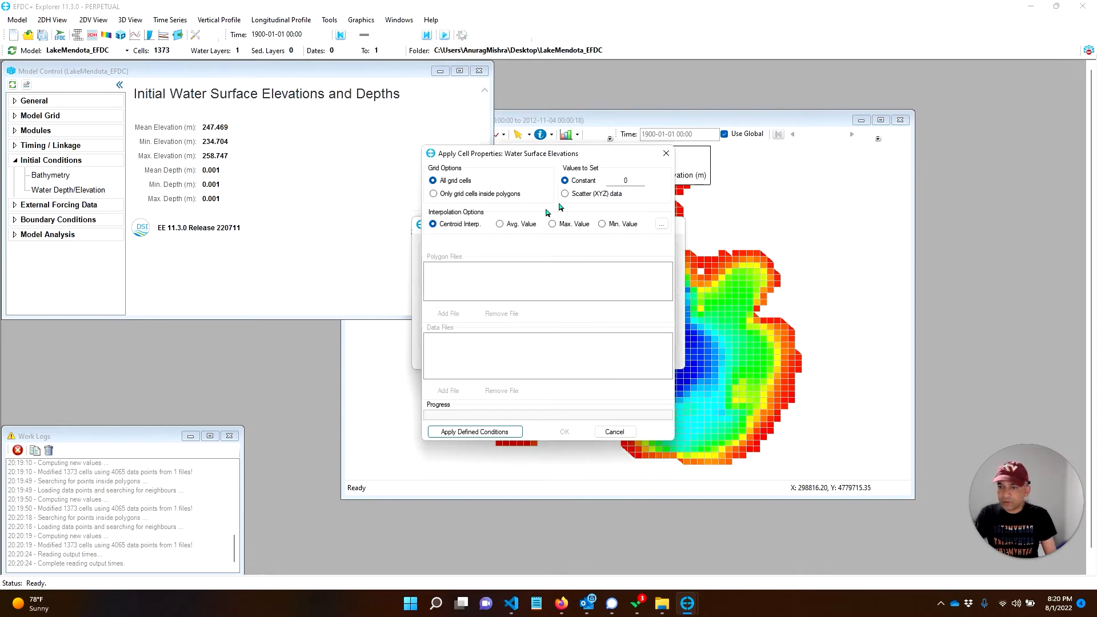
{"action": "left_click", "coordinate": [579, 194]}
{"action": "left_click", "coordinate": [456, 392]}
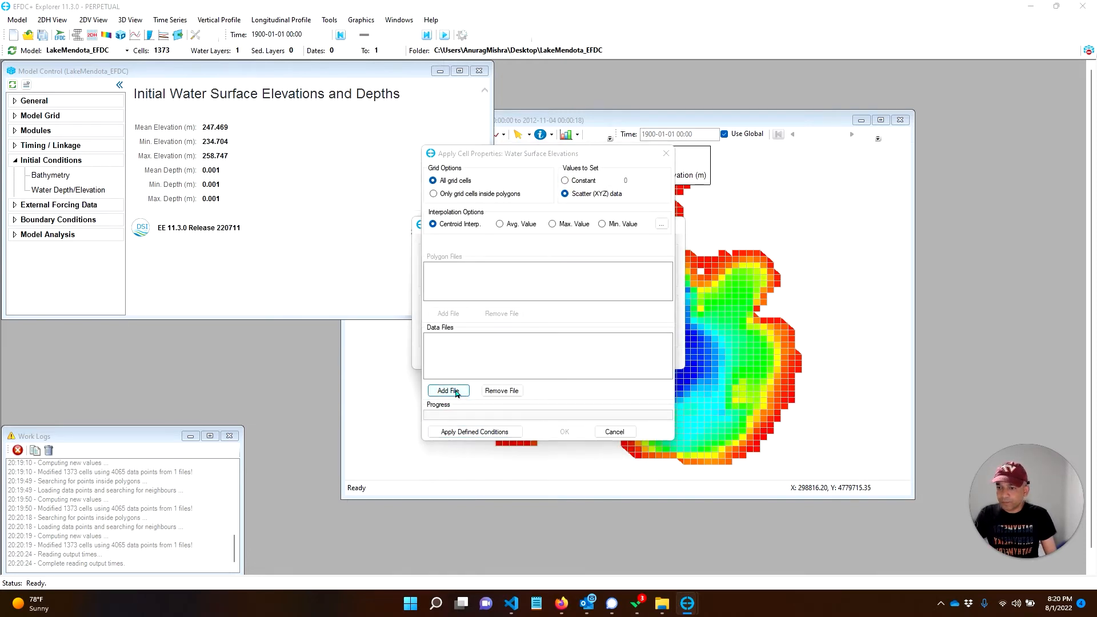
{"action": "double_click", "coordinate": [672, 279]}
{"action": "left_click", "coordinate": [459, 430]}
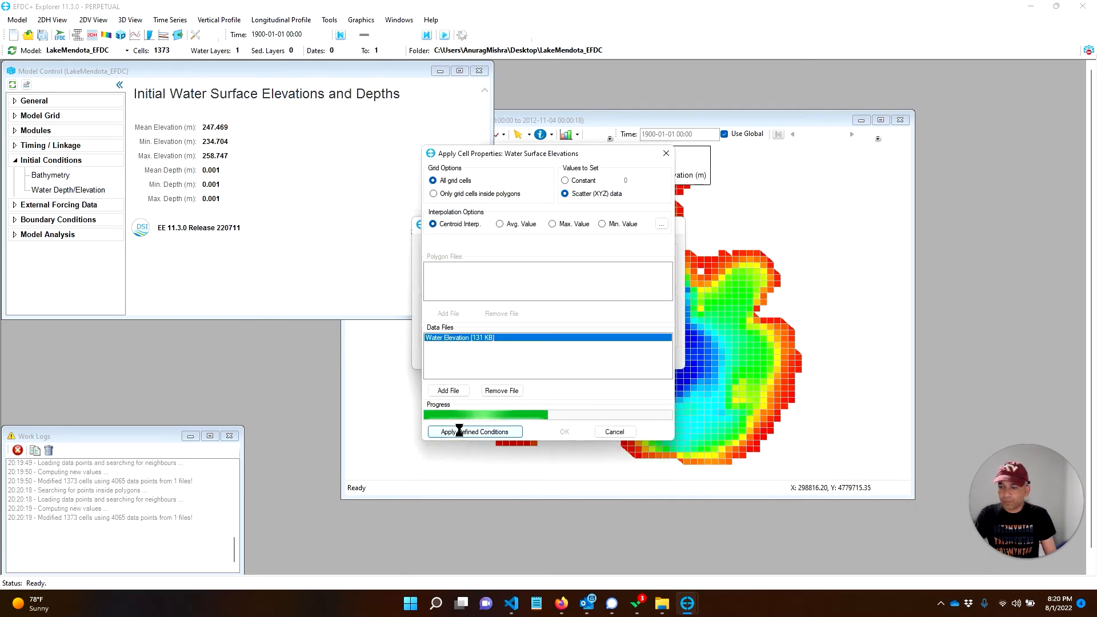
{"action": "left_click", "coordinate": [611, 337]}
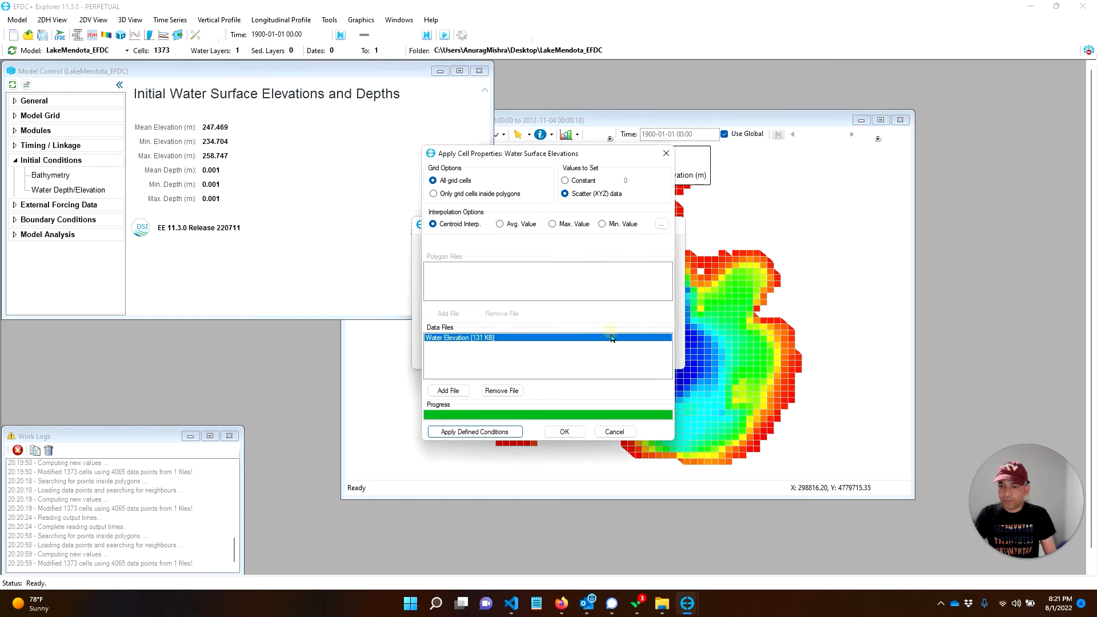
{"action": "left_click", "coordinate": [564, 432]}
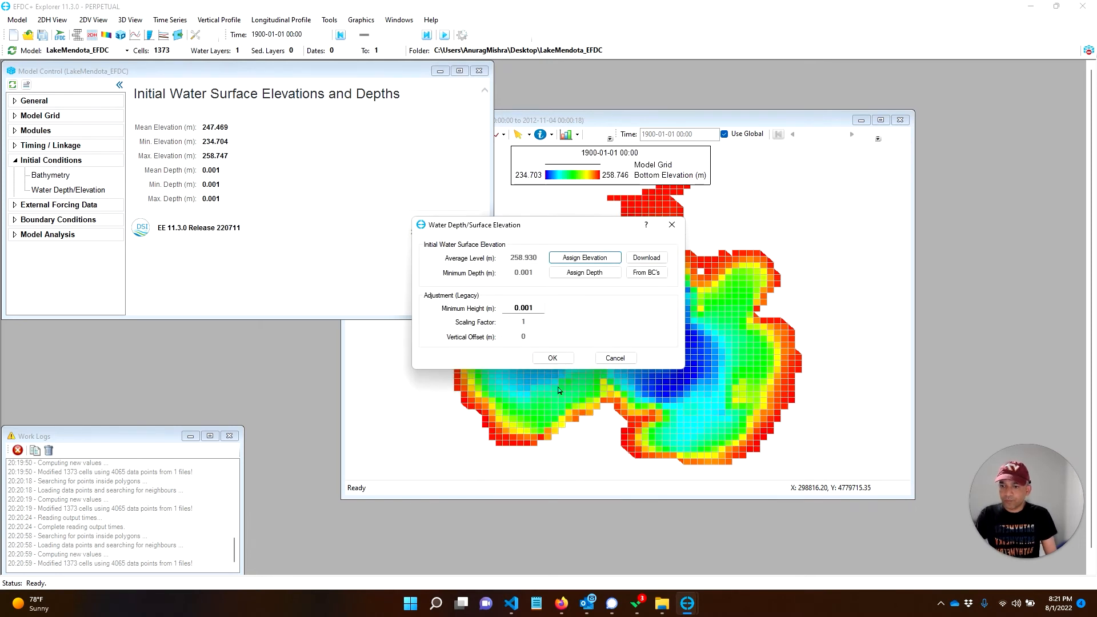
{"action": "left_click", "coordinate": [557, 358]}
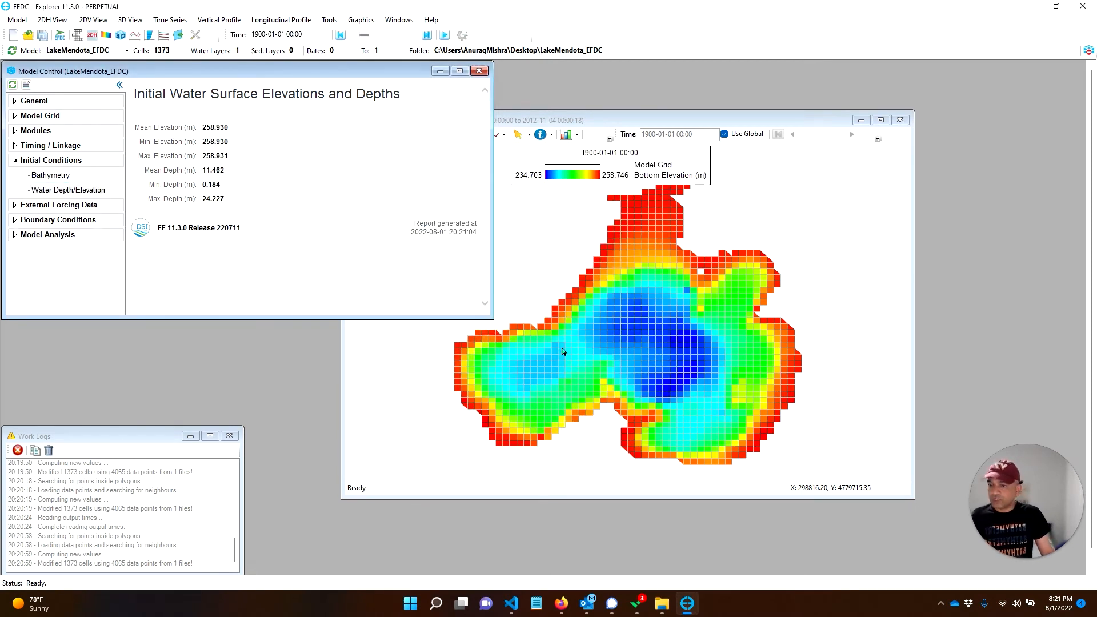
- Add a Water Elevation layer from the Water Level group to the 2DH view and switch its visibility off
{"action": "left_click_drag", "start_coordinate": [583, 125], "coordinate": [614, 116]}
{"action": "left_click", "coordinate": [439, 124]}
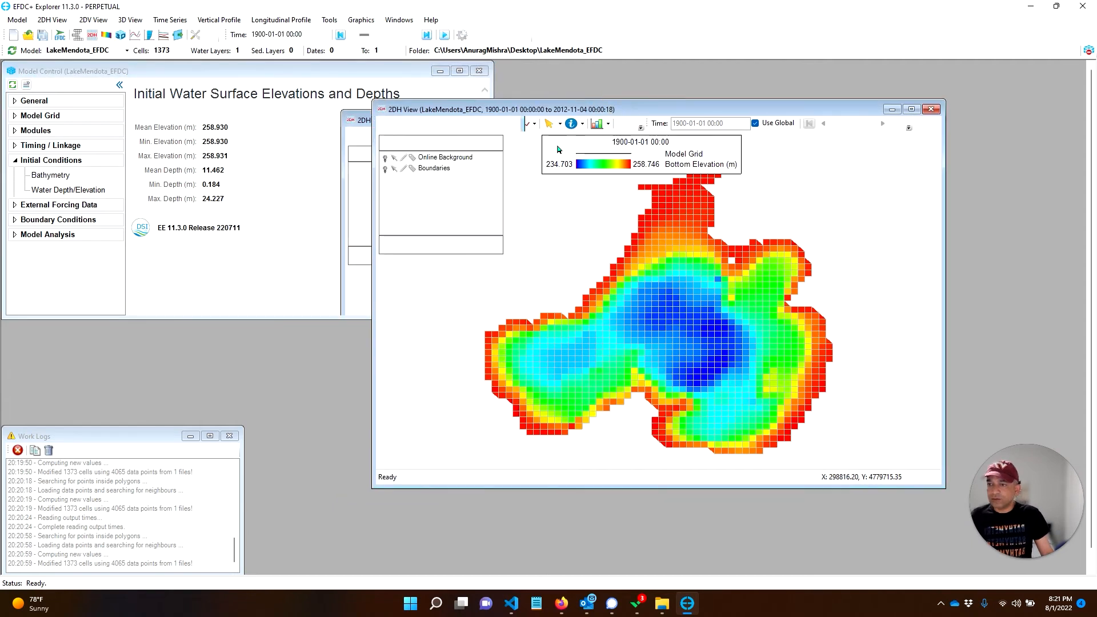
{"action": "left_click", "coordinate": [391, 247]}
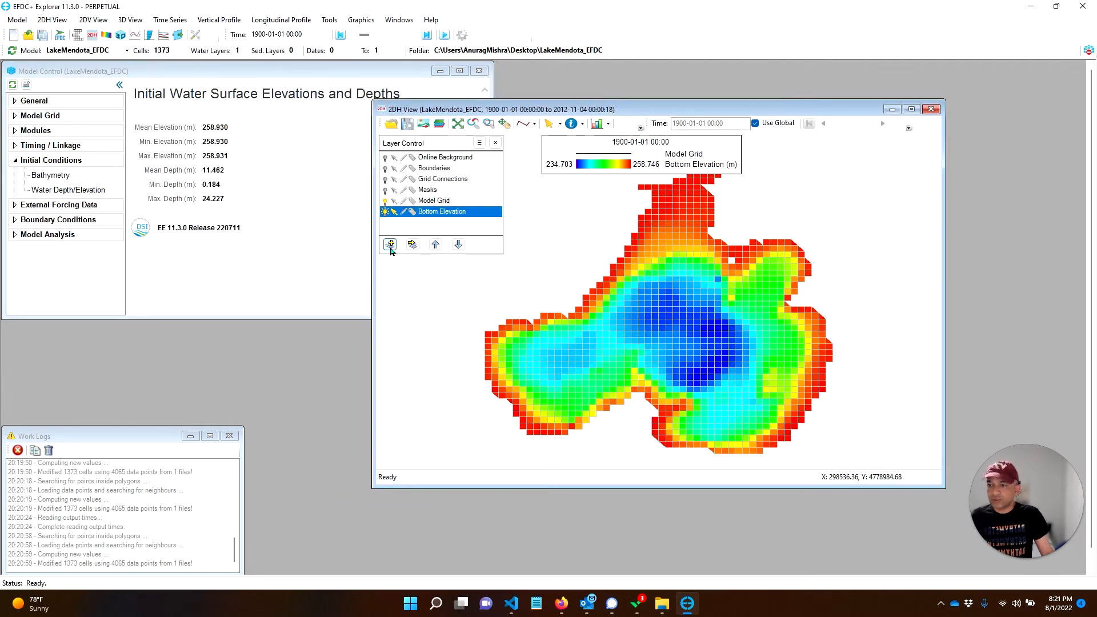
{"action": "left_click", "coordinate": [535, 288]}
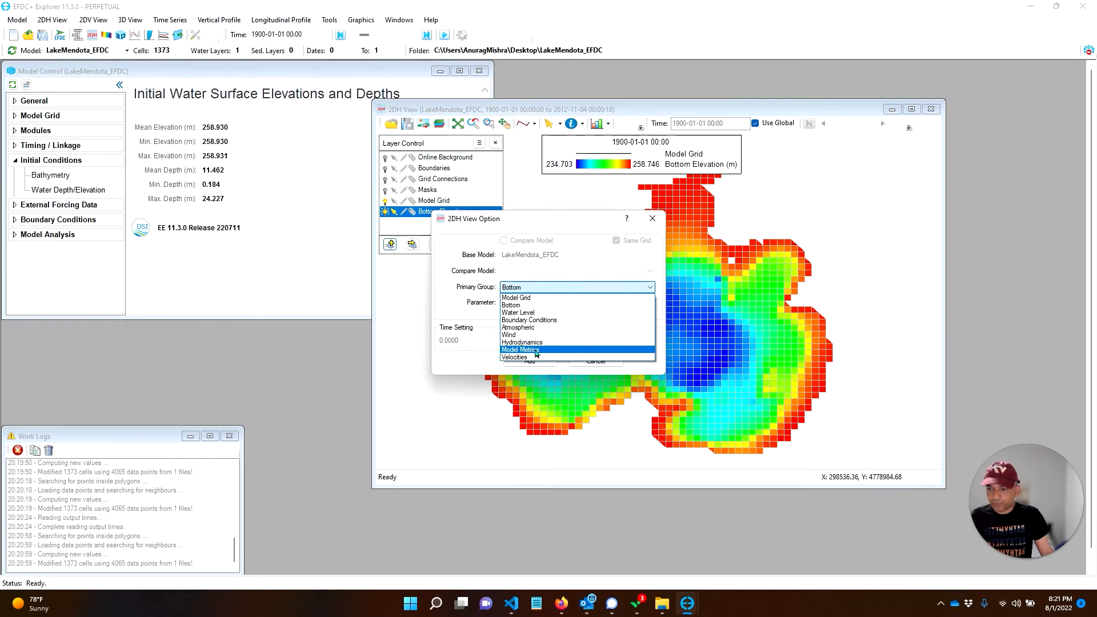
{"action": "left_click", "coordinate": [530, 313]}
{"action": "left_click", "coordinate": [530, 360]}
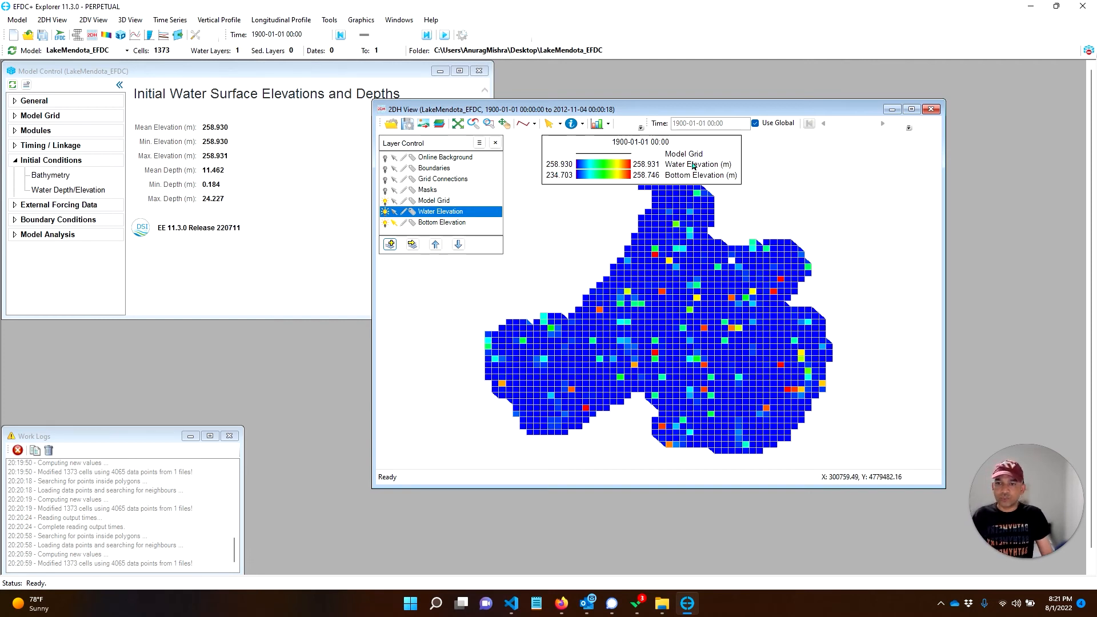
{"action": "left_click", "coordinate": [385, 212]}
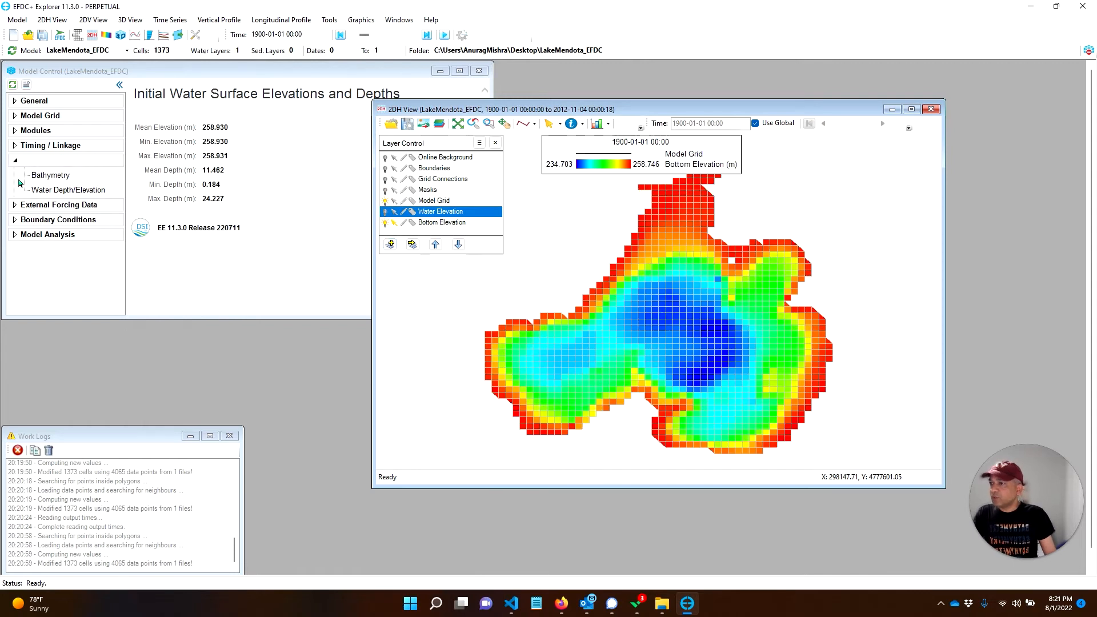
- Review the flow data series in the external forcing data, including the summaries for OBSERVED 05427850 and OBSERVED 05427948
{"action": "left_click", "coordinate": [16, 207]}
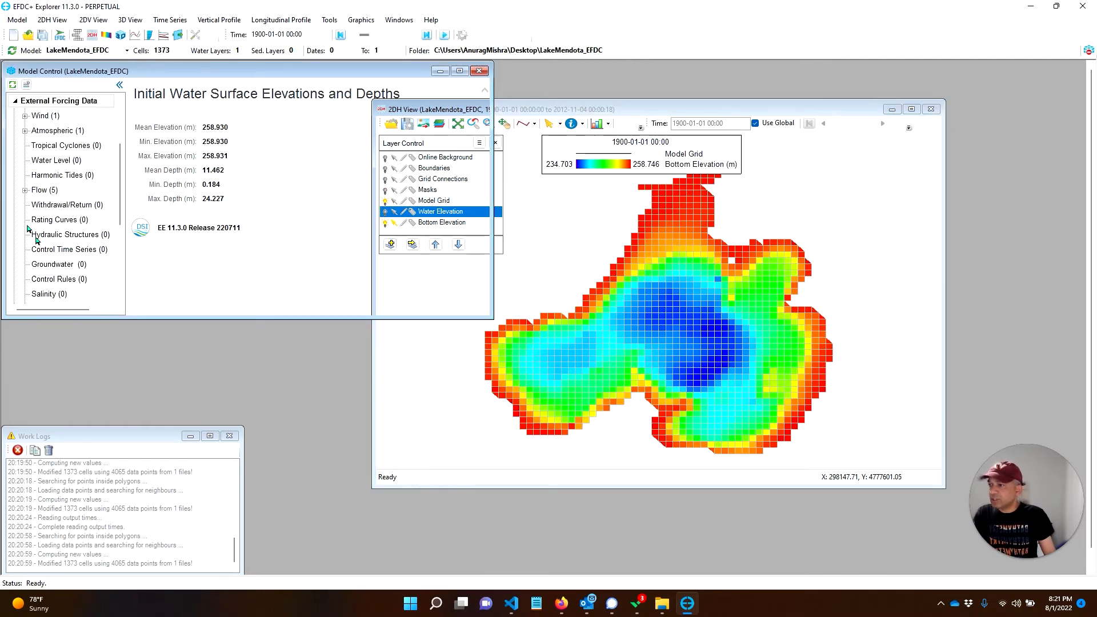
{"action": "left_click", "coordinate": [25, 189]}
{"action": "left_click", "coordinate": [45, 190]}
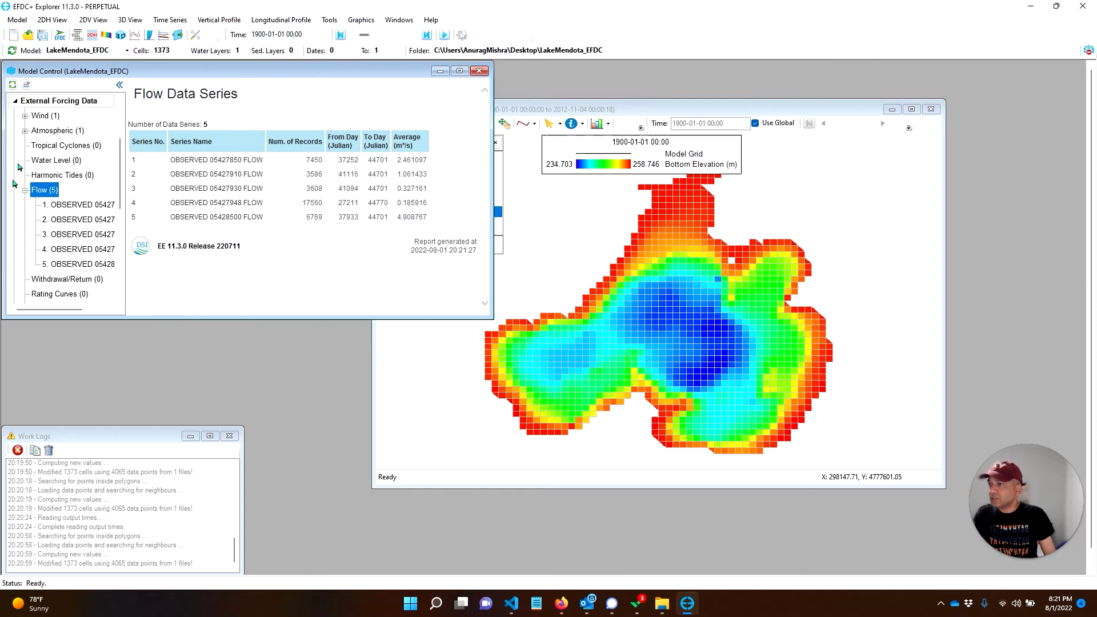
{"action": "left_click", "coordinate": [89, 209]}
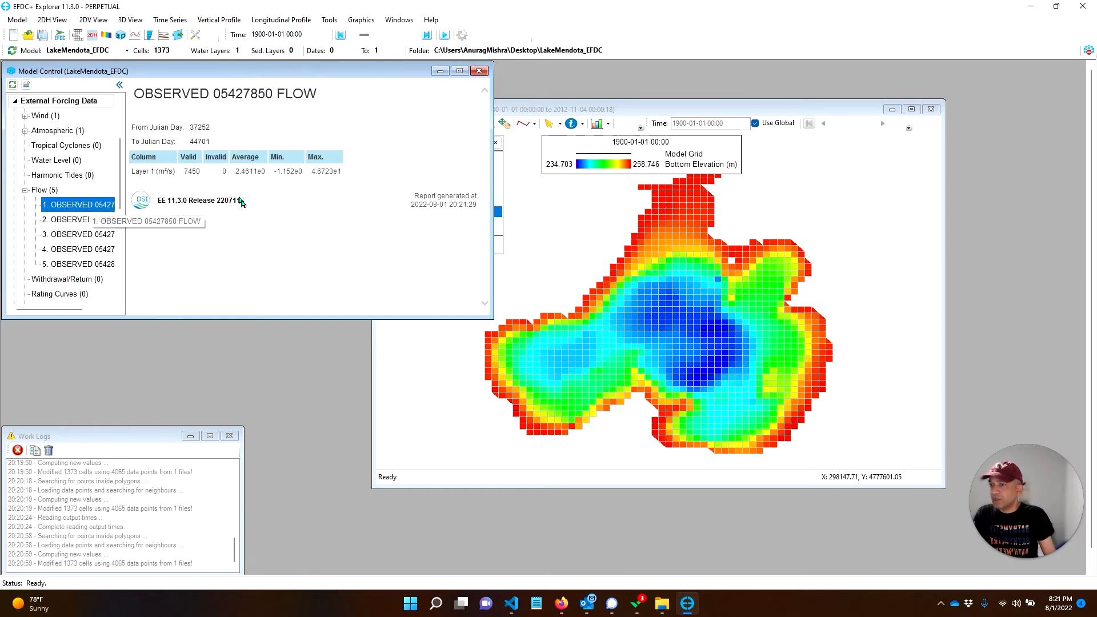
{"action": "left_click", "coordinate": [85, 223]}
{"action": "left_click", "coordinate": [87, 249]}
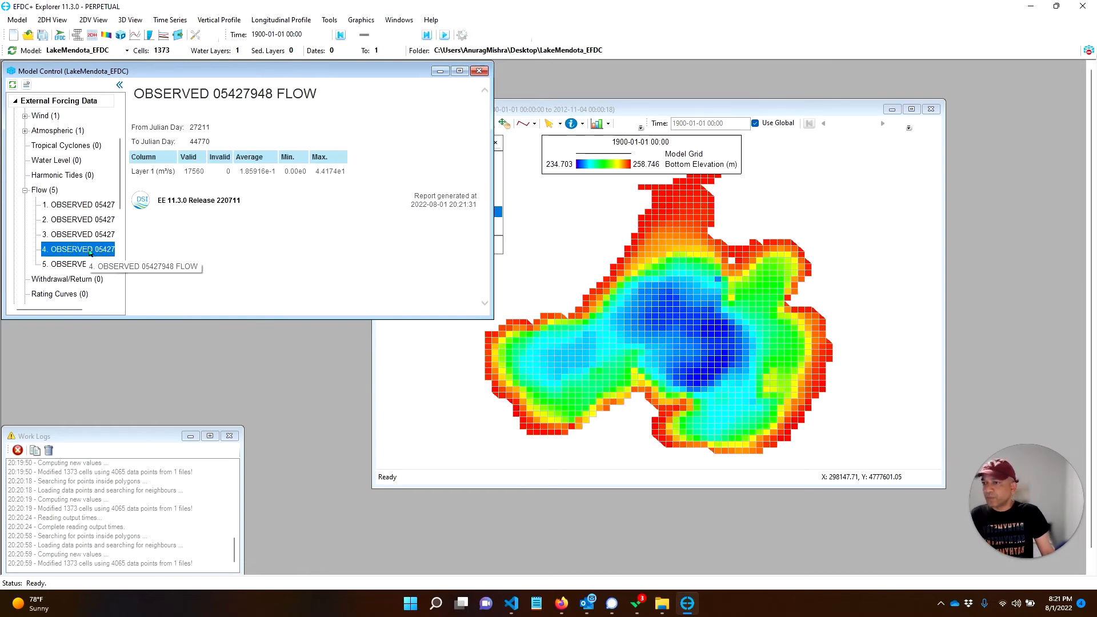
- Show the Boundaries layer in the 2DH view and enable editing on it
{"action": "left_click", "coordinate": [586, 112]}
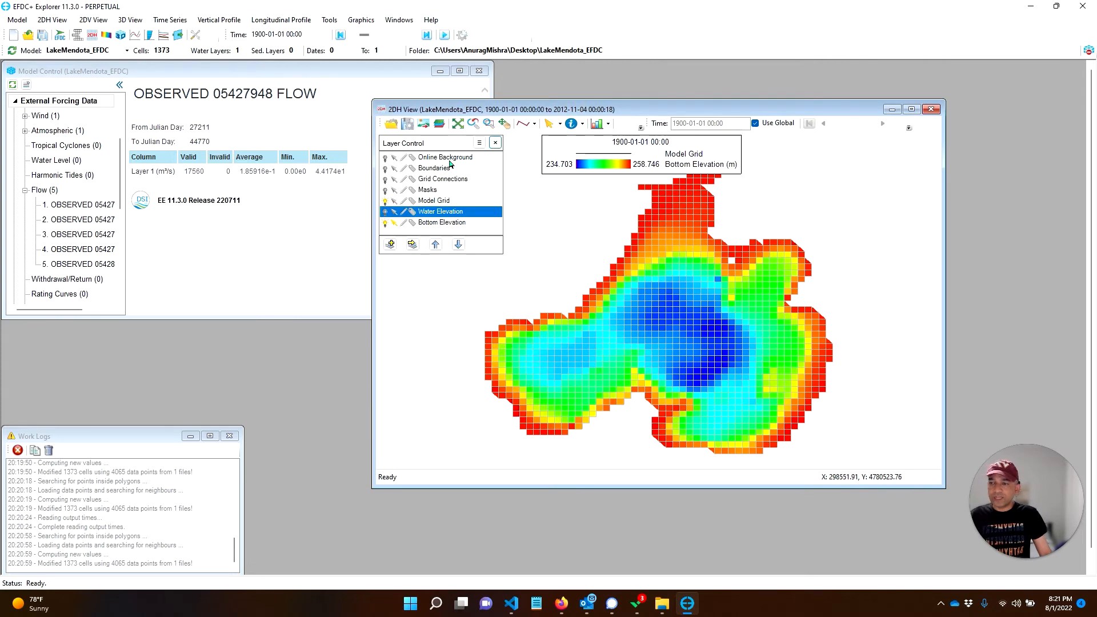
{"action": "left_click", "coordinate": [386, 170]}
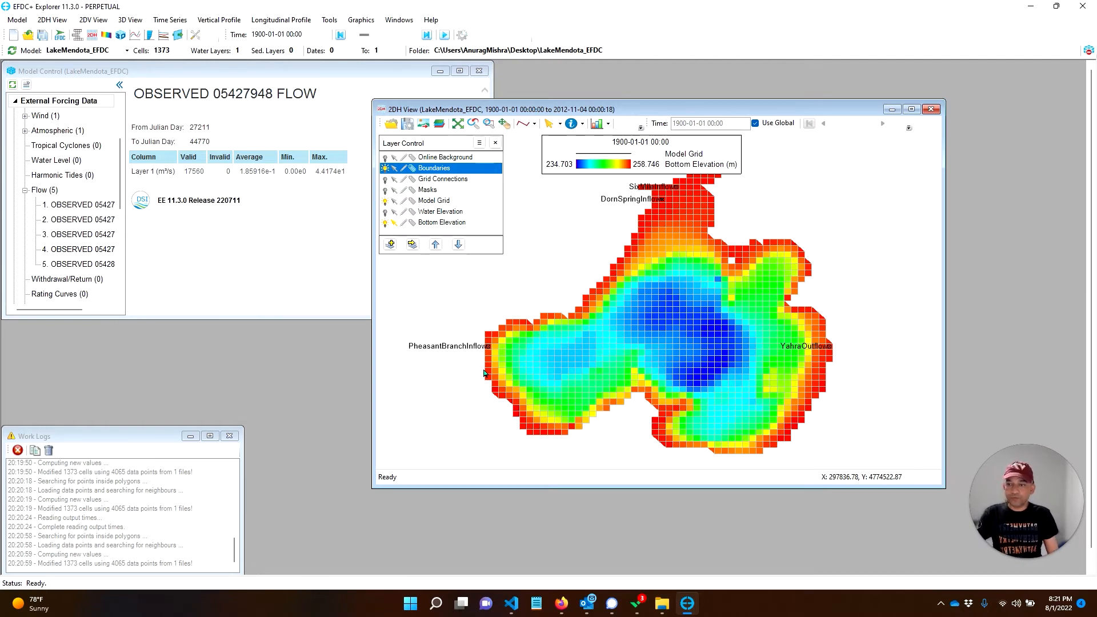
{"action": "left_click", "coordinate": [405, 168]}
- Multiply the Layer 1 flows of the OBSERVED 05428500 FLOW series assigned to the YahraOutflow boundary group by -1
{"action": "right_click", "coordinate": [829, 350]}
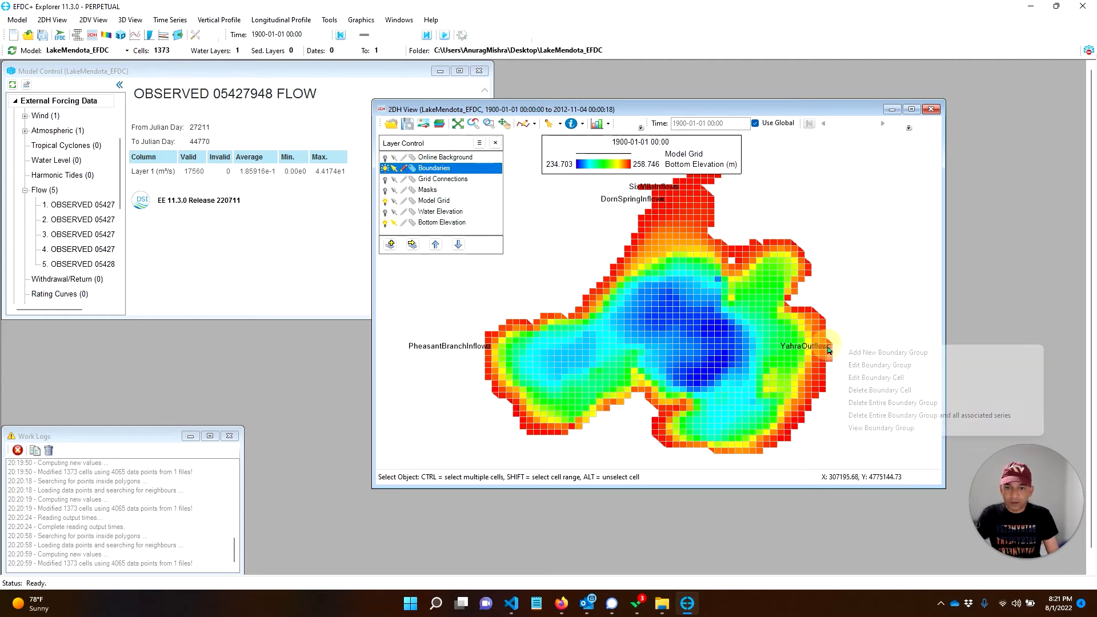
{"action": "left_click", "coordinate": [870, 368]}
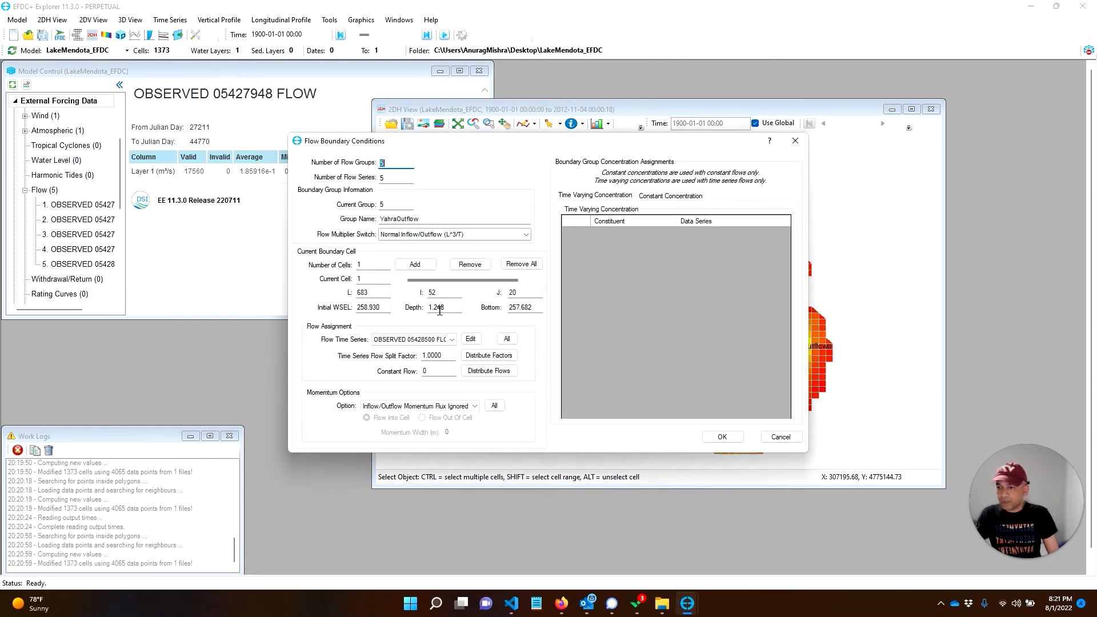
{"action": "left_click", "coordinate": [471, 340]}
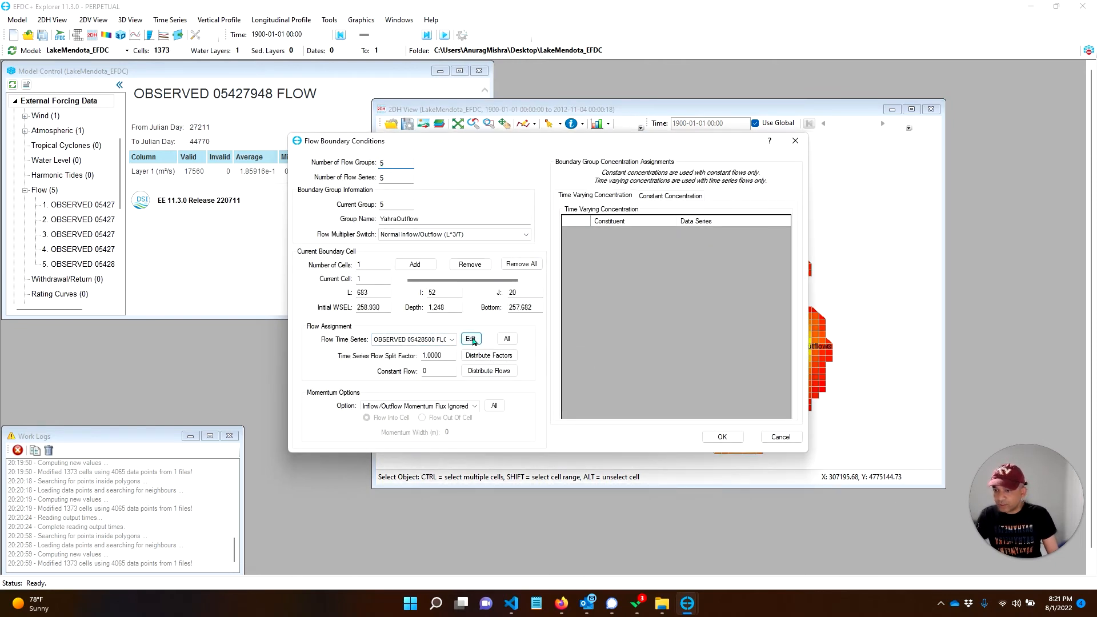
{"action": "left_click", "coordinate": [450, 260]}
{"action": "left_click", "coordinate": [428, 224]}
{"action": "type", "text": "-1"}
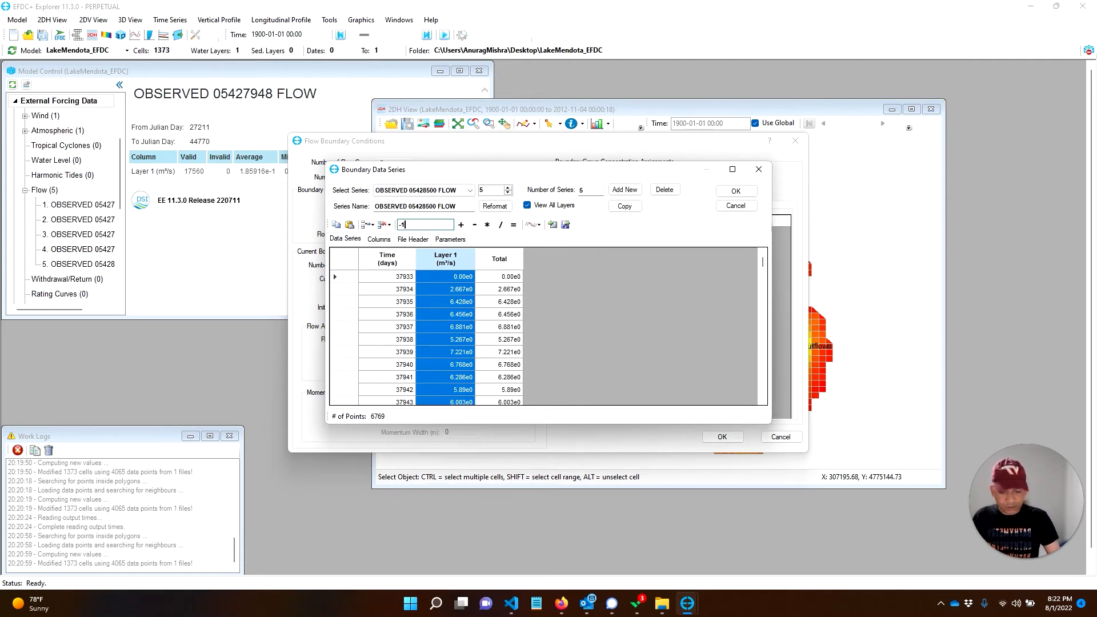
{"action": "left_click", "coordinate": [487, 225]}
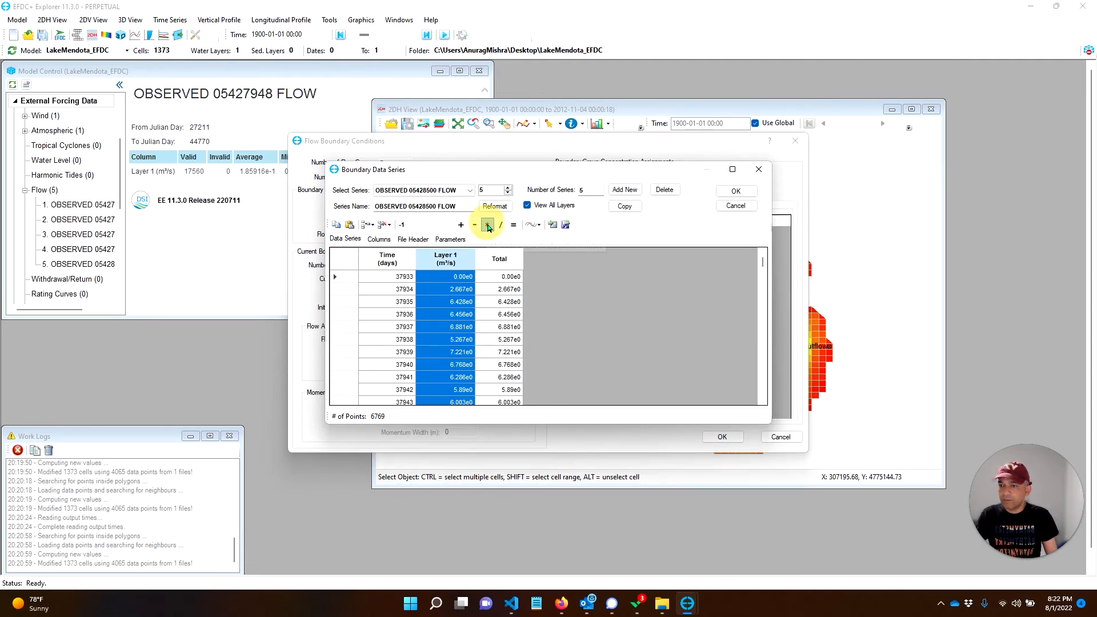
{"action": "left_click", "coordinate": [731, 194]}
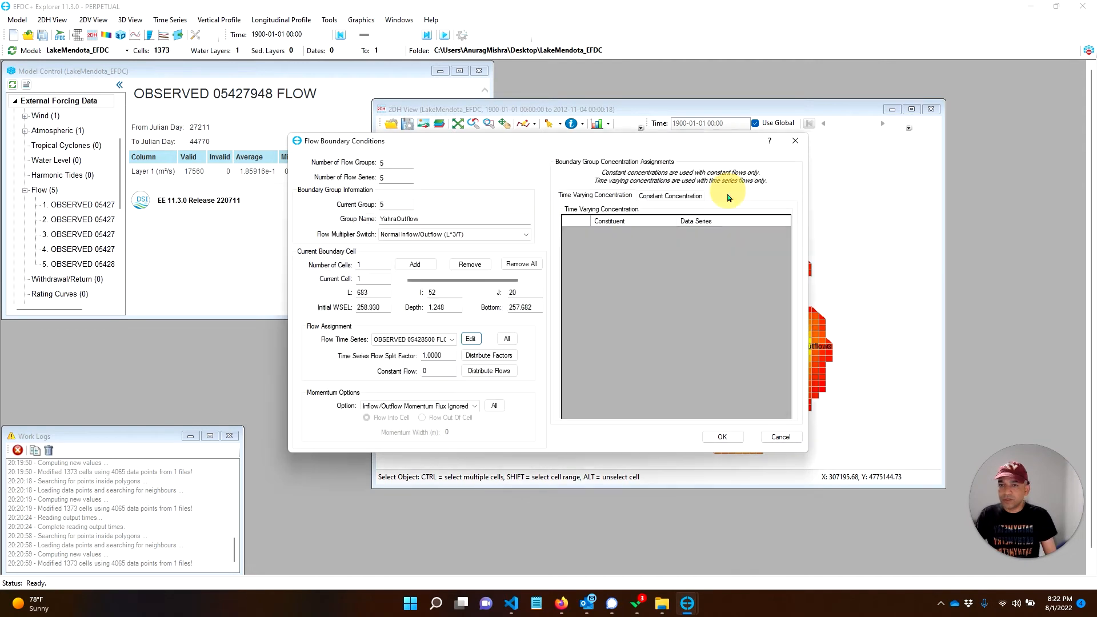
{"action": "left_click", "coordinate": [723, 438]}
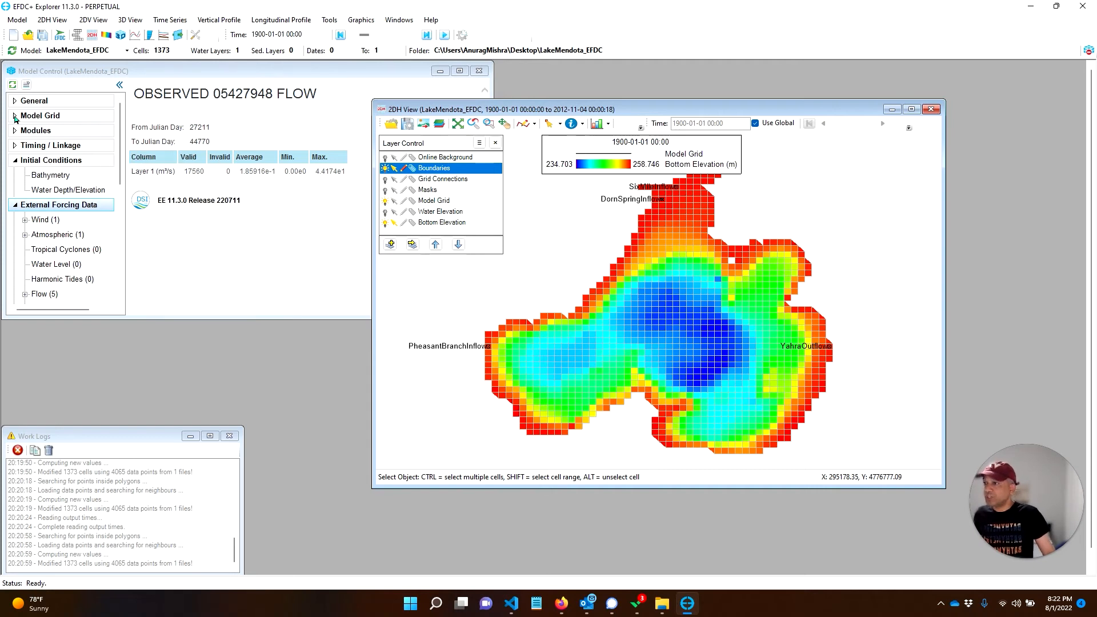
- Set the simulation's time of start to 41120 days and the number of reference periods to 5
{"action": "left_click", "coordinate": [14, 147]}
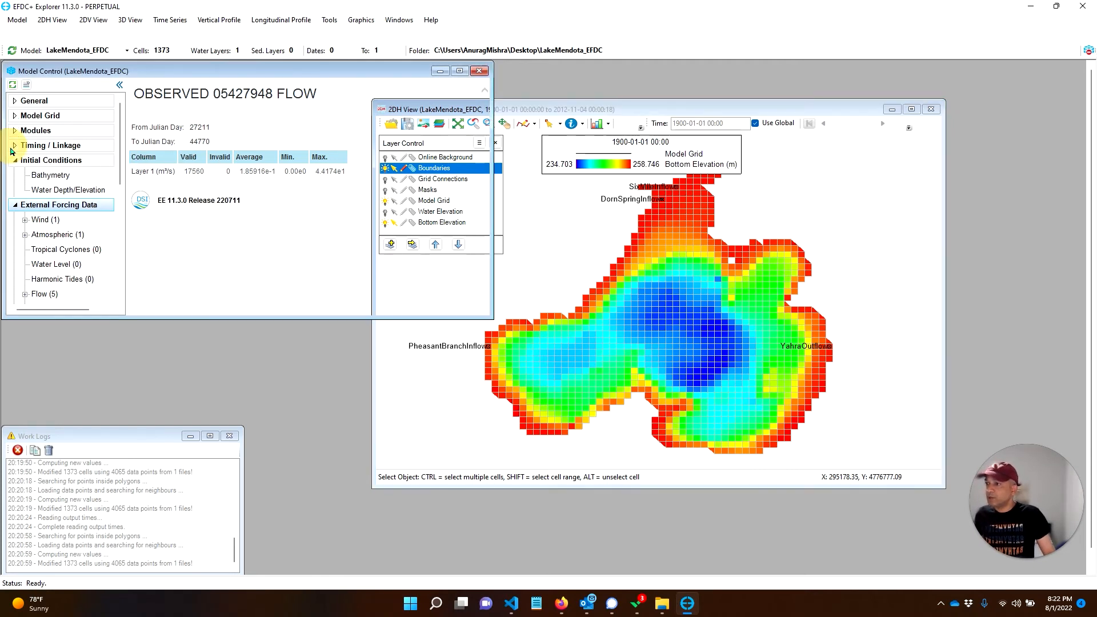
{"action": "left_click", "coordinate": [45, 163]}
{"action": "double_click", "coordinate": [46, 164]}
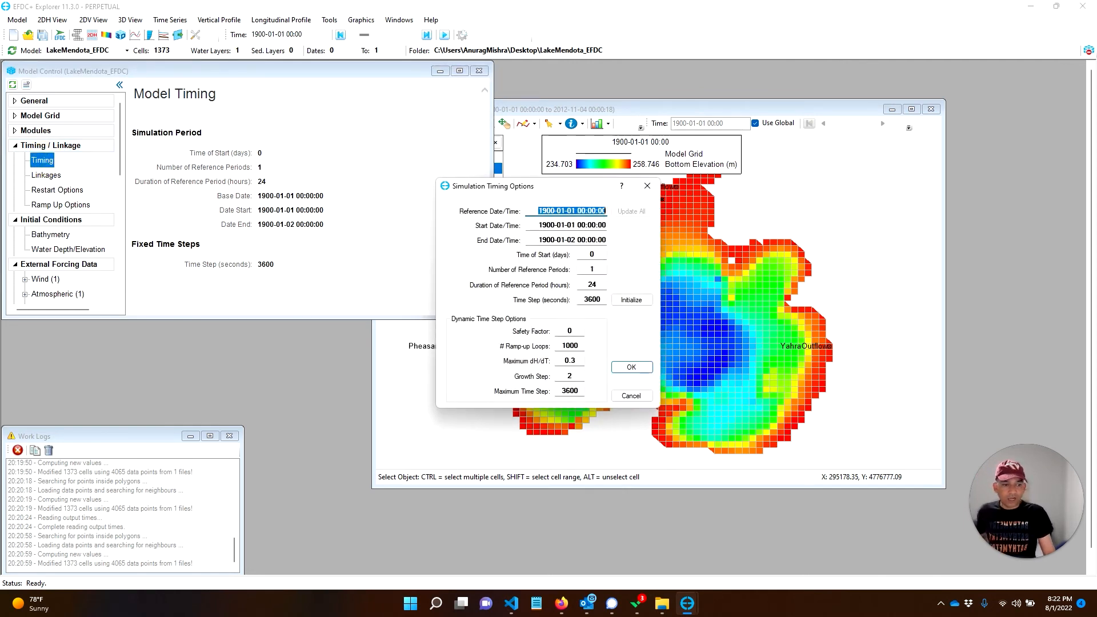
{"action": "key", "text": "alt+Tab"}
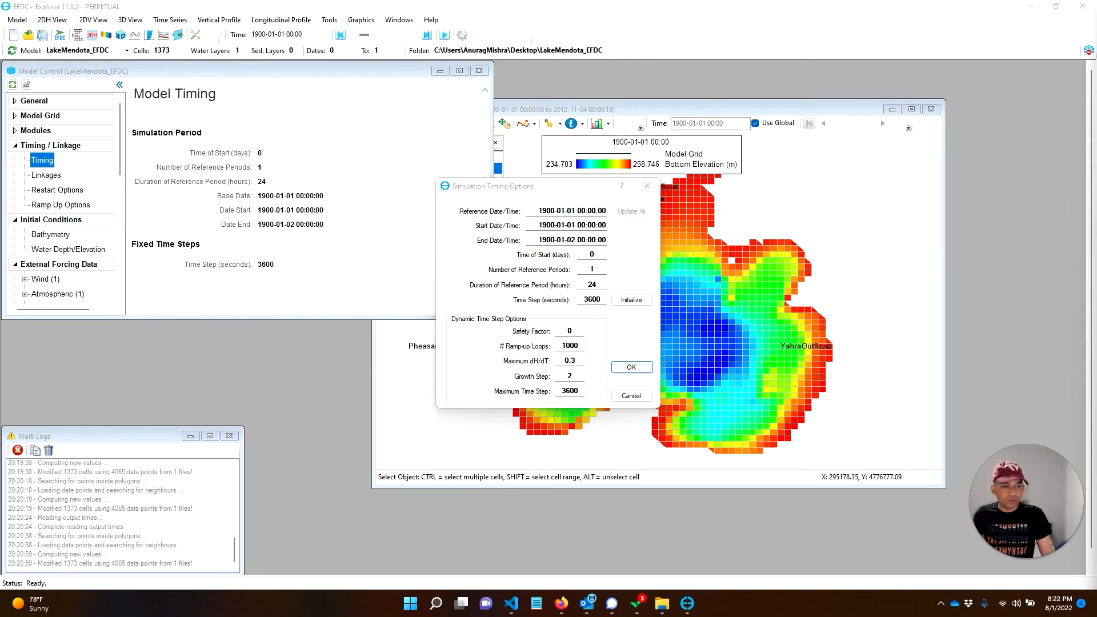
{"action": "left_click", "coordinate": [597, 254]}
{"action": "type", "text": "411"}
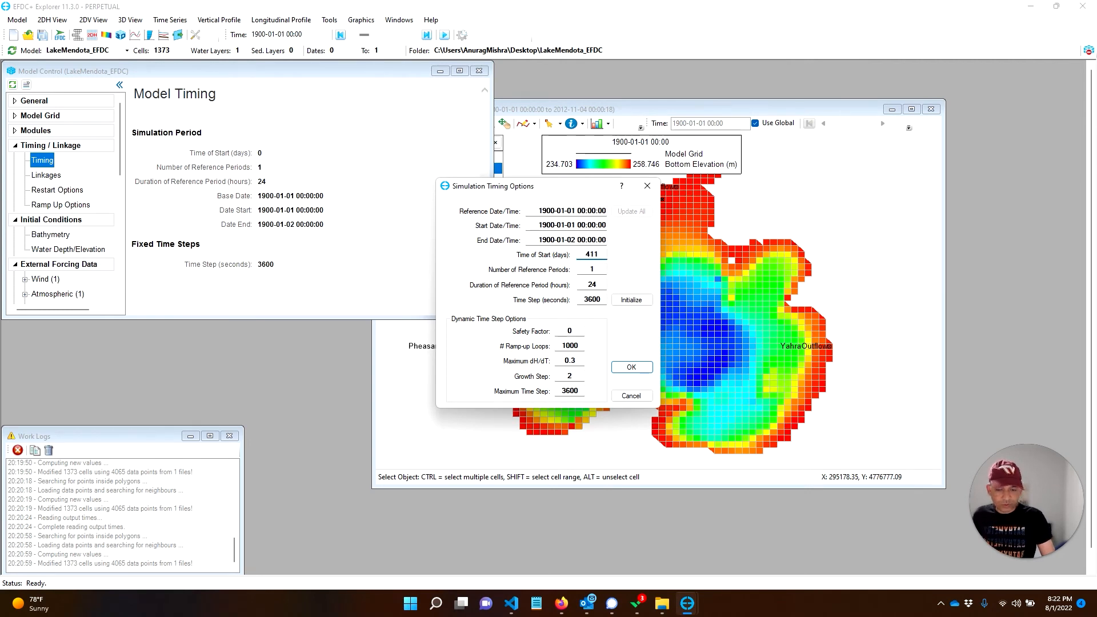
{"action": "type", "text": "20"}
{"action": "left_click", "coordinate": [599, 273]}
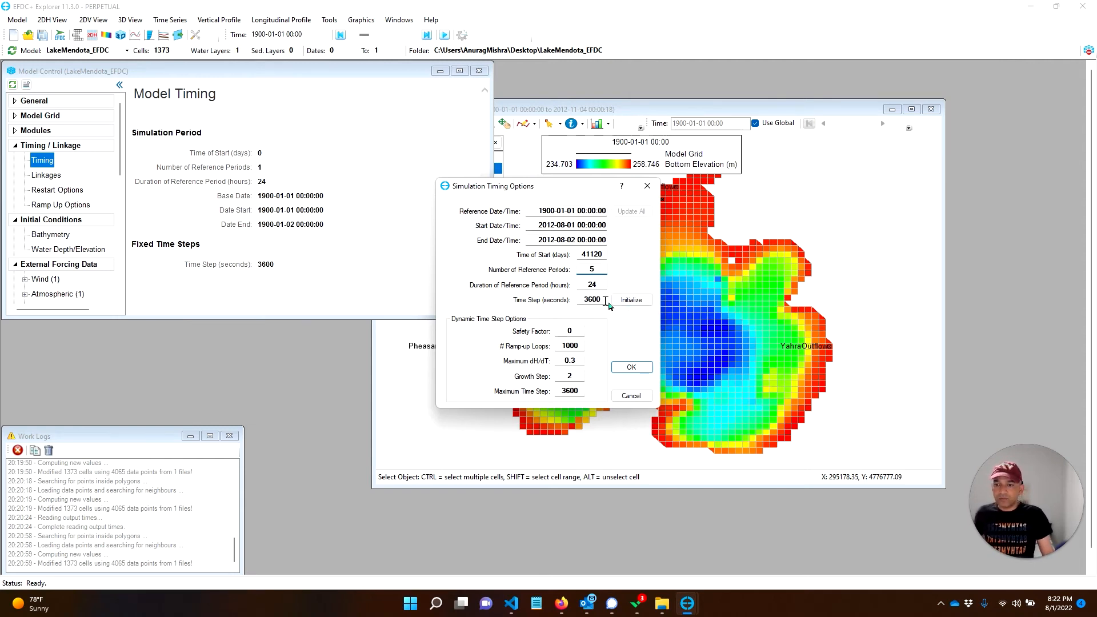
- Set the time step to 0.1 seconds, the safety factor to 0.3 and the maximum time step to 30 in the simulation timing options
{"action": "key", "text": "Tab"}
{"action": "type", "text": "0.1"}
{"action": "key", "text": "Tab"}
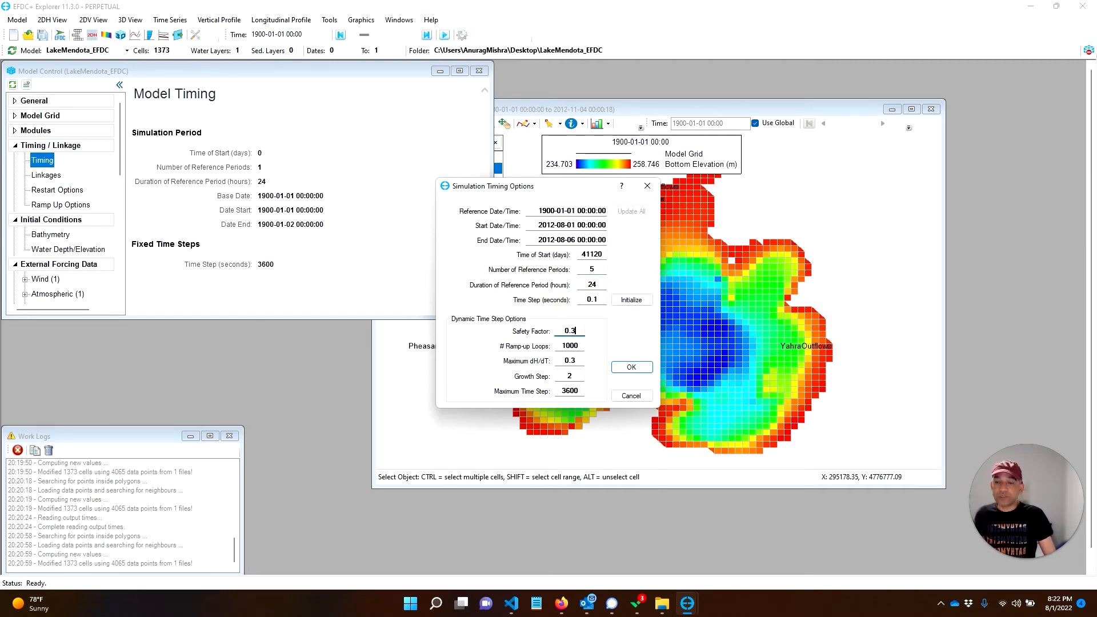
{"action": "left_click_drag", "start_coordinate": [582, 393], "coordinate": [561, 391]}
{"action": "type", "text": "30"}
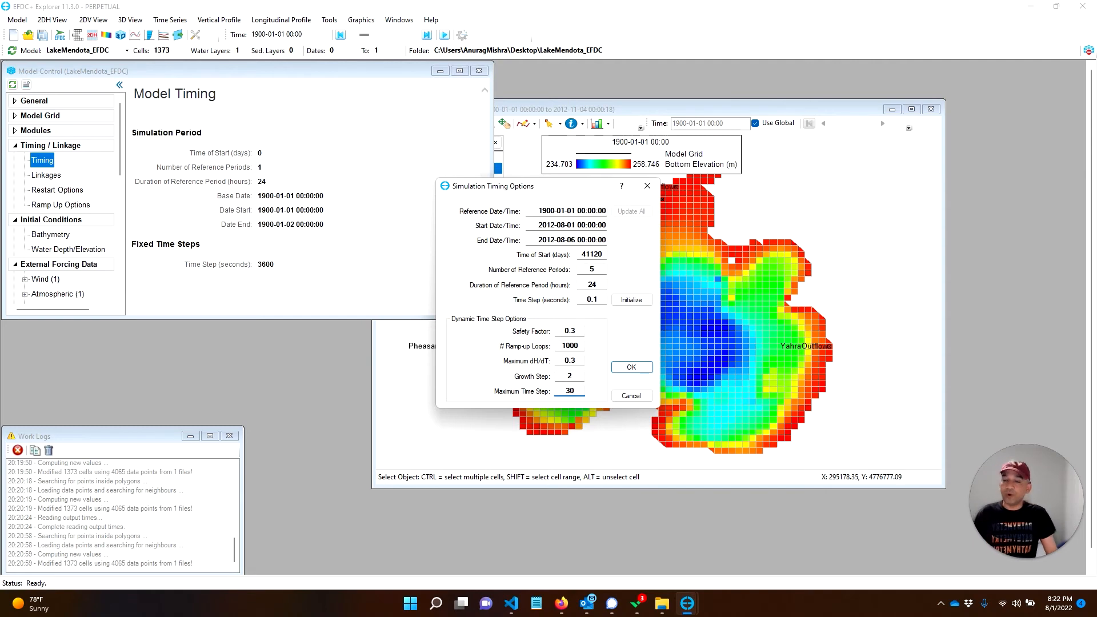
{"action": "left_click", "coordinate": [626, 373]}
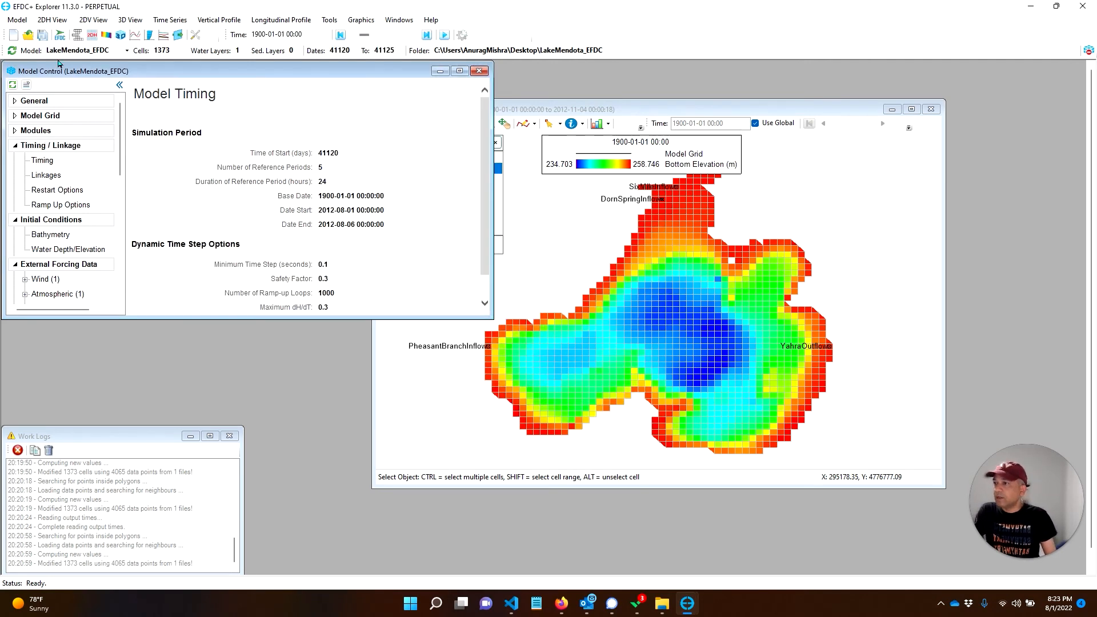
- Save the model with a full write to the LakeMendota_EFDC folder and run EFDC+ with overwriting of existing model outputs enabled
{"action": "left_click", "coordinate": [43, 38]}
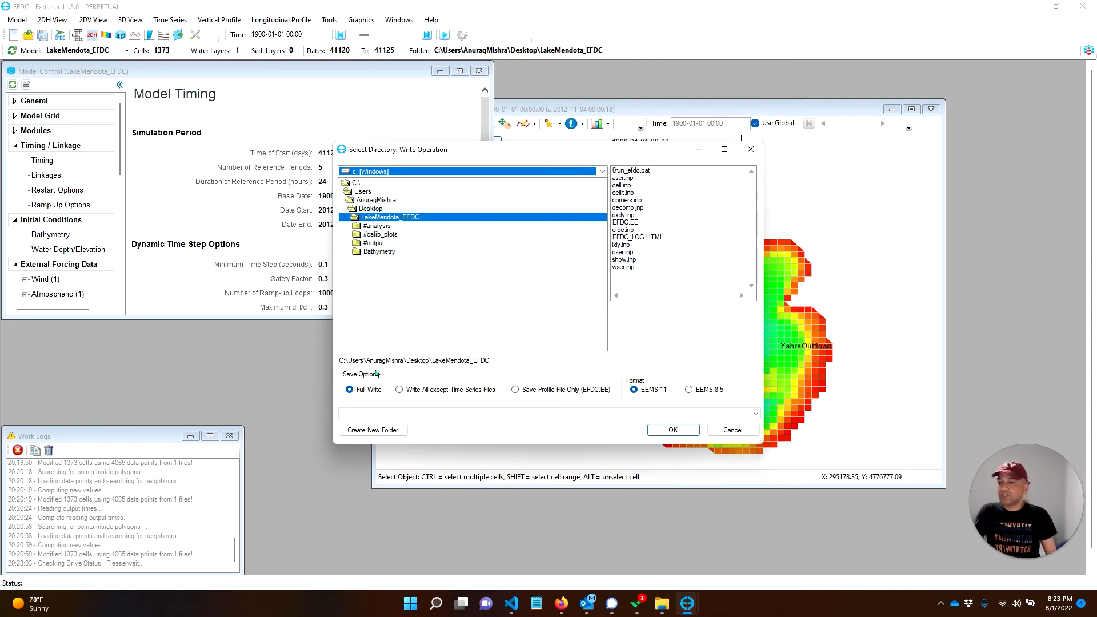
{"action": "left_click", "coordinate": [665, 431]}
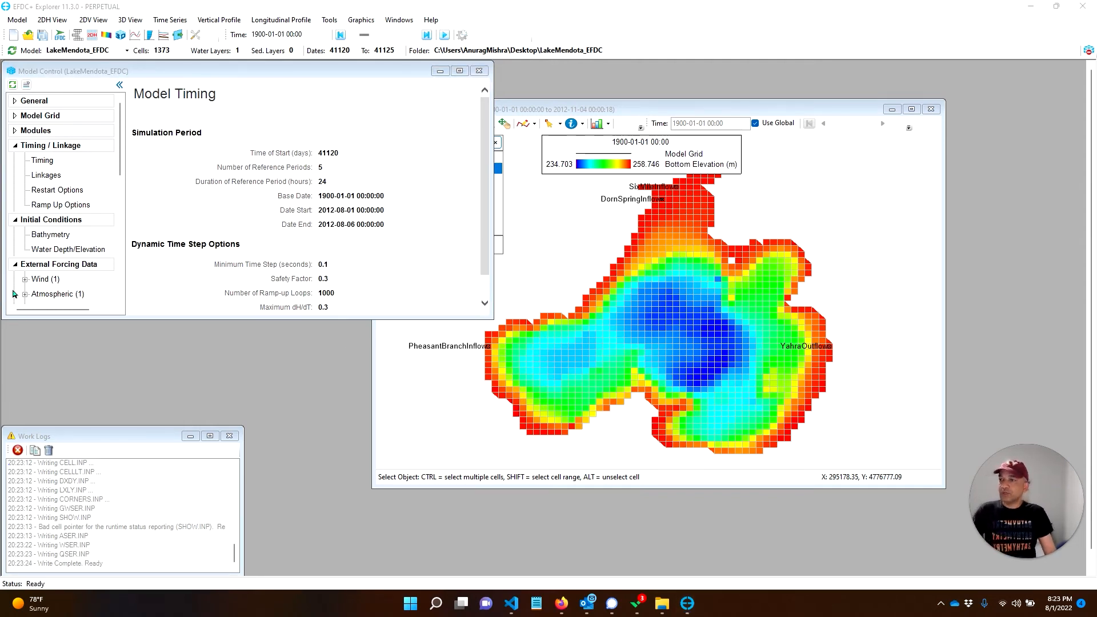
{"action": "left_click", "coordinate": [61, 36]}
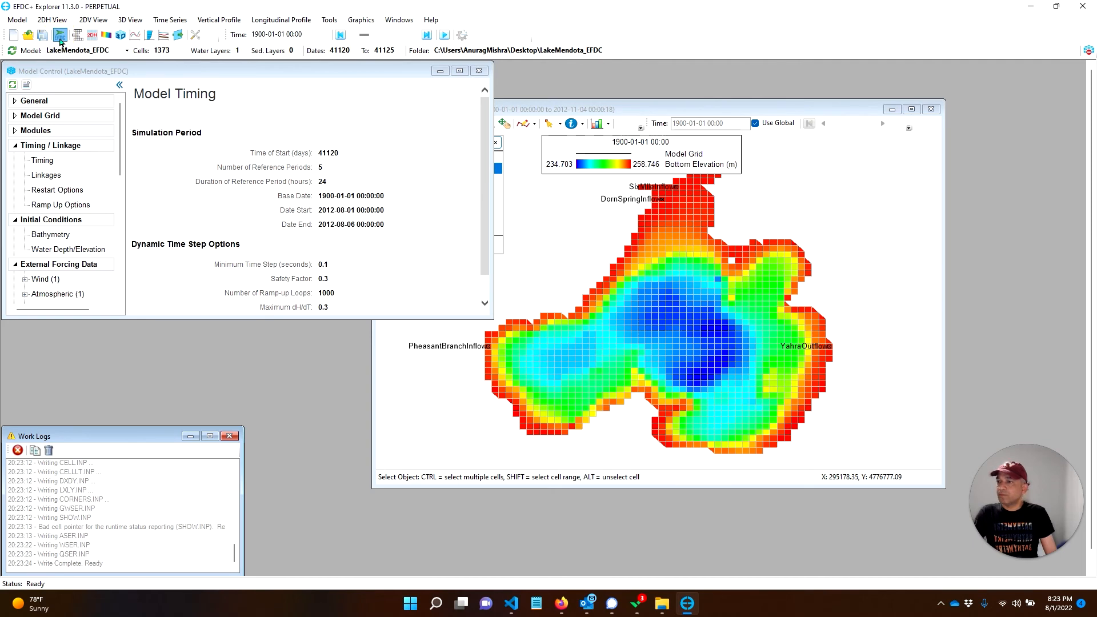
{"action": "left_click", "coordinate": [60, 37]}
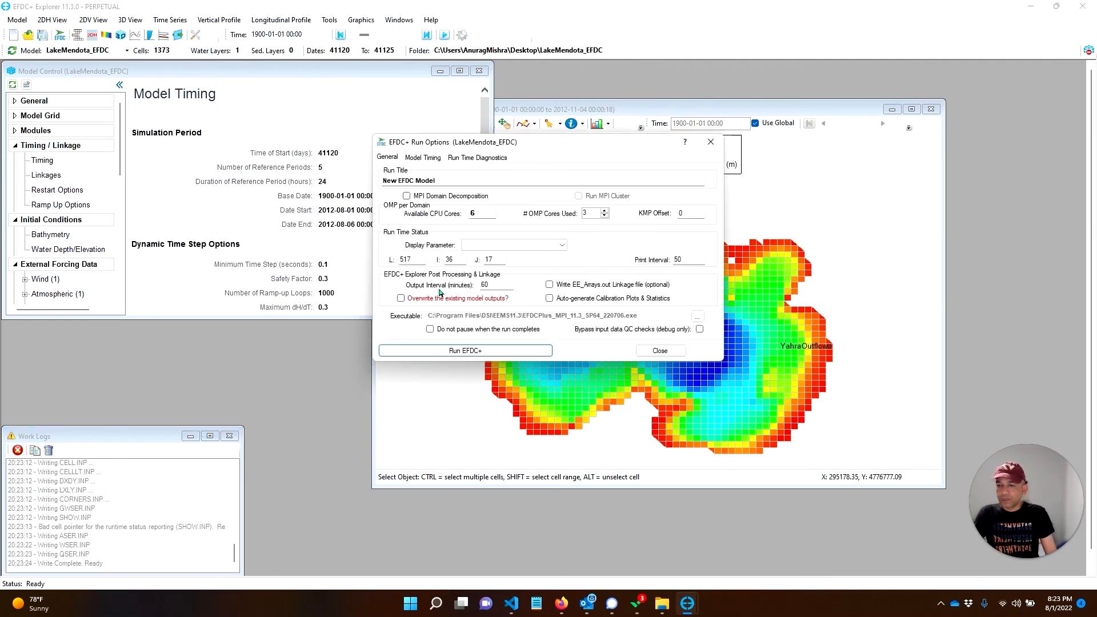
{"action": "left_click", "coordinate": [401, 298]}
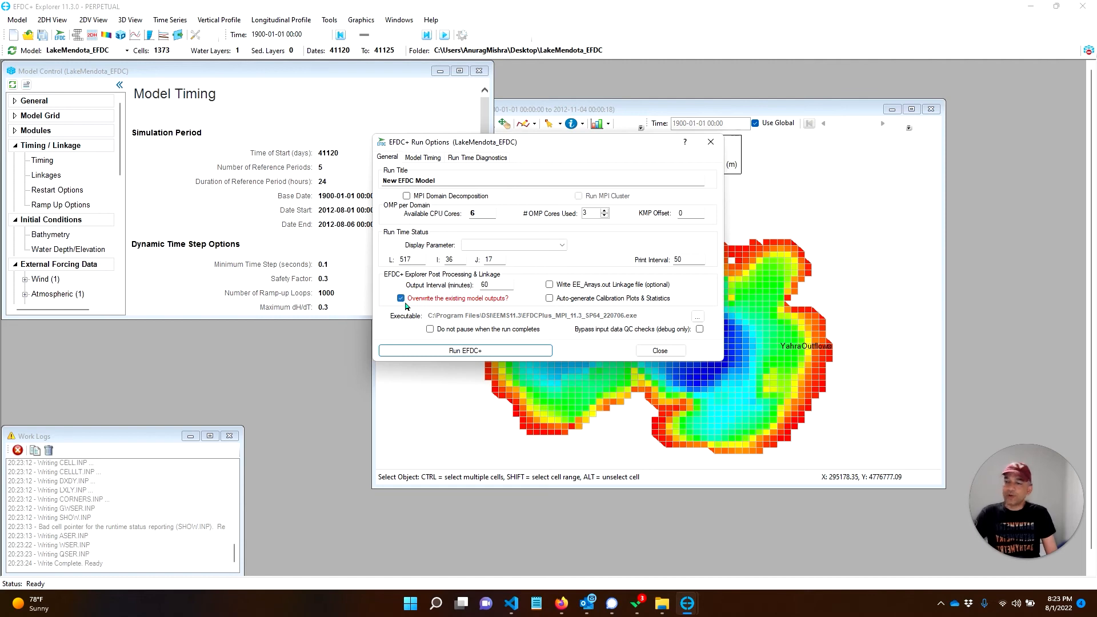
{"action": "left_click", "coordinate": [482, 354]}
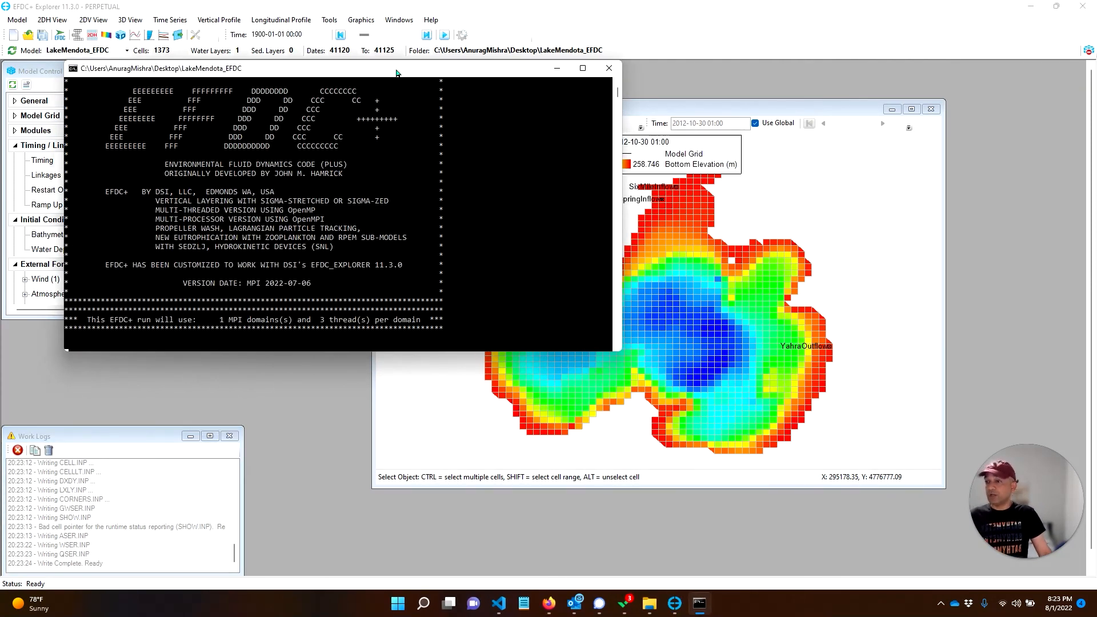
- Dismiss the completed EFDC+ run console and refresh the model output
{"action": "left_click_drag", "start_coordinate": [395, 68], "coordinate": [490, 64]}
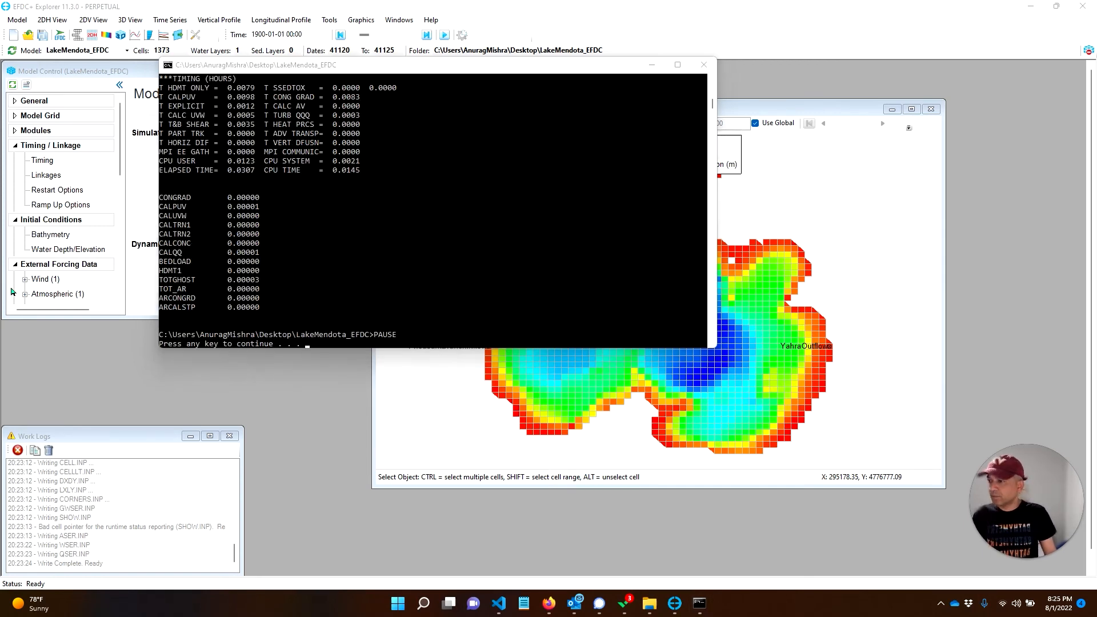
{"action": "left_click", "coordinate": [343, 69]}
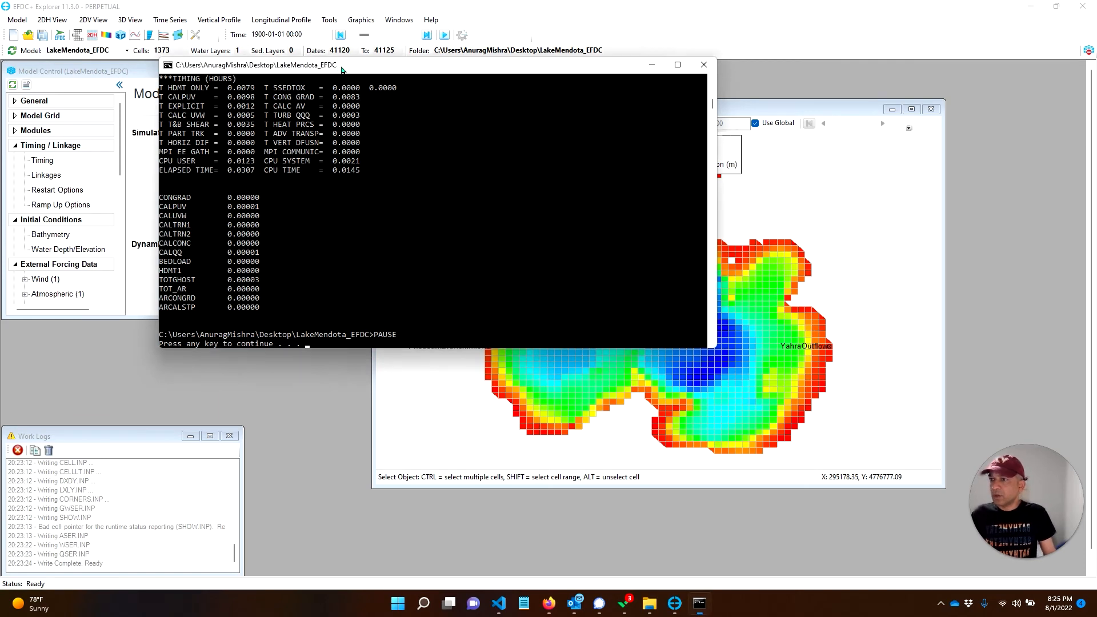
{"action": "left_click_drag", "start_coordinate": [343, 69], "coordinate": [368, 71]}
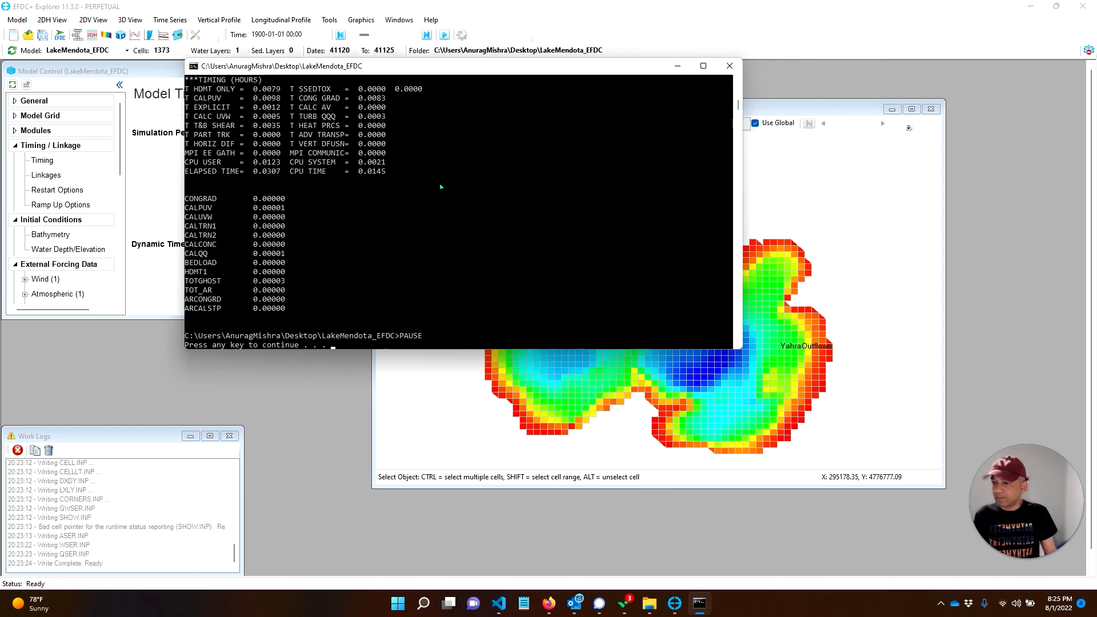
{"action": "key", "text": "Return"}
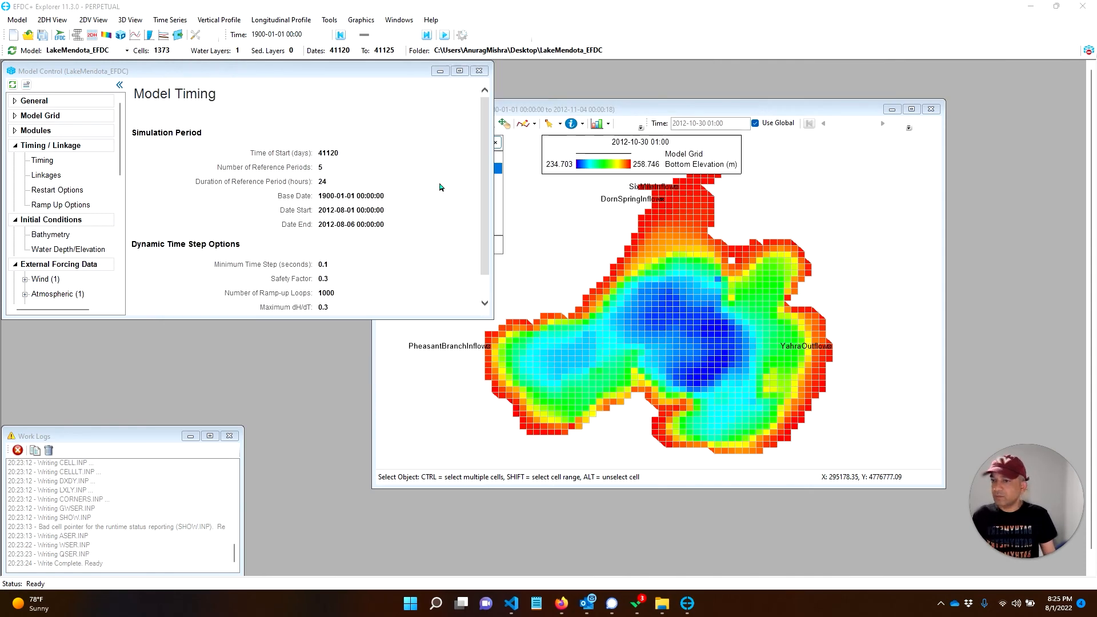
{"action": "left_click", "coordinate": [541, 110]}
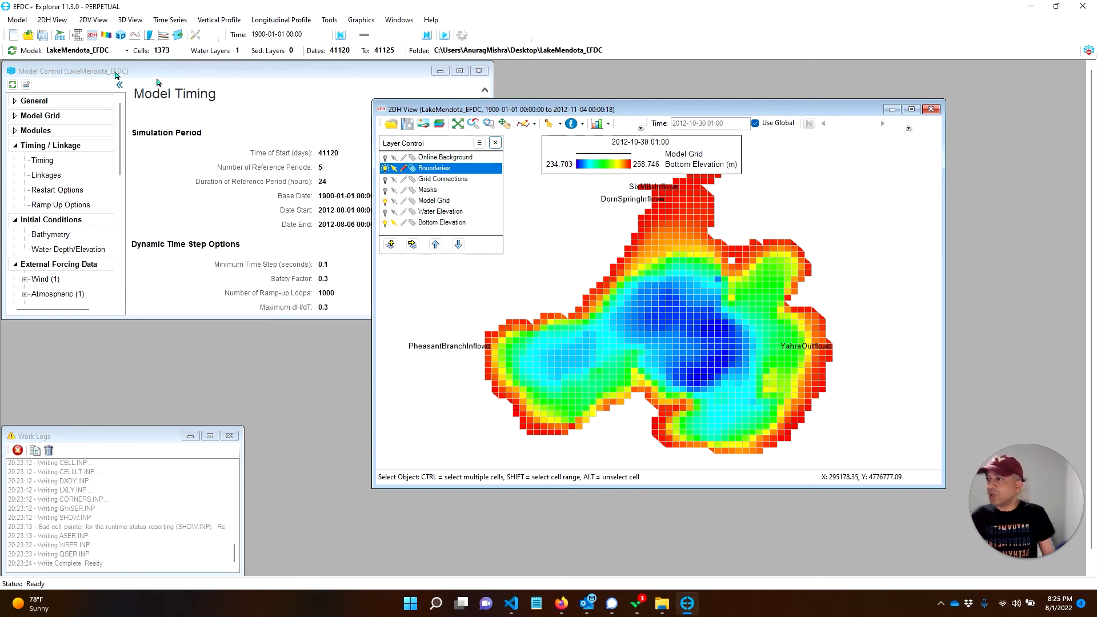
{"action": "left_click", "coordinate": [11, 51]}
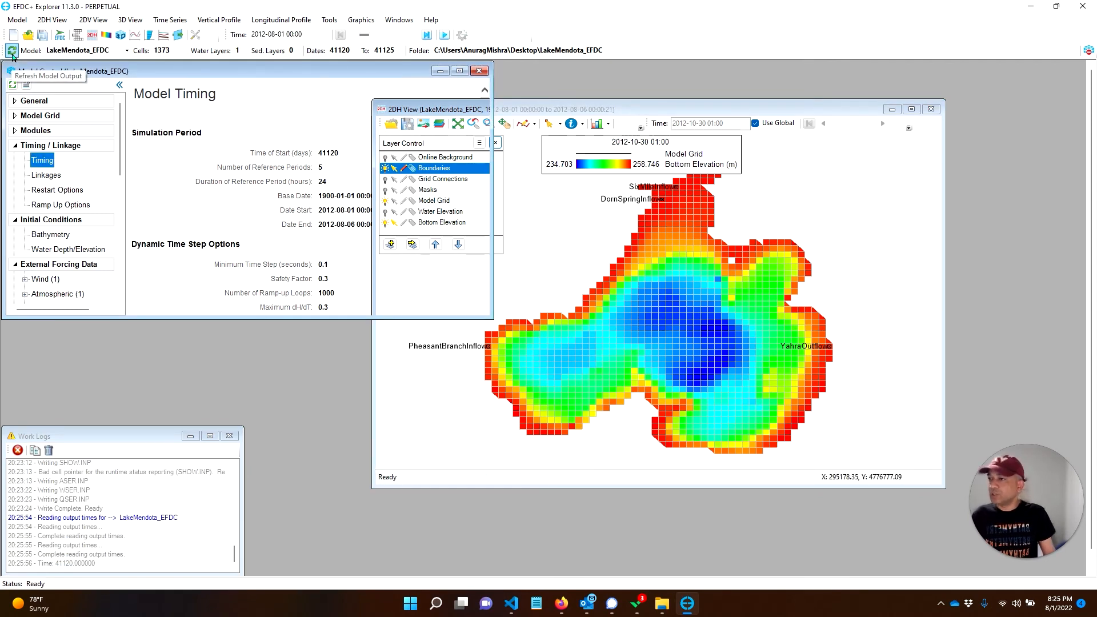
- Hide the Bottom Elevation layer in the 2DH view and add a Velocity Vector layer from the Velocities group
{"action": "left_click", "coordinate": [762, 114]}
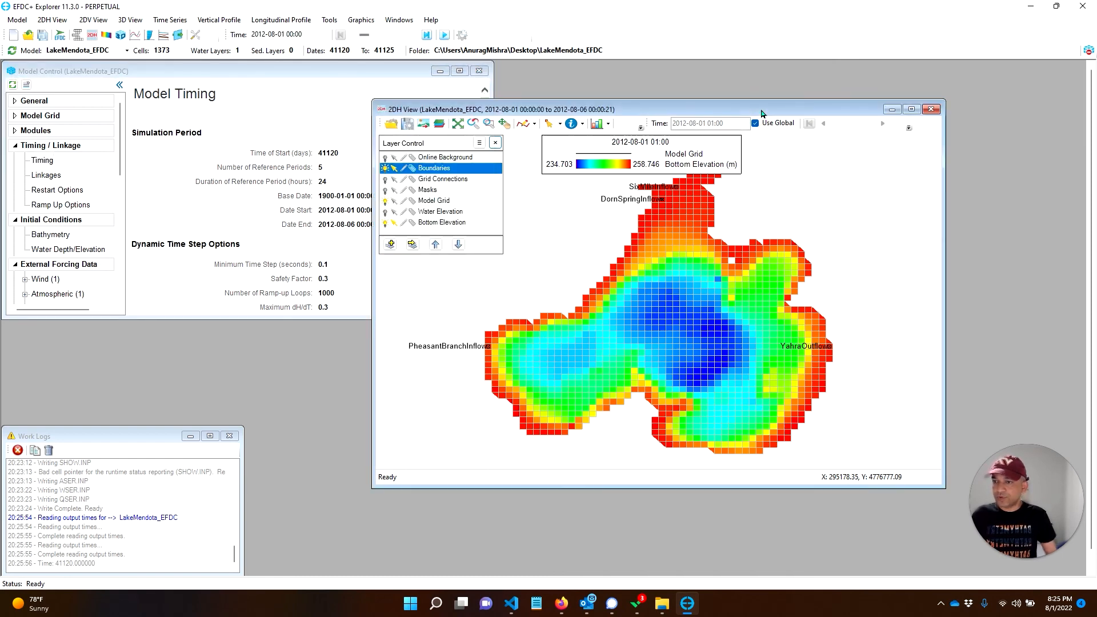
{"action": "left_click", "coordinate": [387, 224]}
{"action": "left_click", "coordinate": [391, 245]}
{"action": "left_click", "coordinate": [624, 287]}
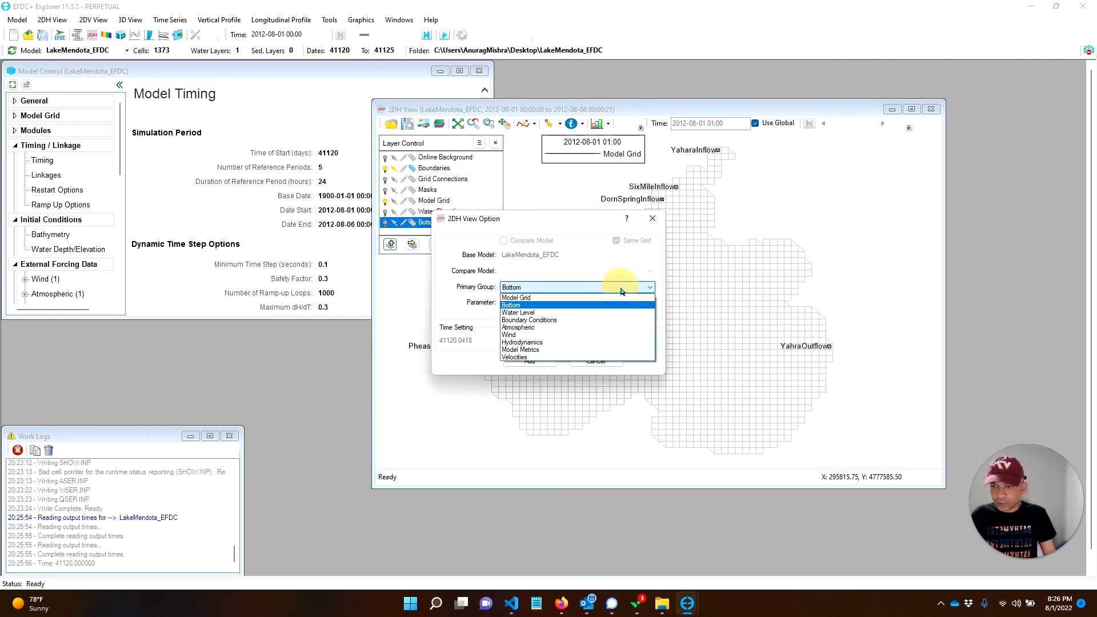
{"action": "left_click", "coordinate": [557, 357]}
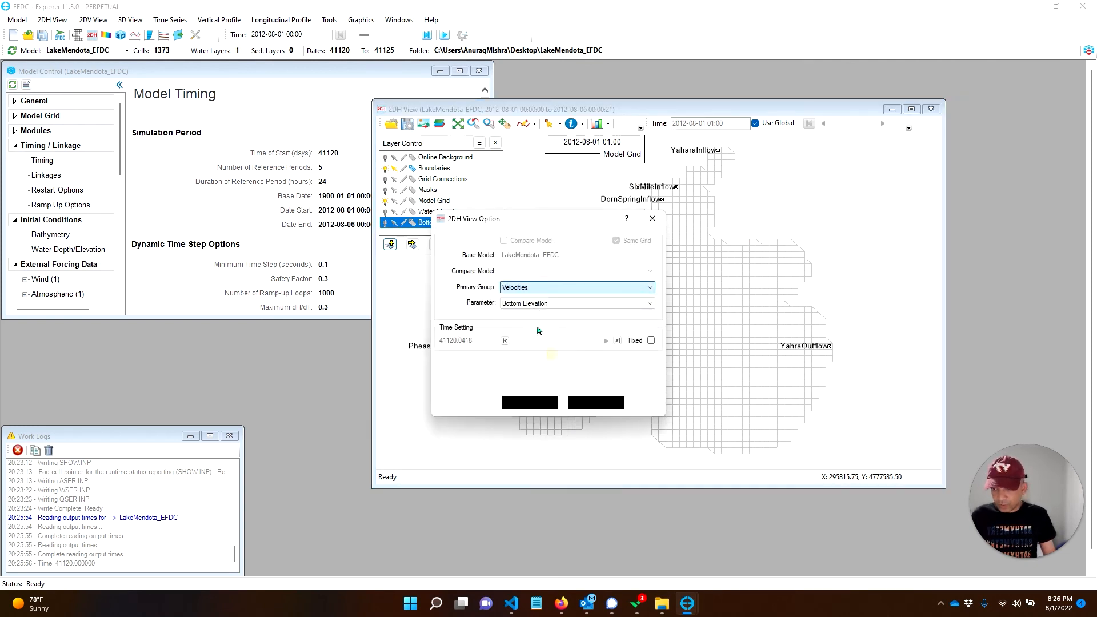
{"action": "left_click", "coordinate": [530, 403]}
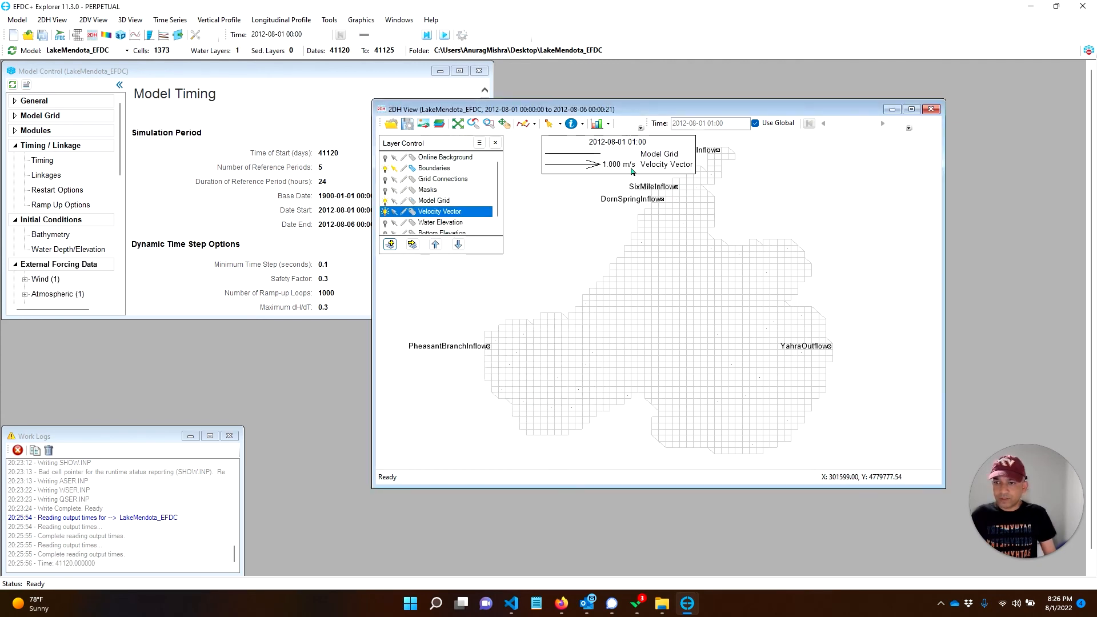
- Move the 2DH view legend clear of the grid and set the Velocity Vector layer's arrow scale factor to 0.1 m/s
{"action": "left_click_drag", "start_coordinate": [620, 160], "coordinate": [843, 169]}
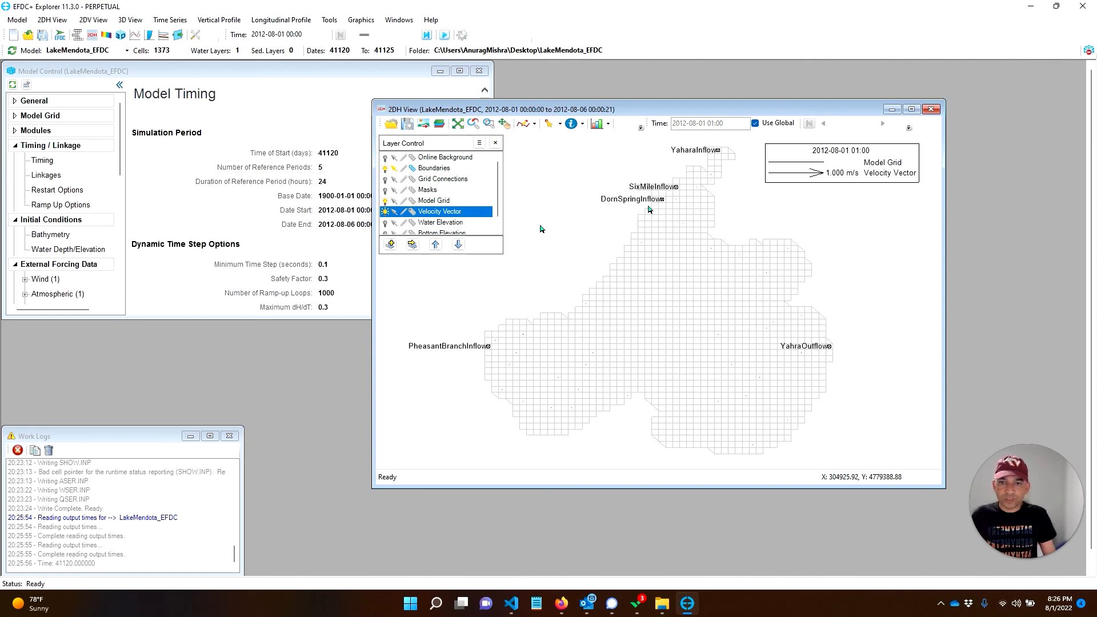
{"action": "right_click", "coordinate": [430, 216]}
{"action": "left_click", "coordinate": [454, 223]}
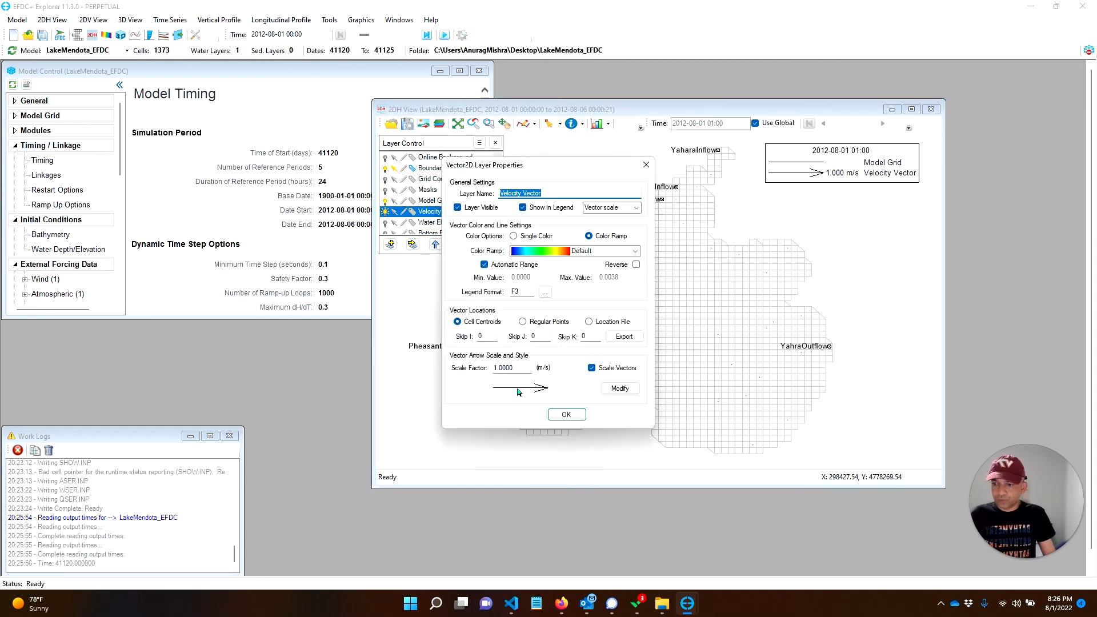
{"action": "left_click_drag", "start_coordinate": [522, 368], "coordinate": [461, 366]}
{"action": "type", "text": "0.1"}
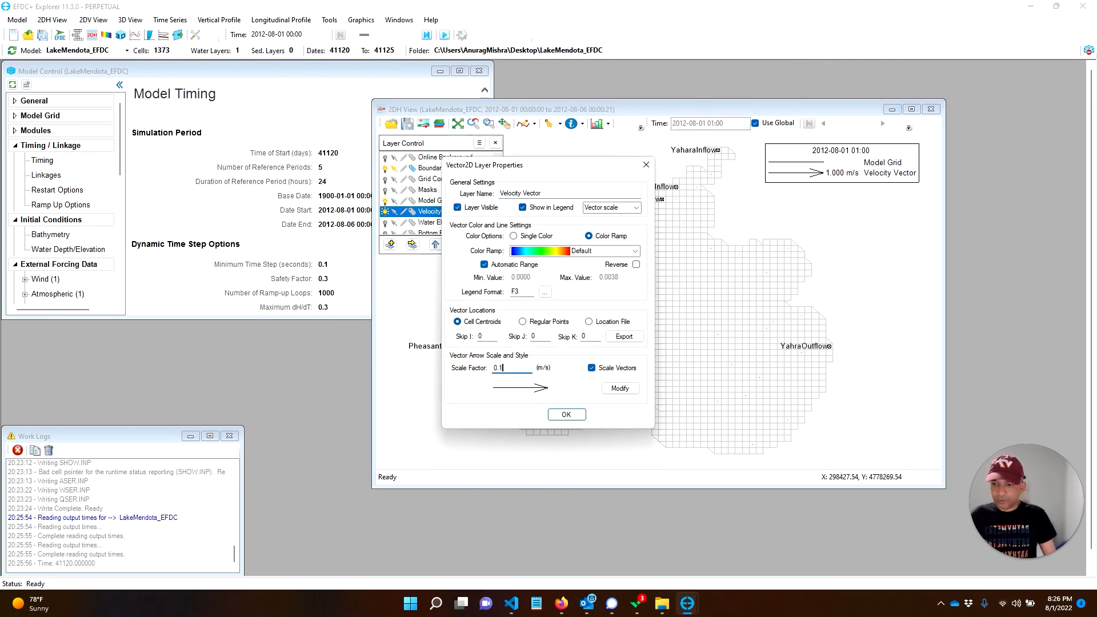
{"action": "left_click", "coordinate": [565, 415]}
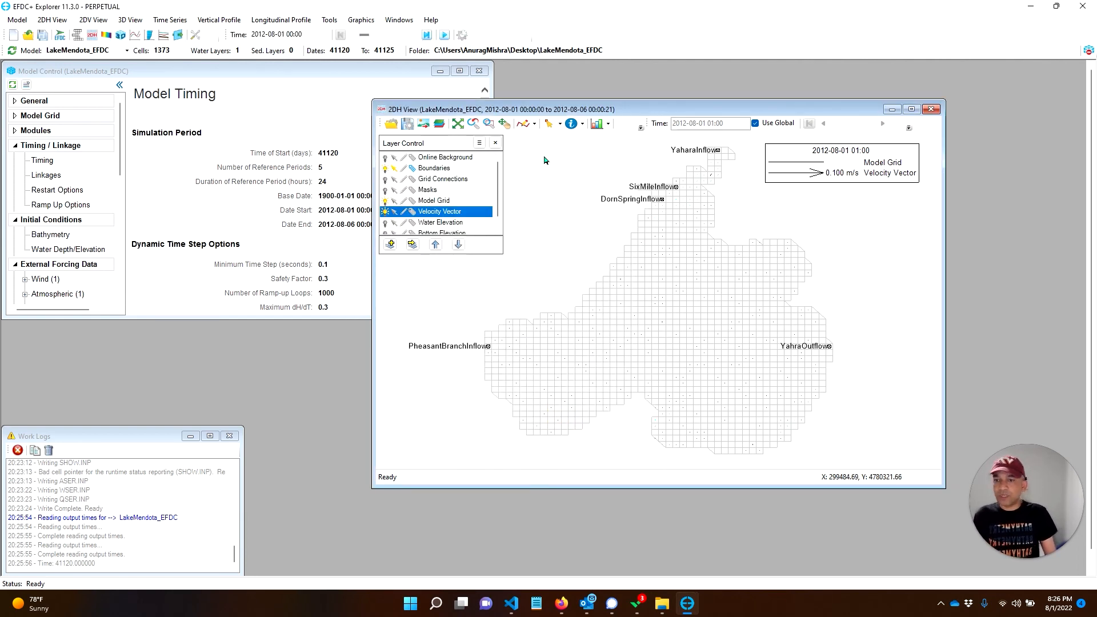
- Animate the velocity vectors over time in the 2DH view, pausing to hide the Boundaries layer before resuming
{"action": "left_click", "coordinate": [445, 36]}
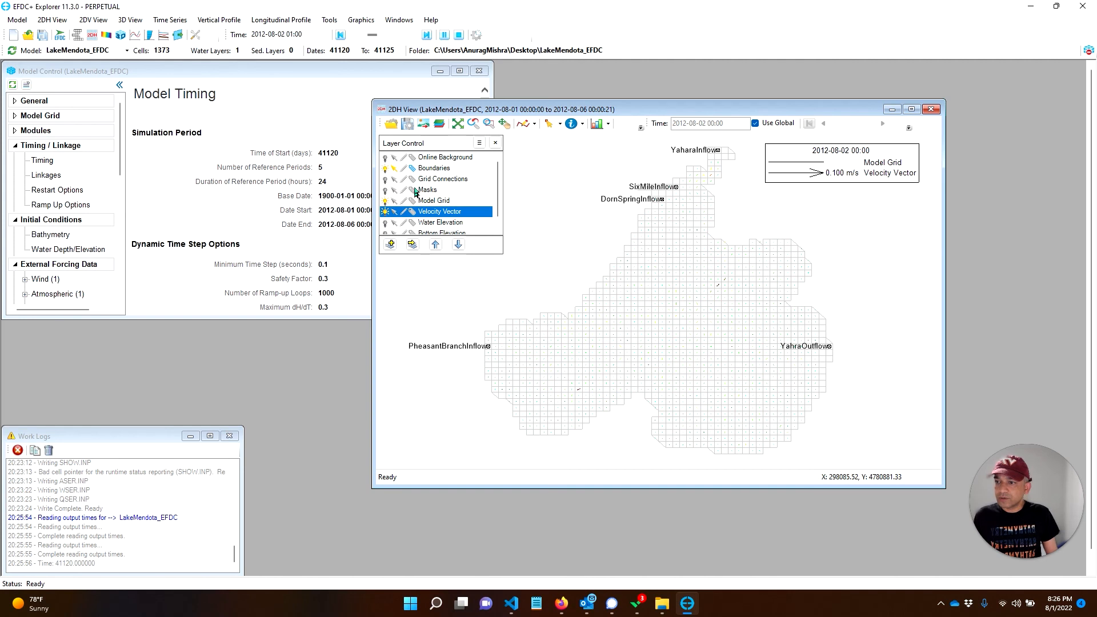
{"action": "left_click", "coordinate": [443, 37]}
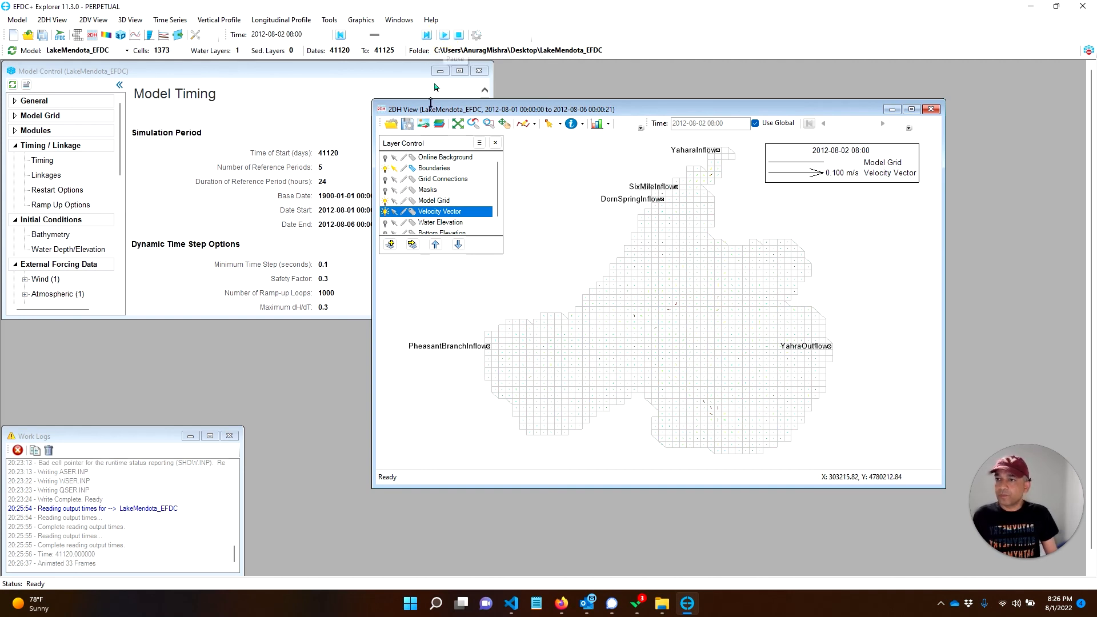
{"action": "left_click", "coordinate": [386, 169]}
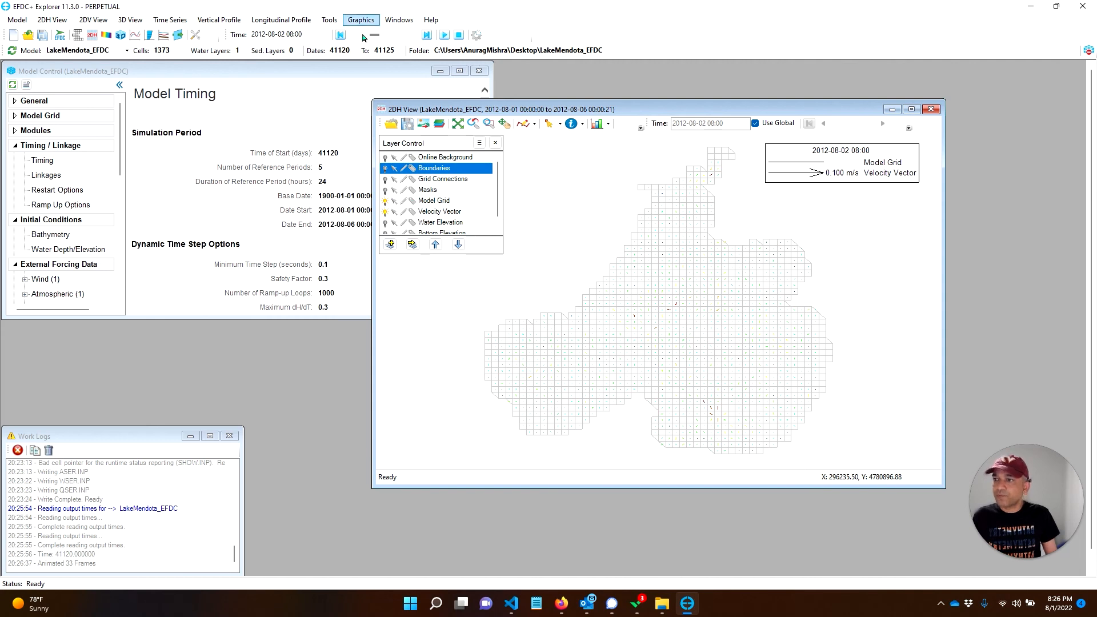
{"action": "left_click", "coordinate": [444, 35]}
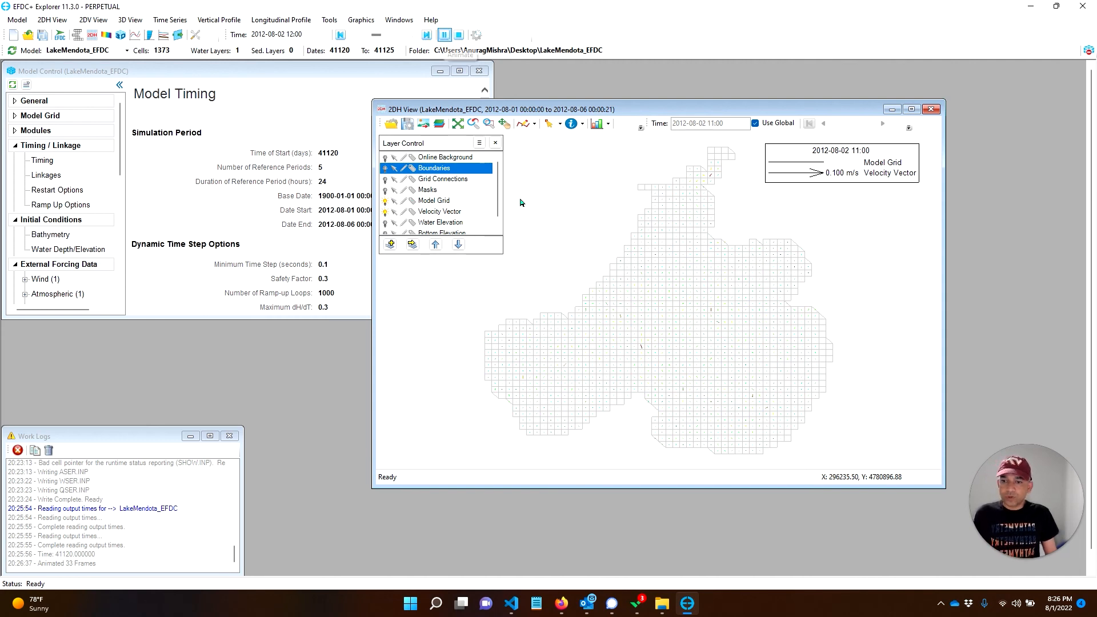